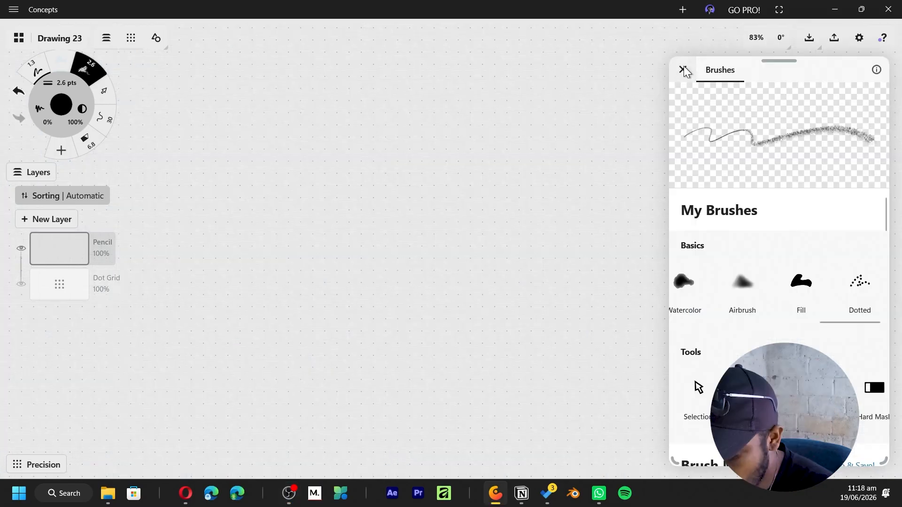
- Sketch a round, apple-like pot outline in pencil with a short curved stem on top
left_click(685, 70)
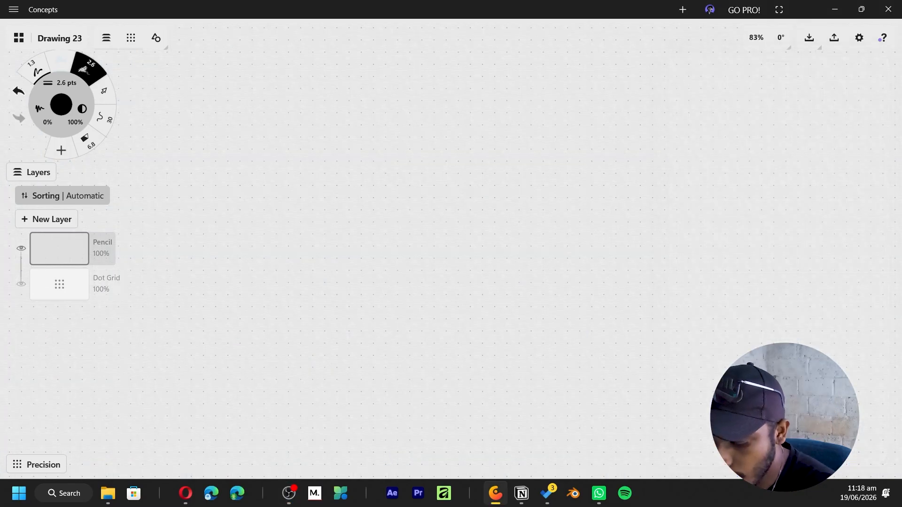
left_click_drag(356, 157, 352, 242)
mouse_move(331, 190)
left_mouse_down()
mouse_move(357, 166)
mouse_move(377, 260)
left_mouse_up()
mouse_move(393, 156)
left_mouse_down()
mouse_move(352, 241)
mouse_move(436, 143)
left_mouse_up()
mouse_move(363, 152)
left_mouse_down()
mouse_move(451, 199)
mouse_move(422, 231)
left_mouse_up()
left_click_drag(344, 153, 445, 218)
left_click_drag(356, 137, 377, 242)
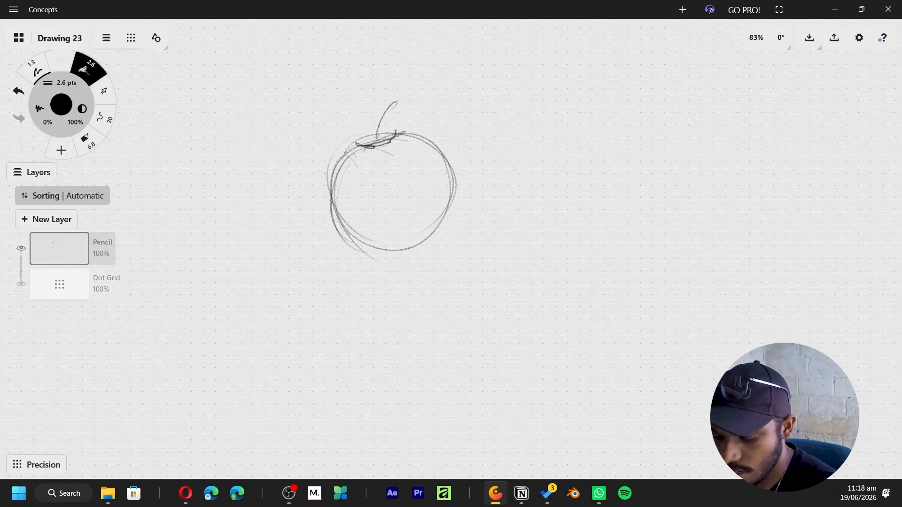
mouse_move(327, 205)
left_mouse_down()
mouse_move(356, 138)
mouse_move(439, 239)
left_mouse_up()
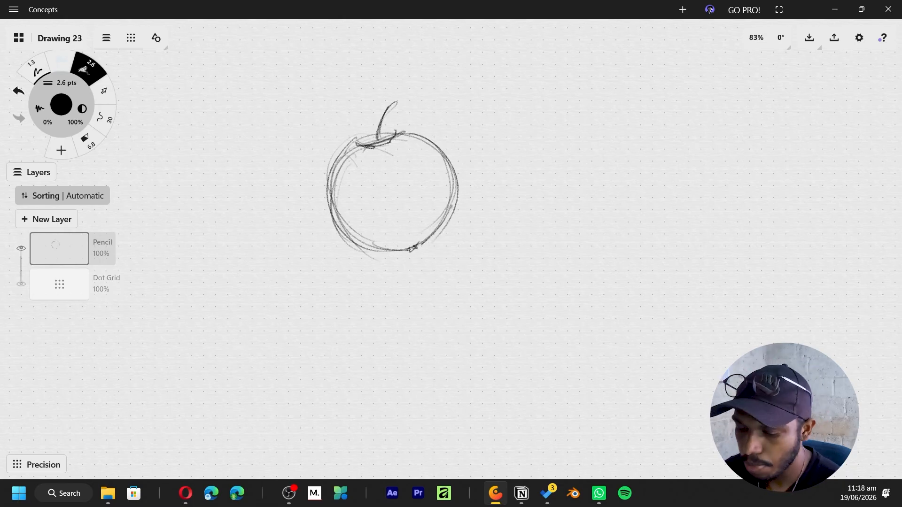
- Sketch a second large circle beside the apple shape and mark straight cutting lines across the first shape
middle_click_drag(572, 225, 419, 250)
mouse_move(423, 146)
left_mouse_down()
mouse_move(426, 259)
mouse_move(534, 240)
mouse_move(422, 141)
mouse_move(416, 160)
left_mouse_up()
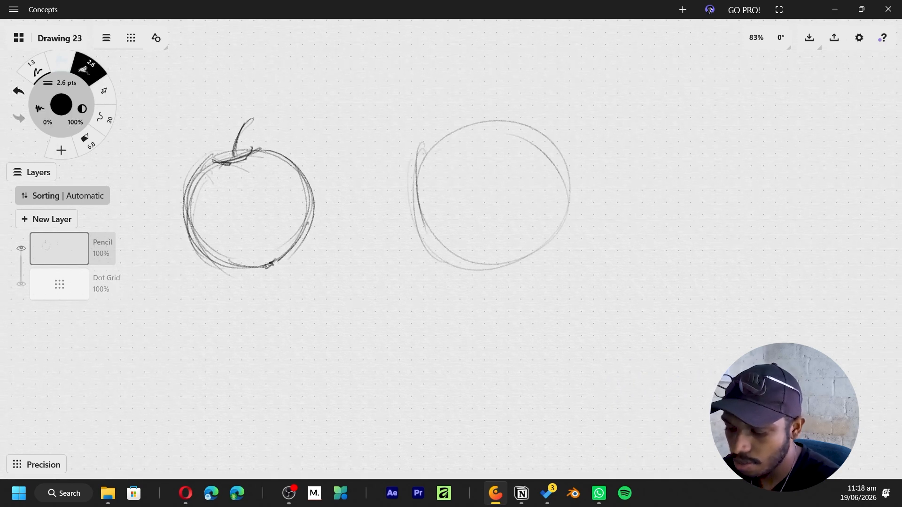
left_click_drag(174, 201, 318, 175)
left_click_drag(178, 201, 245, 275)
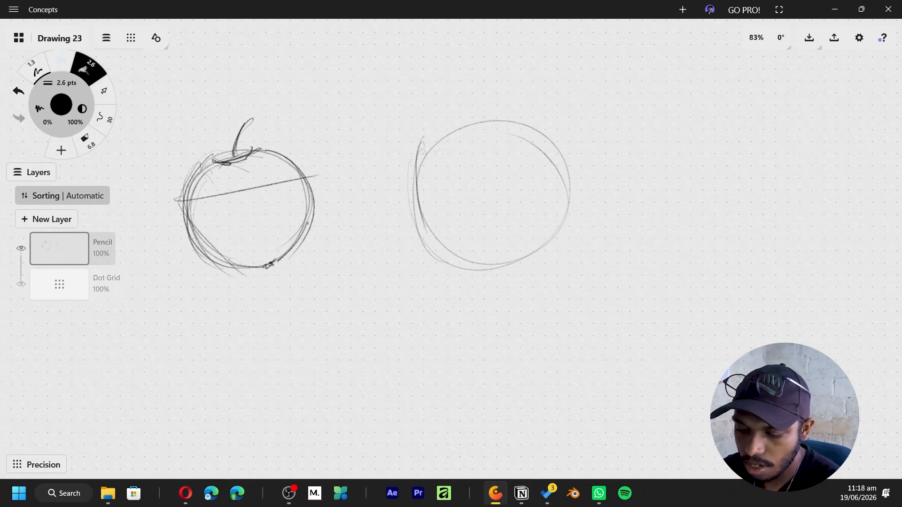
- Draw straight facet lines around the second circle to form an angular, six-sided pot outline
left_click_drag(408, 202, 449, 294)
mouse_move(568, 193)
left_mouse_down()
mouse_move(549, 275)
mouse_move(562, 237)
left_mouse_up()
left_click_drag(545, 277, 446, 299)
left_click_drag(408, 197, 425, 146)
left_click_drag(529, 133, 570, 192)
- Sketch a third circle with concave arcs cut around its edge and a small knob with a straight line at its centre
left_click_drag(675, 141, 625, 247)
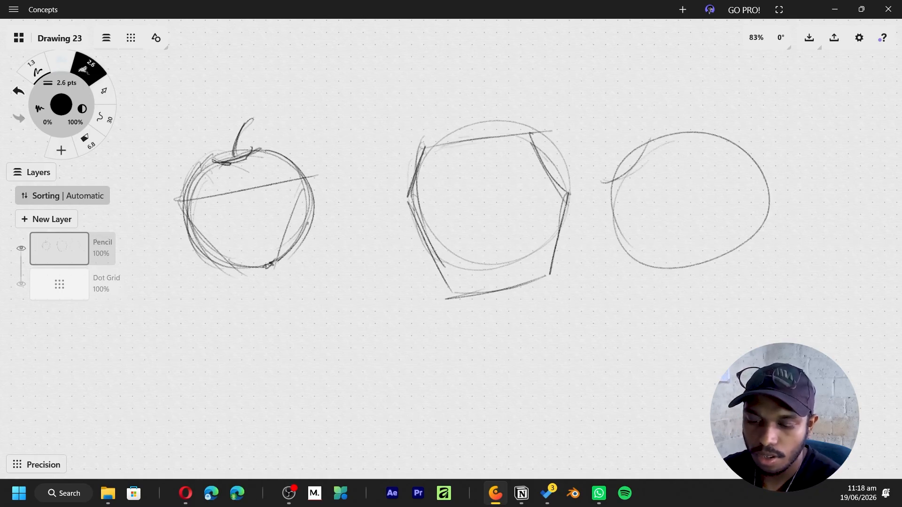
left_click_drag(612, 184, 632, 257)
left_click_drag(639, 147, 672, 154)
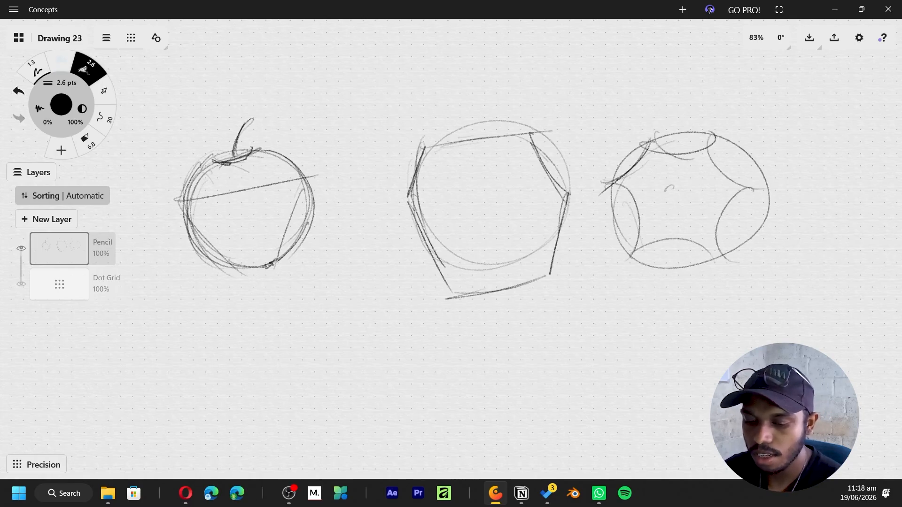
left_click_drag(673, 198, 750, 152)
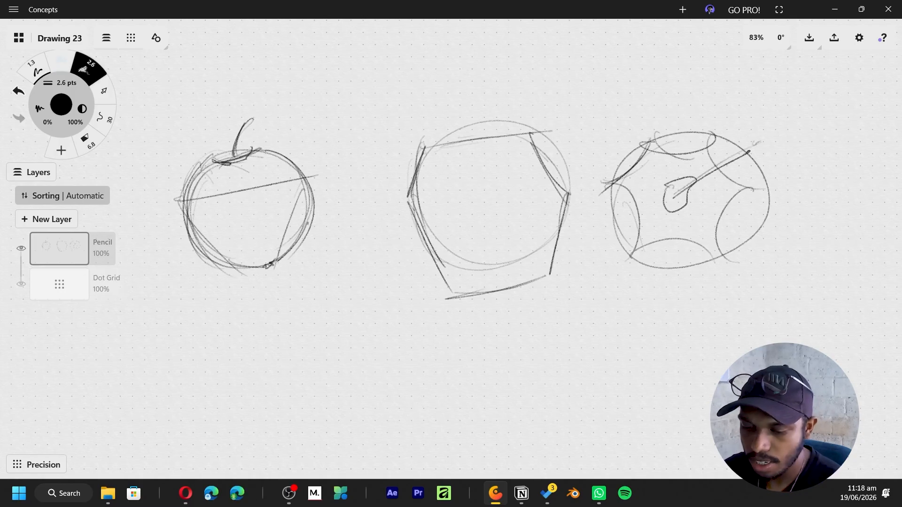
- Sketch a tilted, tapered pot with a scalloped upper band and darken its side edges
scroll(518, 316, "down", 5)
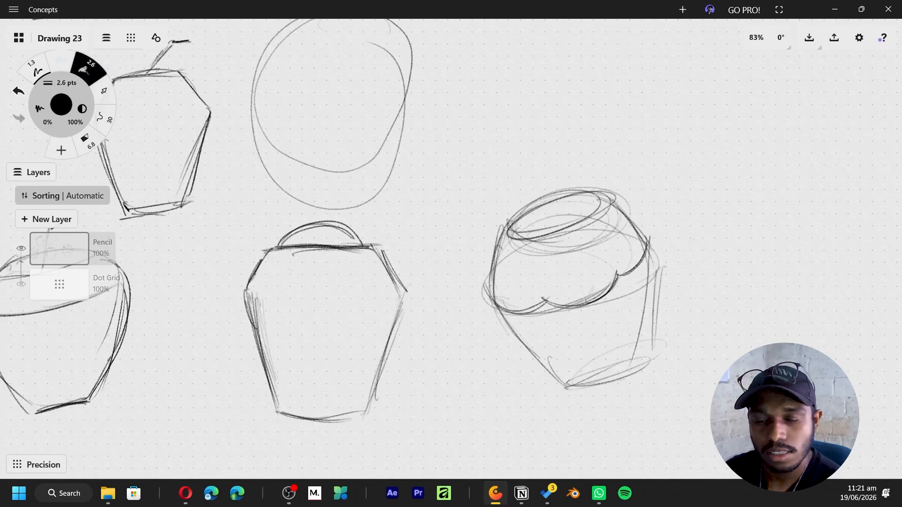
left_click_drag(543, 299, 612, 274)
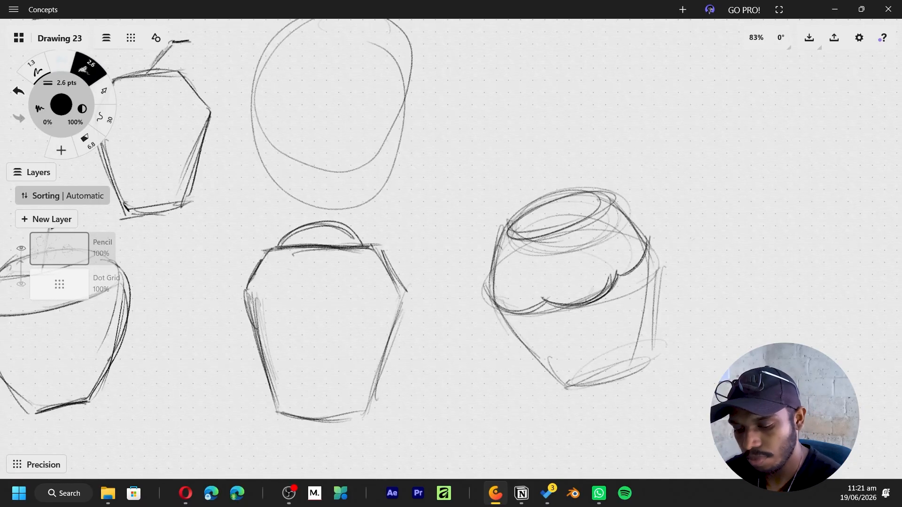
left_click_drag(650, 249, 652, 345)
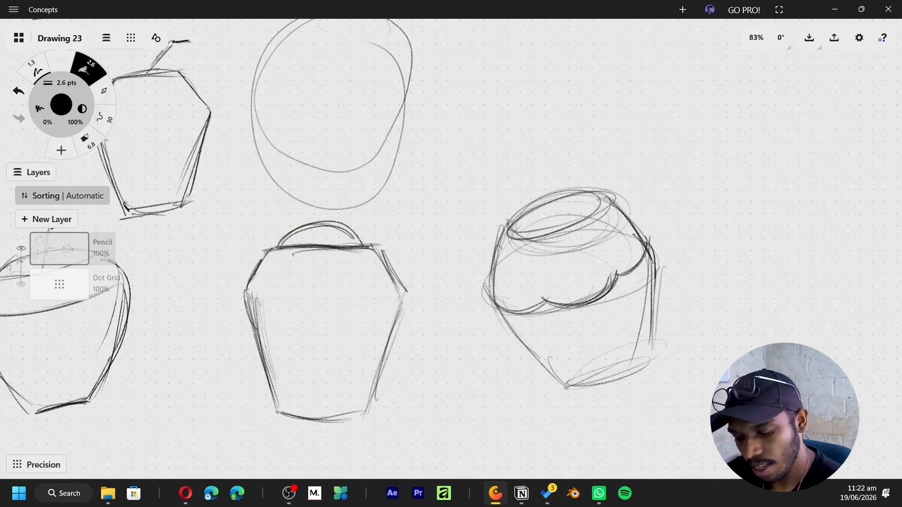
left_click_drag(494, 295, 566, 388)
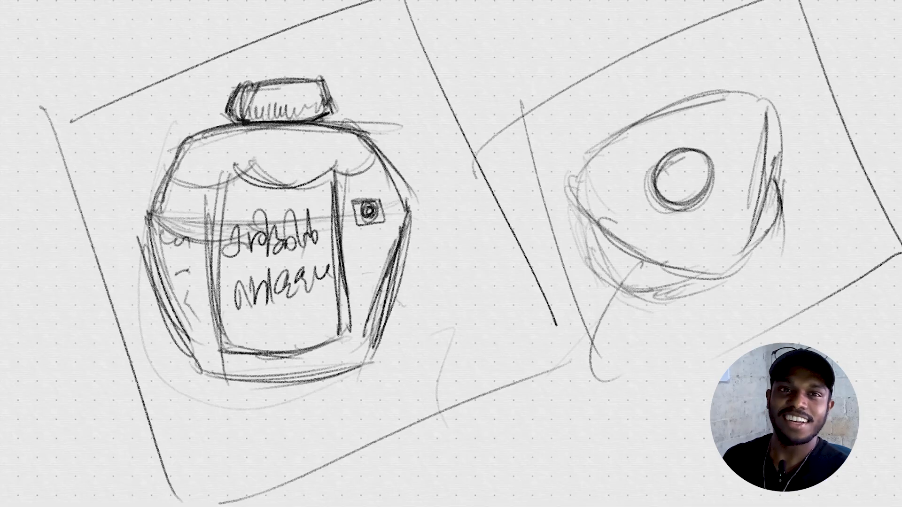
- Draw large overlapping circles around the labelled jar sketch to enclose its silhouette
left_click_drag(503, 105, 576, 291)
left_click_drag(534, 227, 542, 227)
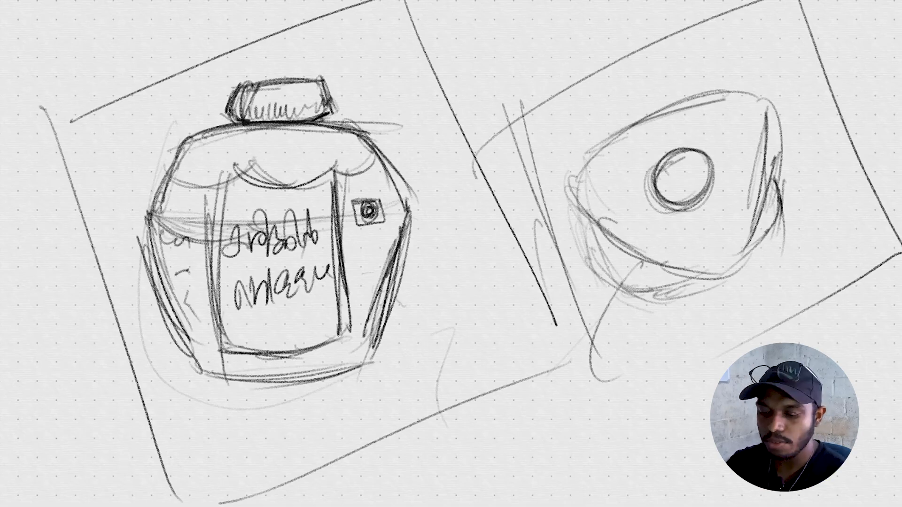
middle_click_drag(451, 254, 372, 270)
mouse_move(19, 130)
left_mouse_down()
mouse_move(164, 479)
mouse_move(85, 412)
mouse_move(63, 235)
left_mouse_up()
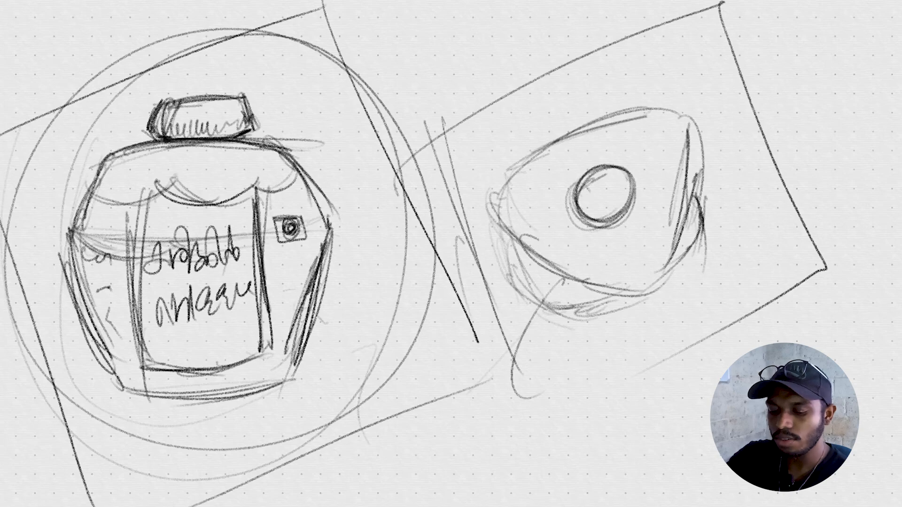
- Complete the tilted square frame around the rounded-triangle top-view sketch with doubled edges
left_click_drag(506, 338, 778, 292)
mouse_move(505, 329)
left_mouse_down()
mouse_move(541, 399)
mouse_move(800, 267)
left_mouse_up()
left_click_drag(411, 141, 714, 33)
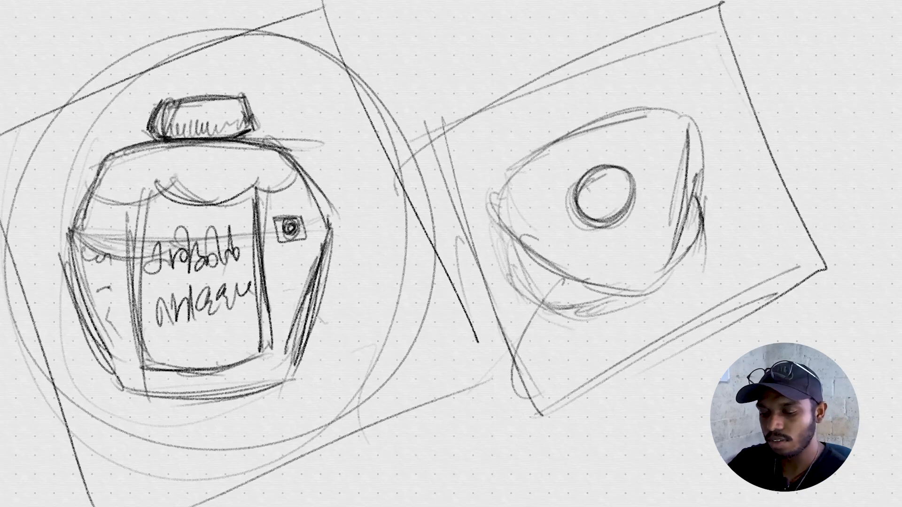
left_click_drag(552, 405, 803, 284)
left_click_drag(415, 140, 527, 420)
- In Blender, move the three-sided cylinder up 1 m along the Z axis
mouse_move(405, 206)
left_mouse_down()
mouse_move(699, 4)
mouse_move(809, 259)
left_mouse_up()
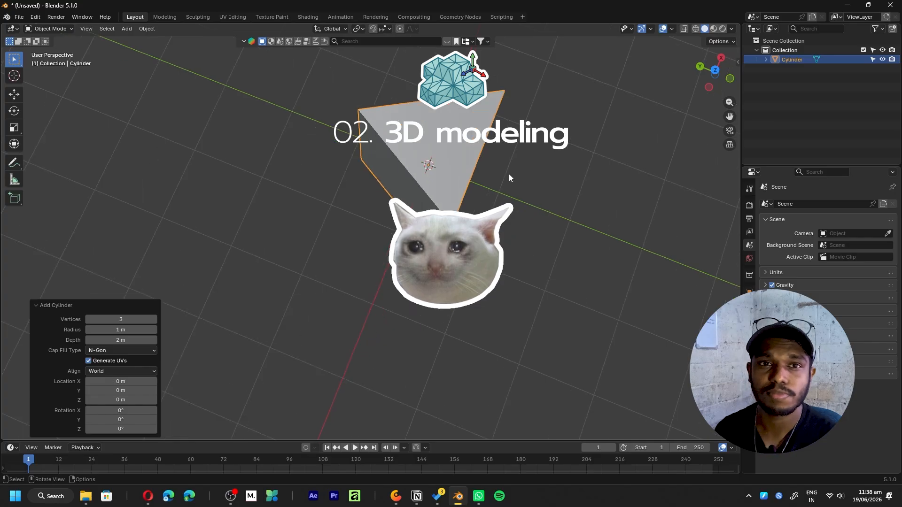
middle_click_drag(509, 174, 399, 253)
middle_click_drag(503, 243, 455, 218)
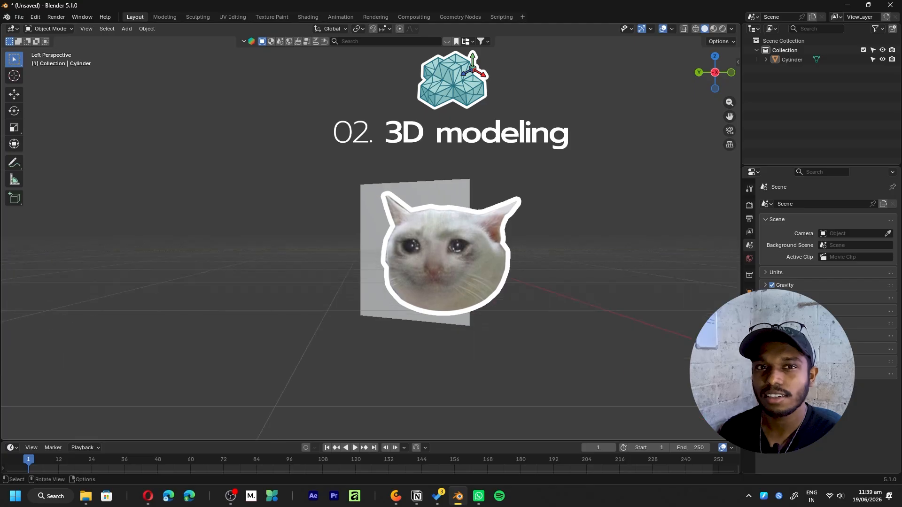
left_click(437, 244)
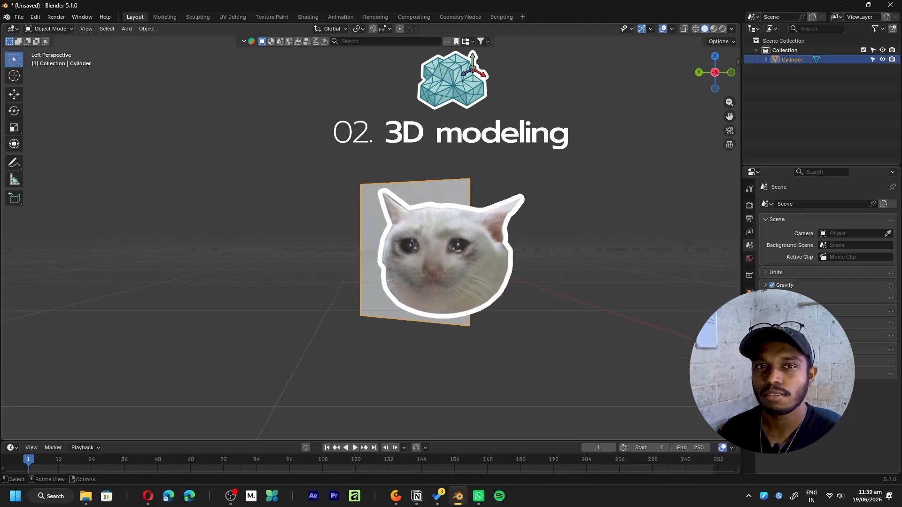
key("g")
key("z")
key("1")
key("Return")
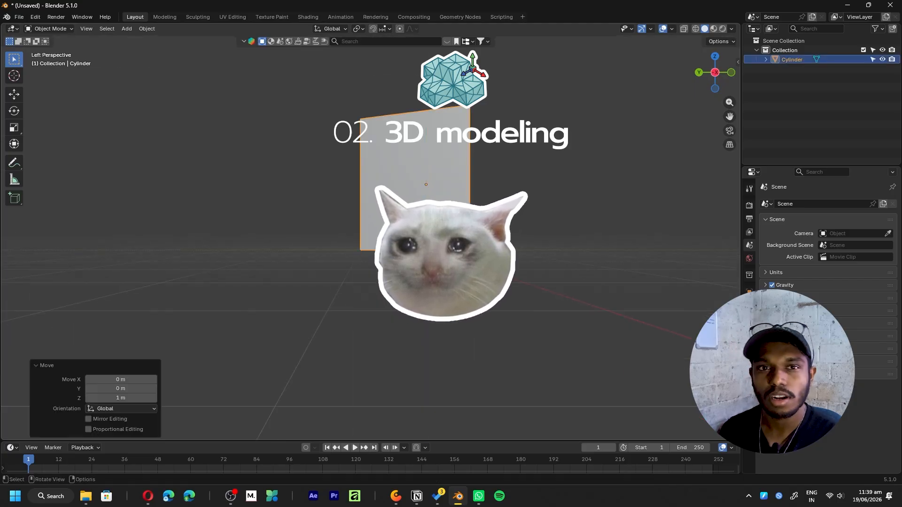
- In Edit Mode, add a horizontal loop cut around the cylinder and lower it about 0.14 m along Z
middle_click_drag(437, 245, 380, 303)
key("Tab")
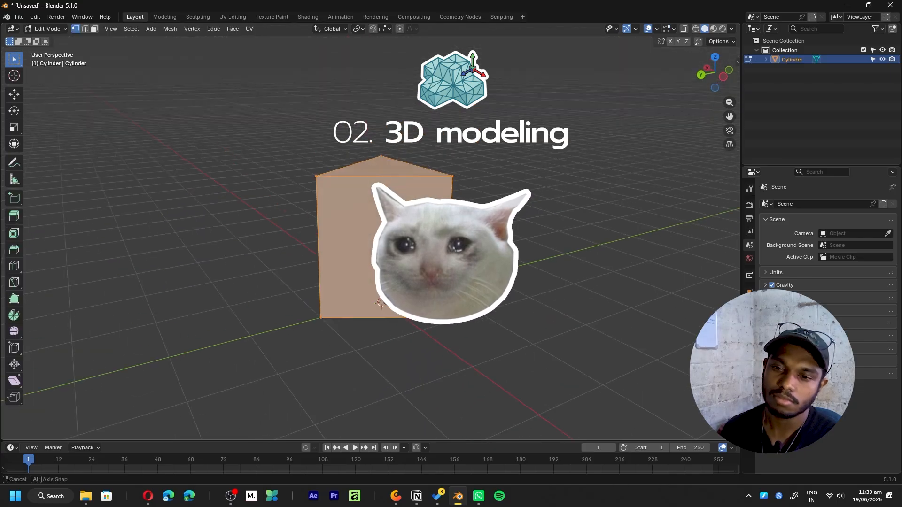
key("ctrl+r")
left_click(443, 186)
left_click(443, 183)
middle_click_drag(498, 249, 442, 257)
middle_click_drag(566, 189, 466, 172, "shift")
left_click(730, 145)
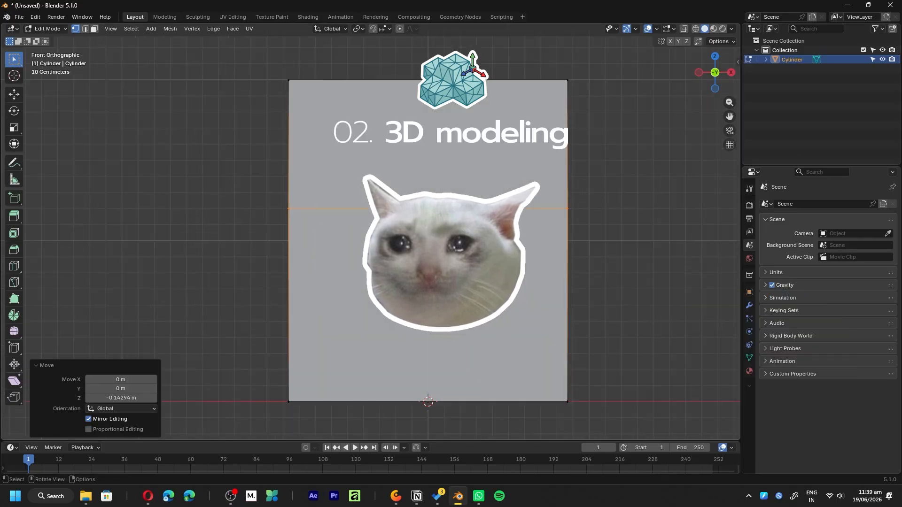
middle_click_drag(423, 235, 529, 179)
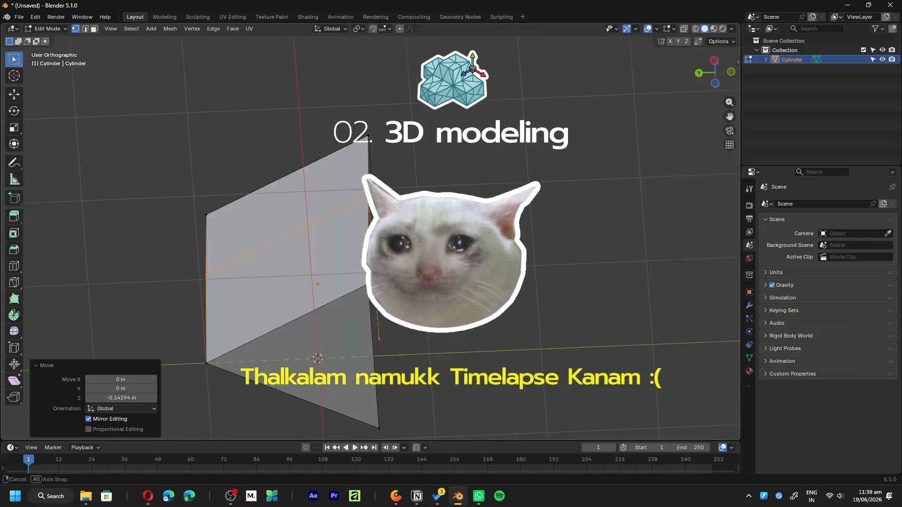
- Add a centred vertical loop cut through the first side of the three-sided body
middle_click_drag(470, 101, 473, 218)
key("ctrl+r")
key("Escape")
key("ctrl+r")
left_click(424, 235)
right_click(424, 236)
- Add centred vertical loop cuts through the remaining two sides of the body
middle_click_drag(423, 235, 519, 231)
left_click(729, 145)
middle_click_drag(213, 182, 415, 210, "shift")
key("ctrl+r")
left_click(395, 213)
right_click(394, 213)
middle_click_drag(202, 261, 358, 246)
key("ctrl+r")
left_click(360, 211)
right_click(360, 211)
- Shape the body's middle edge loop into a regular circle and scale it outward to about 1.16 times
middle_click_drag(292, 224, 454, 228)
key("2")
left_click(462, 241, "alt")
key("s")
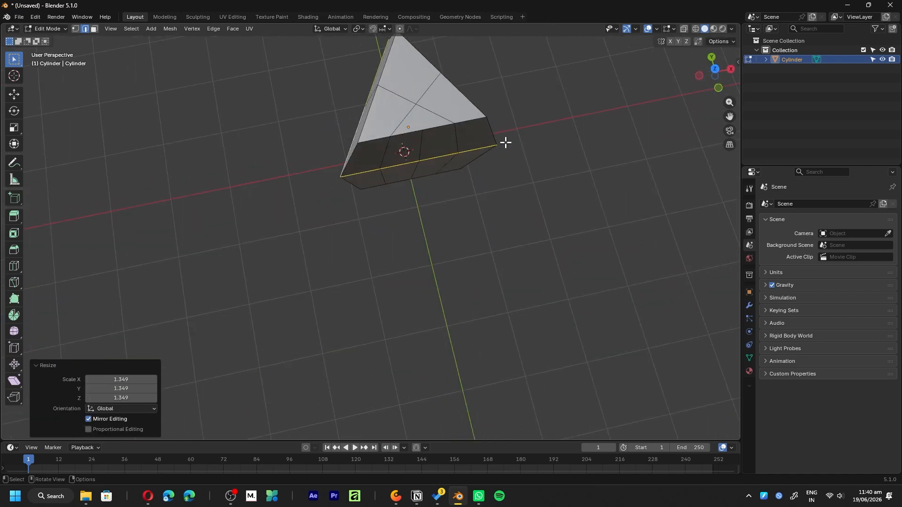
right_click(441, 176)
left_click(451, 186)
mouse_move(430, 249)
middle_mouse_down()
mouse_move(461, 289)
mouse_move(452, 260)
mouse_move(424, 259)
middle_mouse_up()
key("s")
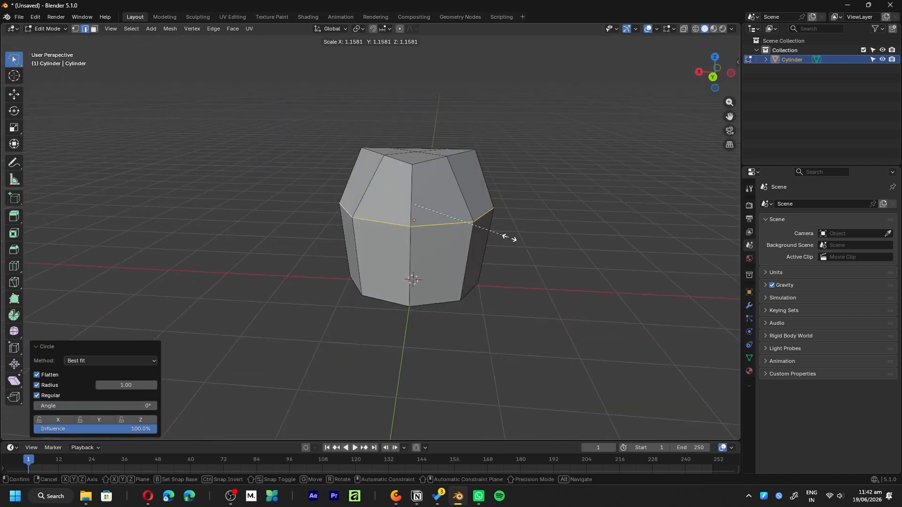
left_click(517, 234)
middle_click_drag(518, 234, 544, 270)
- Select faces on the body in face mode and reposition them to adjust its shape
key("3")
left_click(503, 214)
left_click(476, 242, "shift")
left_click(502, 266, "shift")
left_click(513, 245, "shift")
middle_click_drag(495, 243, 487, 244, "shift")
key("KP_Decimal")
left_click(730, 145)
key("r")
right_click(384, 111)
key("g")
left_click(468, 305)
middle_click_drag(468, 306, 487, 288)
- Return to Object Mode, add a level 1 subdivision to the body and shade it smooth
key("Tab")
key("ctrl+1")
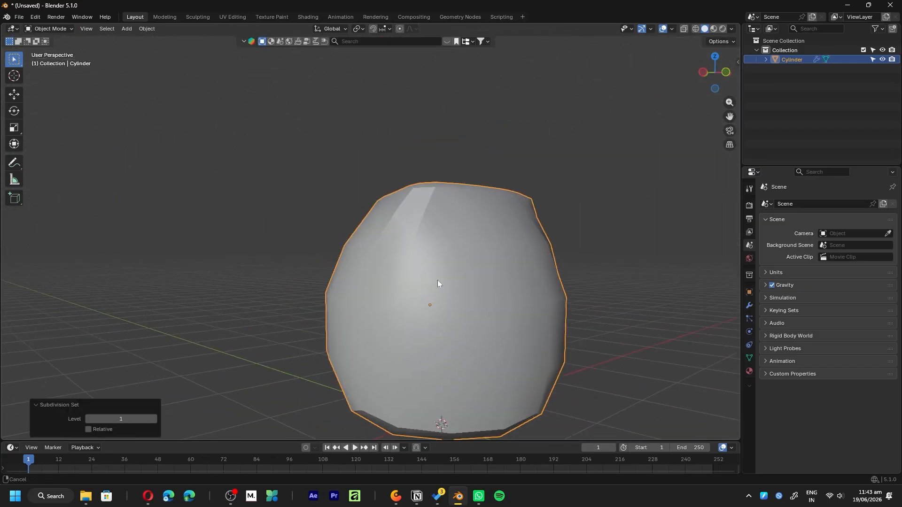
right_click(483, 172)
left_click(484, 173)
middle_click_drag(436, 229, 437, 201)
- Add a supporting loop cut on the upper body and slide it down close to the widest edge loop
key("Tab")
key("ctrl+r")
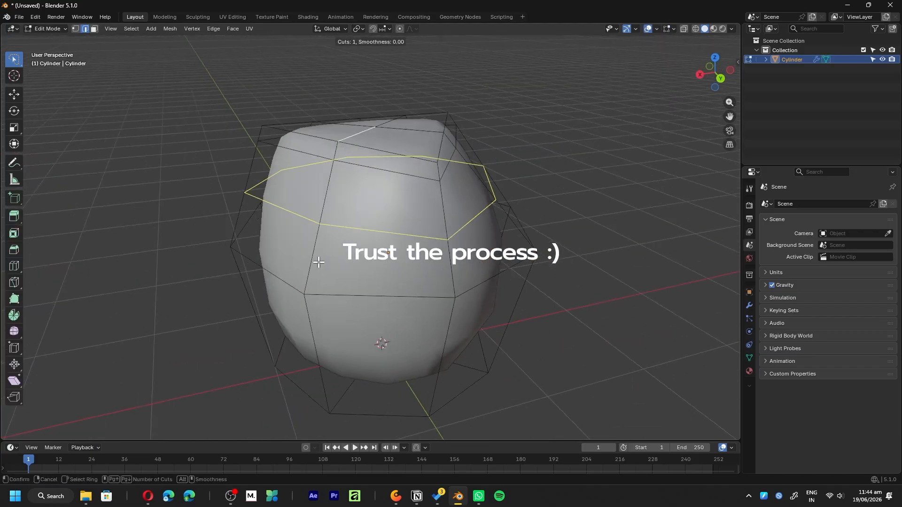
left_click(319, 262)
left_click(293, 311)
scroll(393, 290, "down", 2)
key("shift+alt+z")
mouse_move(393, 290)
middle_mouse_down()
mouse_move(403, 251)
mouse_move(376, 283)
middle_mouse_up()
key("shift+alt+z")
middle_click_drag(381, 343, 392, 289)
- Add another supporting loop cut on the lower body and slide it close to the bottom edge
key("ctrl+r")
left_click(415, 246)
left_click(407, 306)
left_click(393, 288)
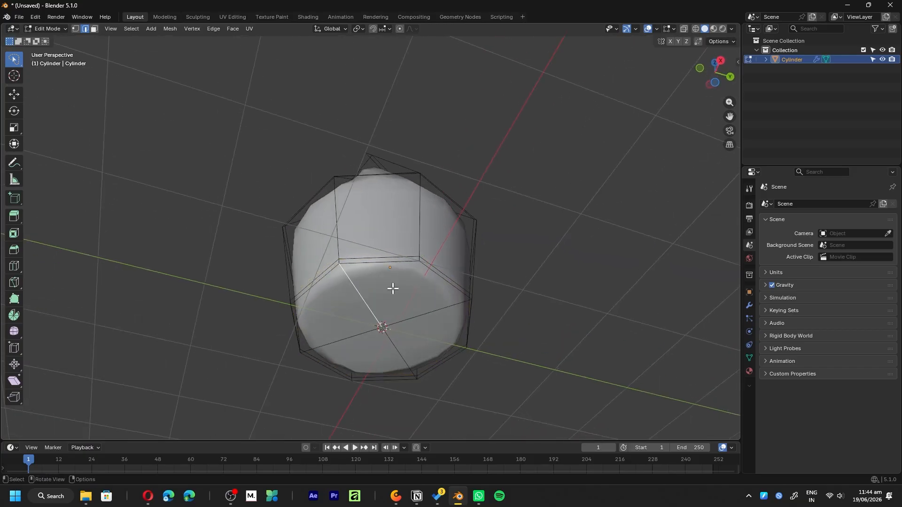
- Select all faces of the body's base and inset them by about 0.077 m
key("3")
left_click(413, 302)
left_click(350, 313, "shift")
left_click(423, 336, "shift")
key("i")
left_click(587, 356)
middle_click_drag(436, 200, 442, 256)
key("shift+alt+z")
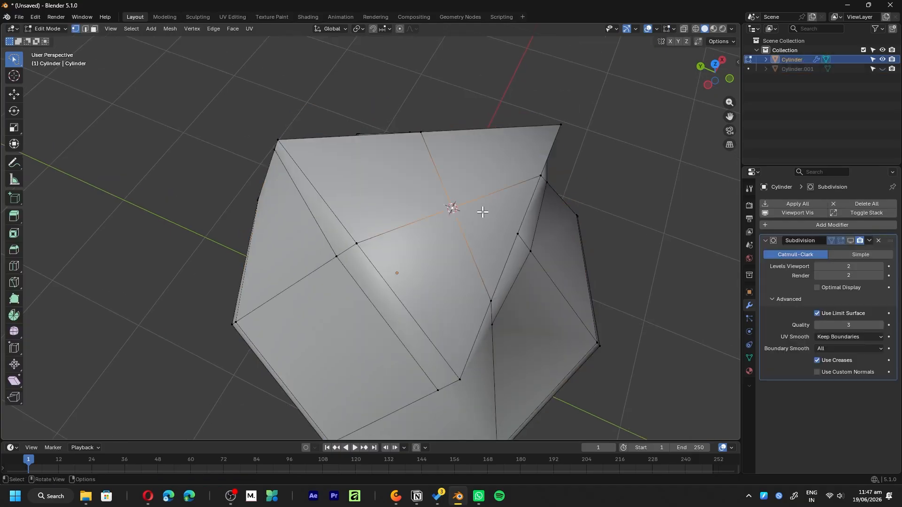
- Bevel the top's centre vertex into a four-sided face and delete that face to open a hole
scroll(483, 209, "up", 4)
key("ctrl+shift+b")
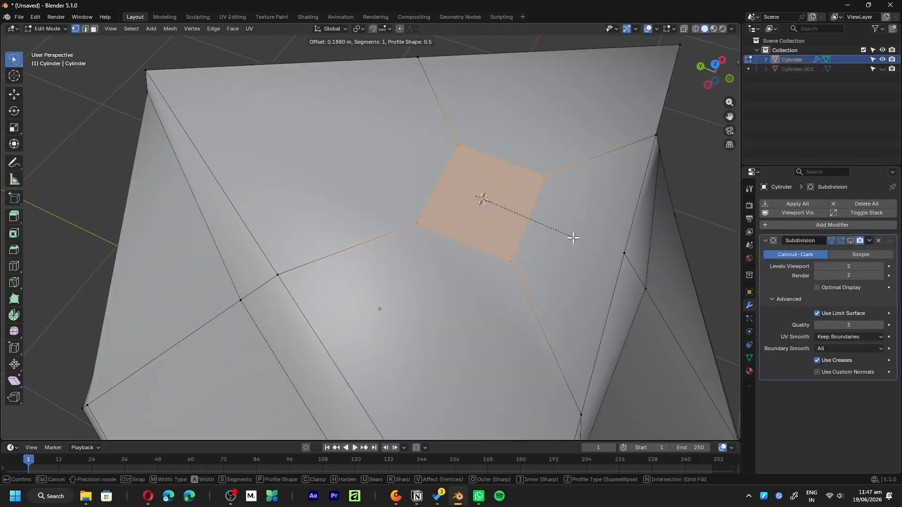
left_click(594, 239)
scroll(595, 240, "down", 3)
middle_click_drag(596, 241, 483, 196)
scroll(491, 185, "up", 3)
key("x")
left_click(466, 200)
key("Tab")
scroll(441, 237, "down", 3)
scroll(535, 171, "up", 3)
- Select the edge loop around the top opening and shift it to a new position on the top surface
key("Tab")
middle_click_drag(535, 172, 601, 225)
scroll(470, 146, "up", 2)
key("2")
left_click(464, 136, "alt")
left_click(465, 136, "alt")
scroll(465, 136, "down", 4)
key("g")
left_click(496, 259)
scroll(485, 209, "down", 4)
scroll(486, 210, "up", 2)
middle_click_drag(407, 360, 442, 302)
- Move the circular opening about 0.2 m along the Y axis in top view
key("Tab")
key("Tab")
key("g")
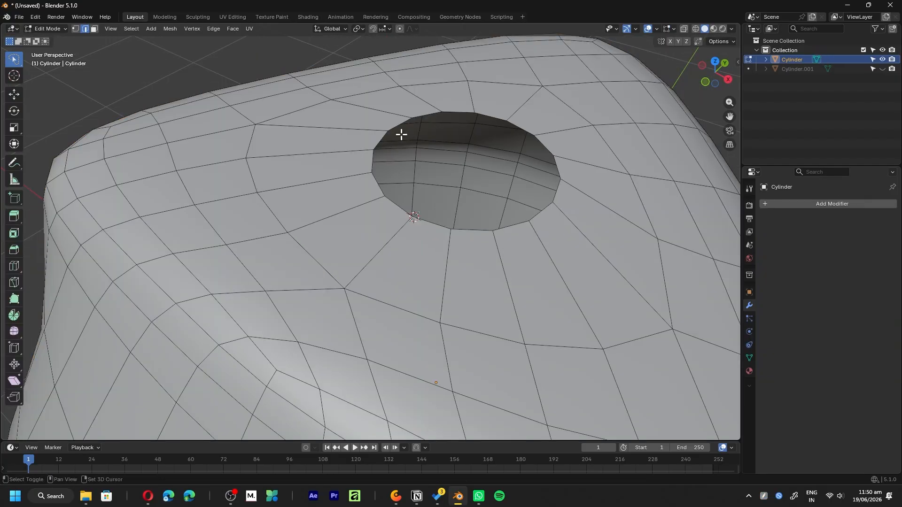
- Extrude the opening's edge loop along Z to form a short rim
key("e")
key("Escape")
middle_click_drag(443, 139, 665, 234)
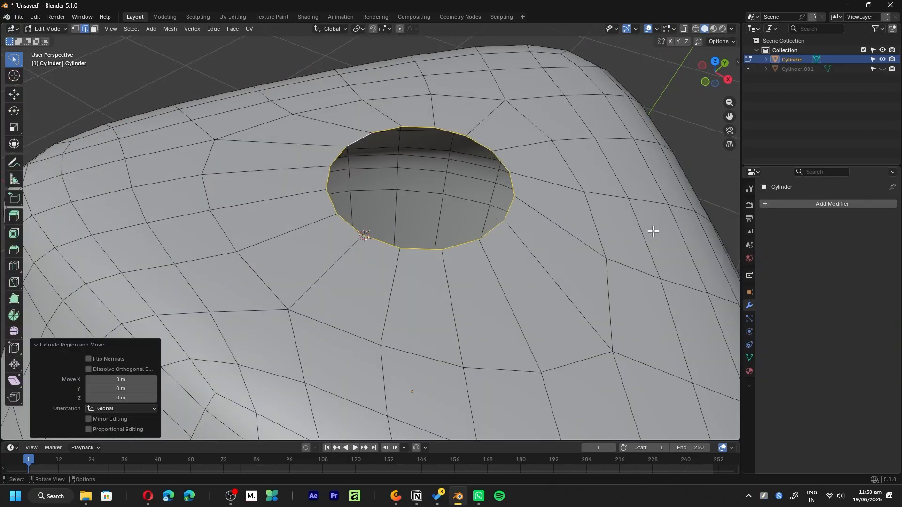
key("e")
key("z")
left_click(610, 217)
middle_click_drag(610, 218, 422, 244)
- Extrude the rim's edge loop about 0.16 m upward along Z to form the bottle neck
middle_click_drag(423, 244, 459, 334)
key("e")
key("z")
left_click(476, 261)
middle_click_drag(476, 261, 488, 237)
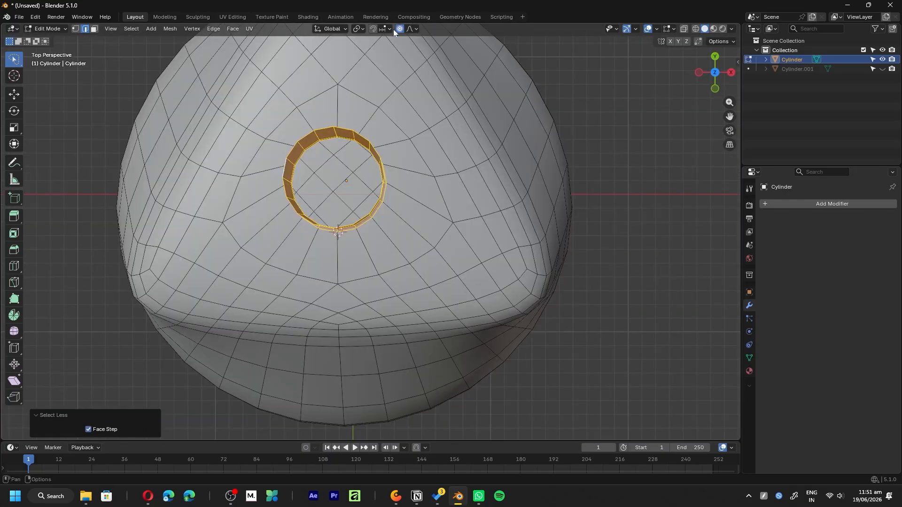
- Scale up the selected bottle neck uniformly using proportional editing with Smooth falloff
left_click(416, 29)
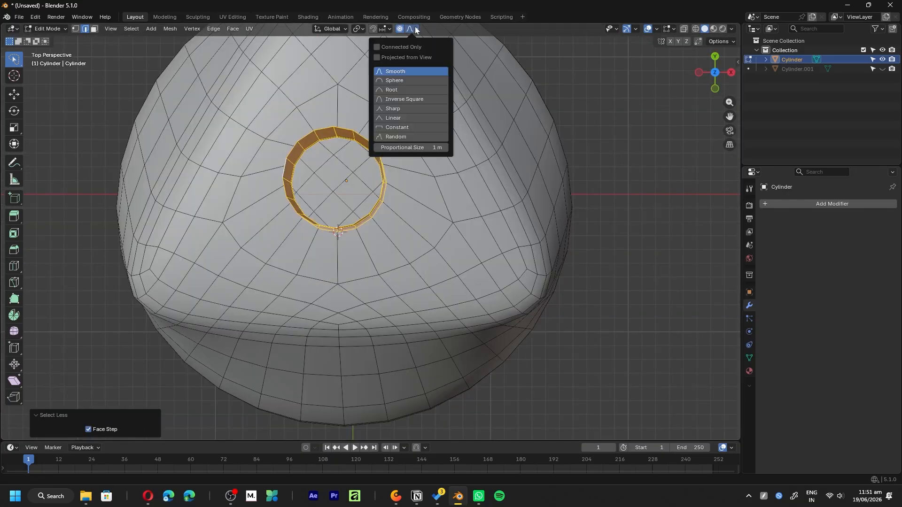
key("s")
scroll(403, 195, "up", 10)
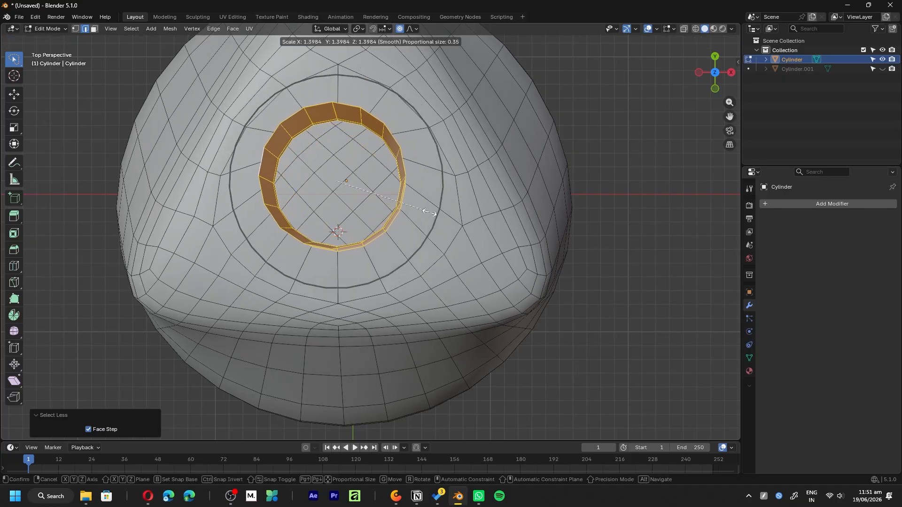
scroll(442, 217, "up", 1)
left_click(442, 217)
- Move the enlarged bottle neck along the Z axis to adjust its height on the body
scroll(413, 282, "down", 3)
middle_click_drag(375, 332, 376, 211)
key("g")
key("z")
left_click(573, 250)
key("Tab")
scroll(386, 273, "down", 4)
scroll(378, 230, "up", 4)
key("Tab")
- Snap the 3D cursor to the centre of the bottle neck
key("Tab")
scroll(489, 197, "down", 6)
- Unhide the Cylinder.001 cap object and bring it into focus
left_click(461, 221)
scroll(414, 255, "up", 5)
left_click(882, 69)
middle_click_drag(574, 183, 681, 257)
middle_click_drag(559, 99, 334, 148, "shift")
left_click(371, 123)
key("KP_Decimal")
left_click(337, 134)
left_click(538, 186)
middle_click_drag(324, 234, 479, 300, "shift")
left_click(449, 141)
- Select the Cylinder.001 cap and snap it to the 3D cursor, keeping the offset option on
key("Tab")
key("shift+s")
left_click(450, 188)
key("Tab")
left_click(535, 196)
key("shift+s")
left_click(470, 164)
- Scale the cap up about 1.32 times and move it along Z to sit over the neck
key("KP_7")
scroll(413, 367, "down", 4)
middle_click_drag(414, 366, 445, 264)
key("s")
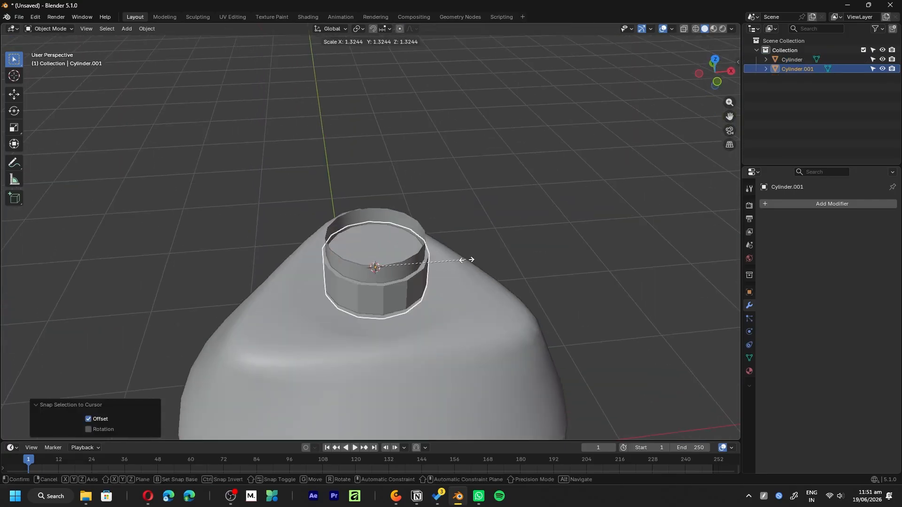
left_click(467, 259)
key("g")
key("z")
left_click(464, 241)
- Rescale the cap slightly, shift it along Z to cover the neck, and check the fit without overlays
middle_click_drag(324, 342, 397, 309)
left_click(427, 310)
key("s")
left_click(452, 305)
key("g")
key("z")
left_click(452, 306)
key("shift+alt+z")
middle_click_drag(453, 306, 567, 280)
key("shift+alt+z")
left_click(533, 263)
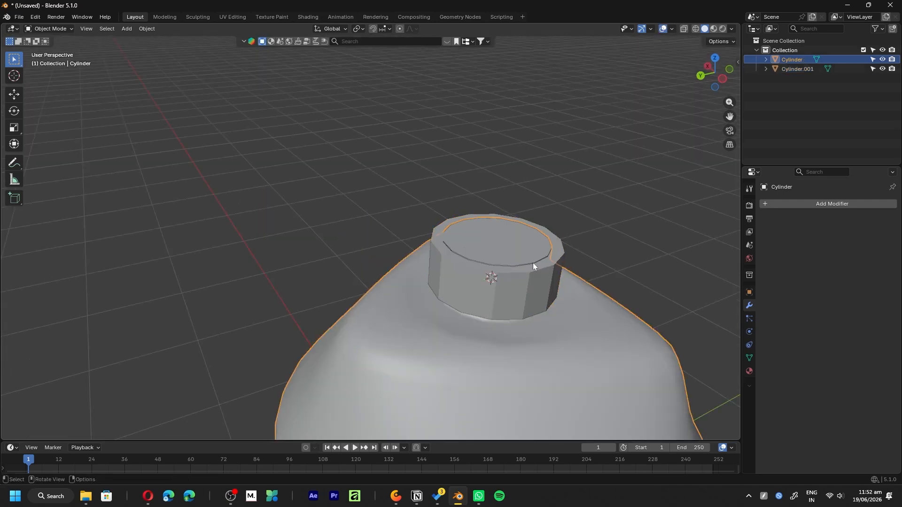
key("Tab")
left_click(512, 217, "alt")
key("Tab")
- Isolate the cap in local view and delete its bottom face
left_click(519, 298)
key("KP_Divide")
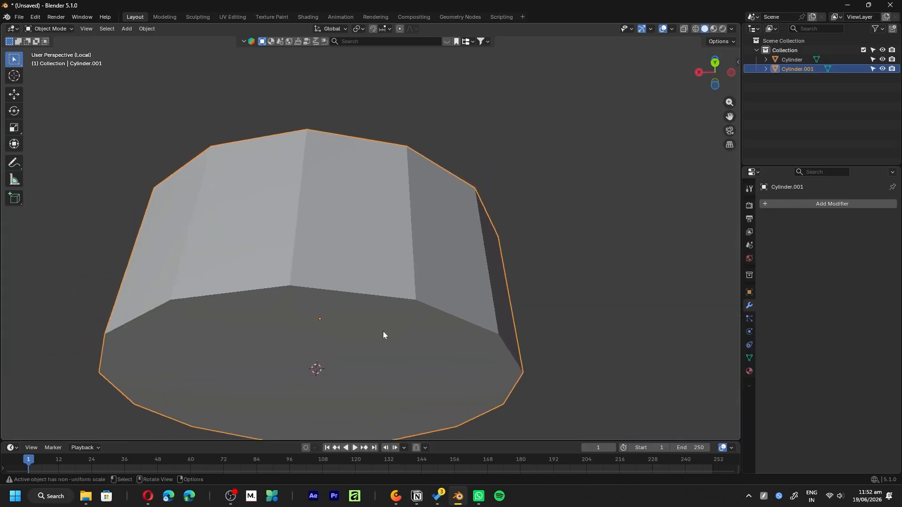
key("Tab")
left_click(382, 328)
middle_click_drag(371, 291, 395, 380)
scroll(410, 282, "down", 4)
middle_click_drag(410, 282, 401, 164)
key("3")
left_click(397, 299)
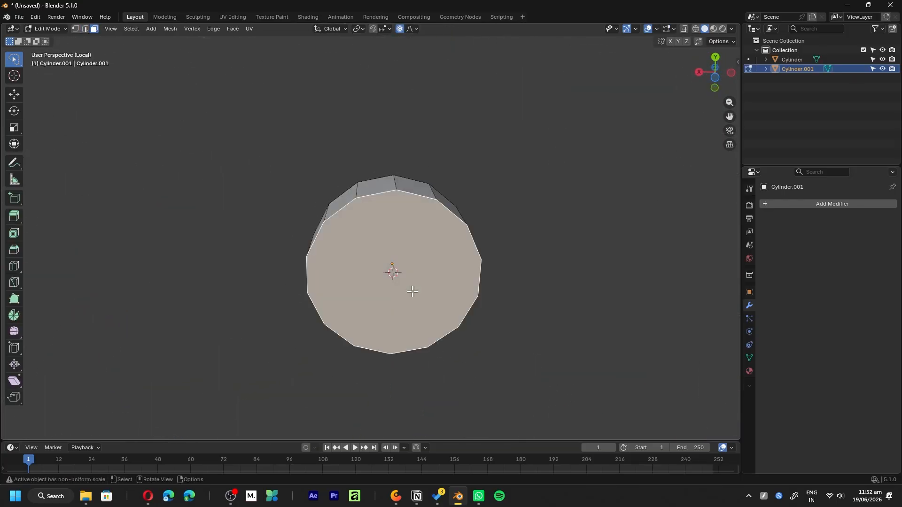
key("x")
left_click(423, 304)
- Inset the cap's top face to form a narrow border, and return to the full scene
middle_click_drag(432, 239, 454, 306)
middle_click_drag(389, 251, 400, 301)
left_click(458, 252)
middle_click_drag(458, 252, 475, 284)
left_click(551, 193)
key("i")
left_click(576, 250)
left_click(475, 285)
middle_click_drag(416, 316, 531, 263)
key("Tab")
key("slash")
- Lower the outer edge loop of the cap's top along Z with Smooth proportional editing
scroll(535, 245, "up", 4)
middle_click_drag(543, 216, 656, 253, "shift")
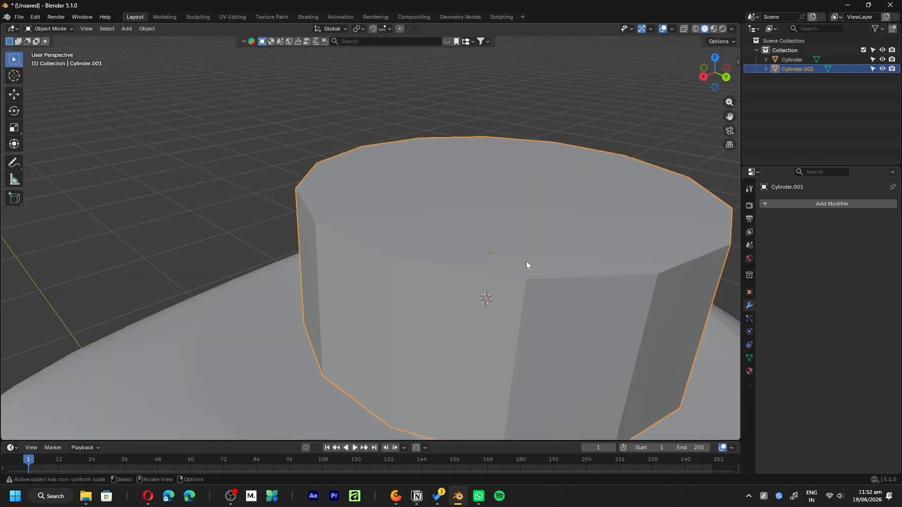
key("Tab")
left_click(411, 257)
key("2")
left_click(454, 276, "alt")
key("g")
key("z")
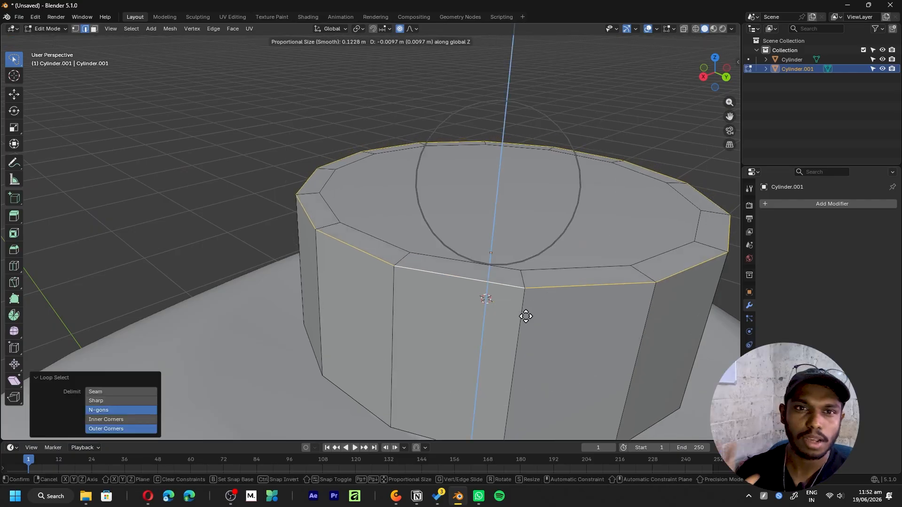
scroll(525, 314, "up", 3)
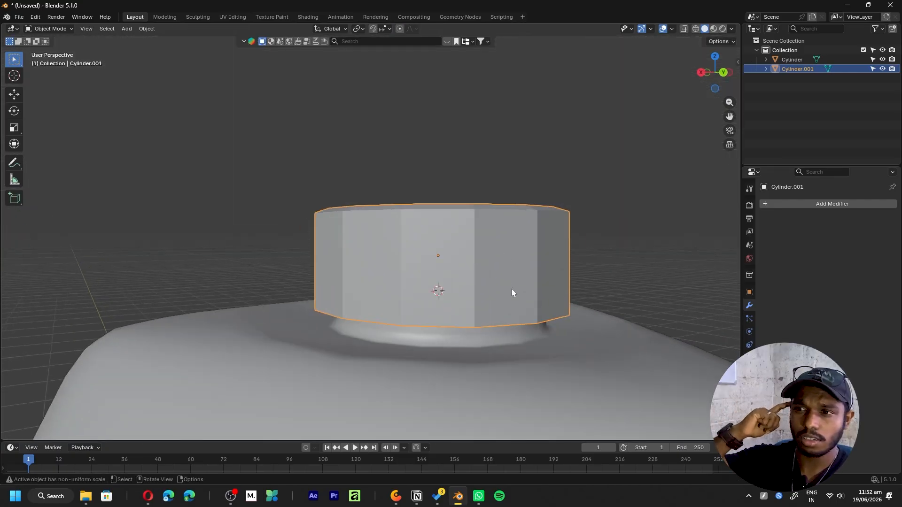
- Isolate the cap in local view and apply its scale
key("slash")
middle_click_drag(584, 241, 328, 236)
key("ctrl+a")
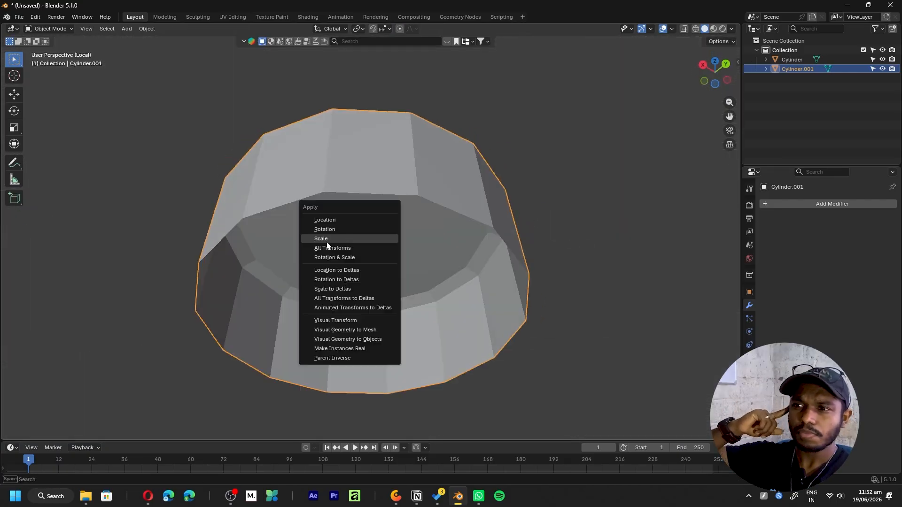
left_click(329, 236)
- Add a Solidify modifier to the cap and adjust its wall thickness
left_click(832, 204)
type("a")
key("BackSpace")
type("sol")
key("Return")
middle_click_drag(385, 227, 439, 251)
middle_click_drag(460, 240, 500, 239, "shift")
left_click_drag(846, 266, 845, 266)
middle_click_drag(544, 278, 502, 231)
- Add a Bevel modifier to the cap and set the Solidify thickness to -0.006 m
left_click(803, 223)
type("be")
key("Return")
middle_click_drag(383, 77, 456, 175)
scroll(462, 178, "up", 3)
left_click_drag(847, 267, 840, 267)
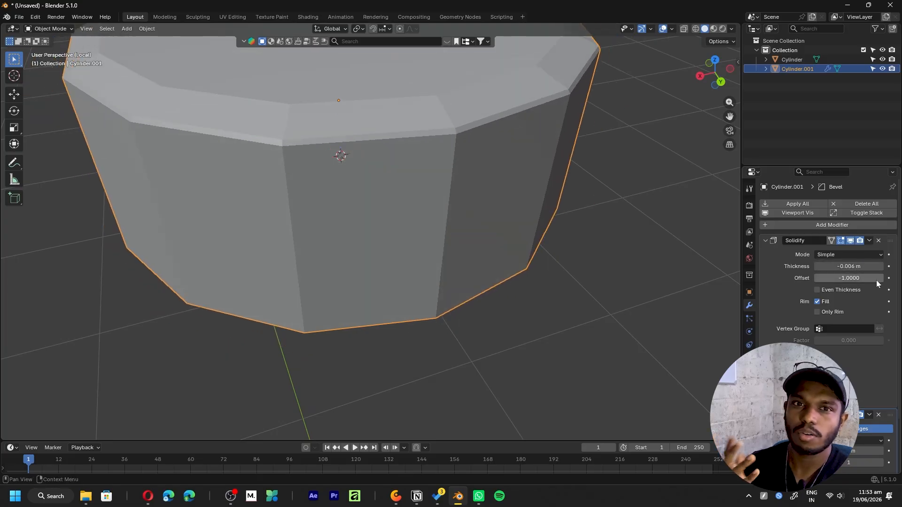
left_click(765, 240)
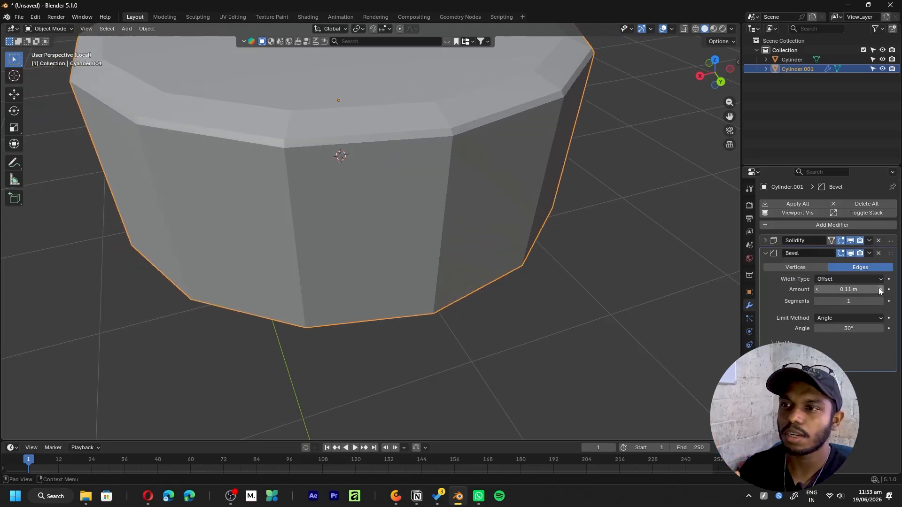
- Adjust the cap's surface shading and fine-tune the Bevel amount
right_click(421, 165)
left_click(421, 164)
scroll(355, 263, "down", 1)
middle_click_drag(286, 291, 403, 263)
left_click_drag(859, 289, 860, 291)
- Examine the bevelled cap with overlays toggled and a different viewport shading mode
scroll(421, 245, "up", 1)
key("alt+shift+z")
key("z")
left_click(388, 218)
middle_click_drag(450, 244, 423, 260)
left_click(857, 322)
scroll(412, 187, "down", 5)
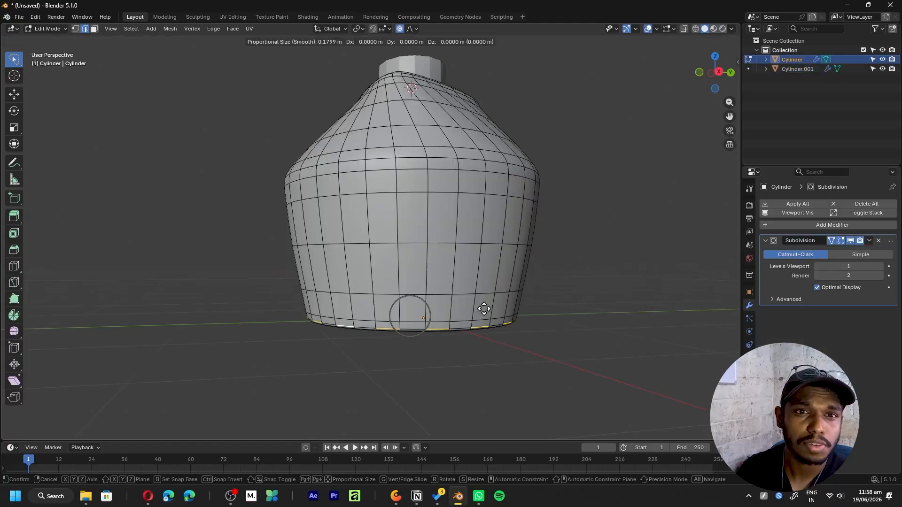
- Mark UV seams on the bottle body around its triangular top edge and down one vertical edge of the side wall
left_click(484, 309)
key("Tab")
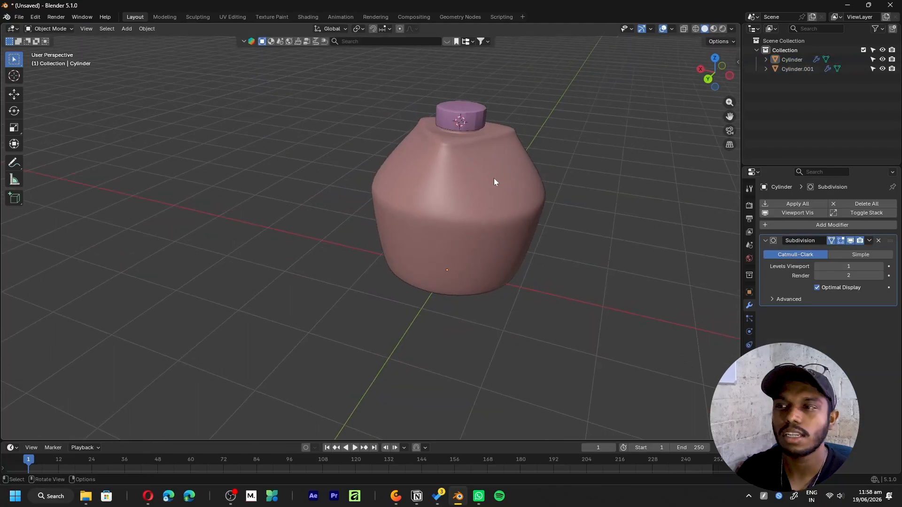
middle_click_drag(495, 176, 497, 174)
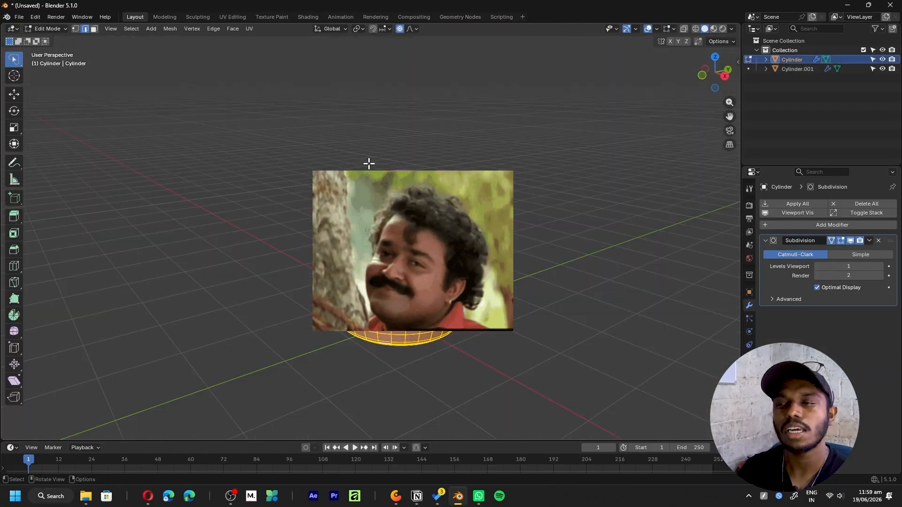
scroll(369, 163, "up", 5)
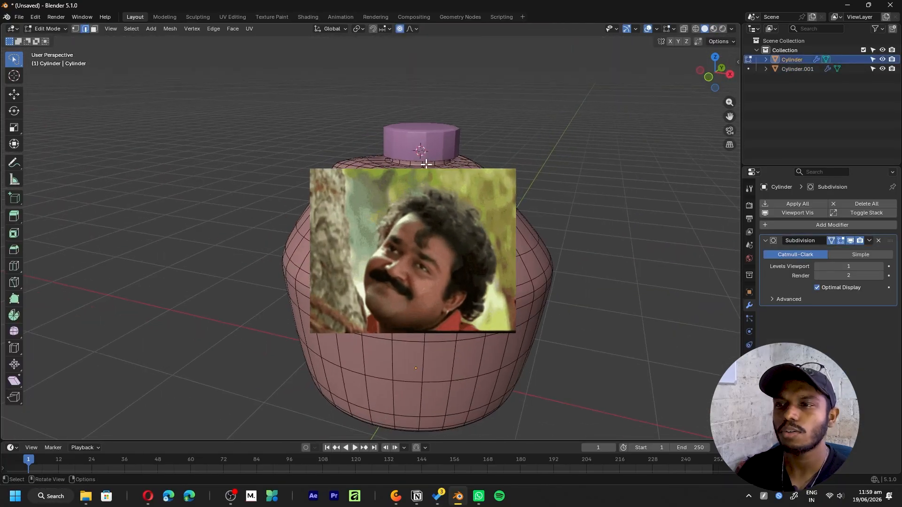
left_click(564, 168, "alt")
right_click(486, 358)
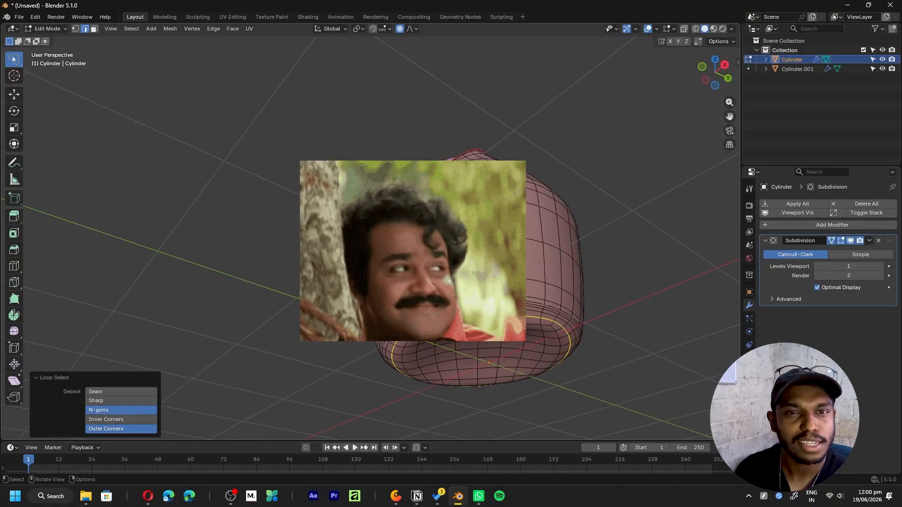
right_click(484, 284)
left_click(464, 277)
middle_click_drag(464, 276, 394, 310)
left_click(383, 250)
left_click(422, 397, "ctrl")
right_click(488, 273)
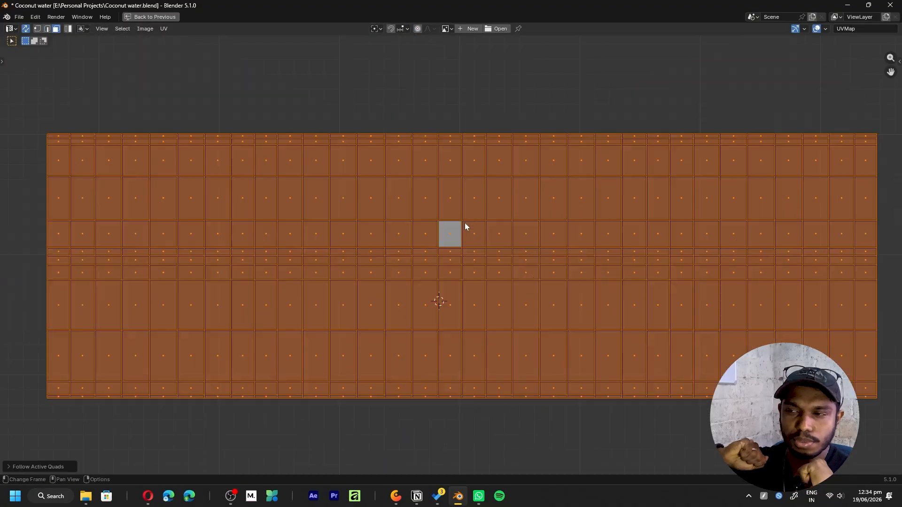
- Scale the side wall's rectangular UV island and position it across the upper part of the UV square
scroll(464, 222, "down", 4)
key("l")
scroll(490, 277, "up", 2)
key("s")
left_click(597, 294)
key("g")
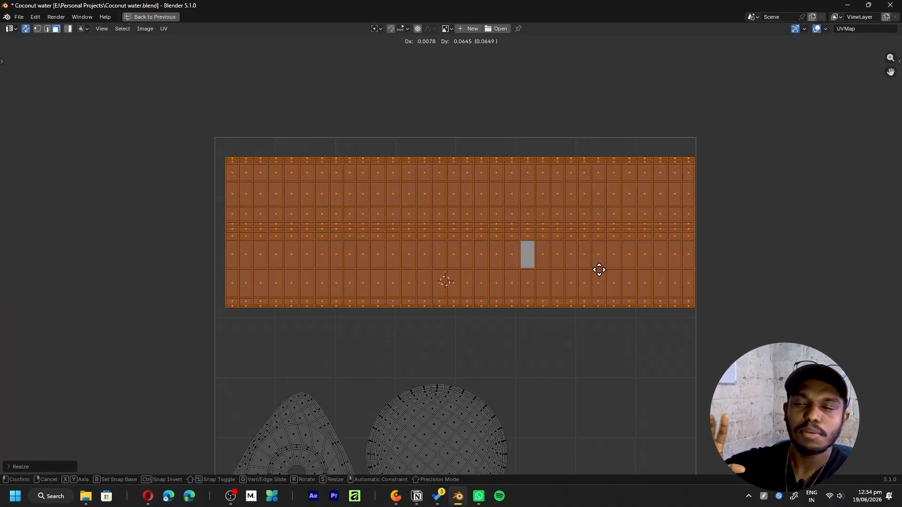
left_click(593, 258)
scroll(555, 286, "down", 3)
left_click(525, 304)
key("Tab")
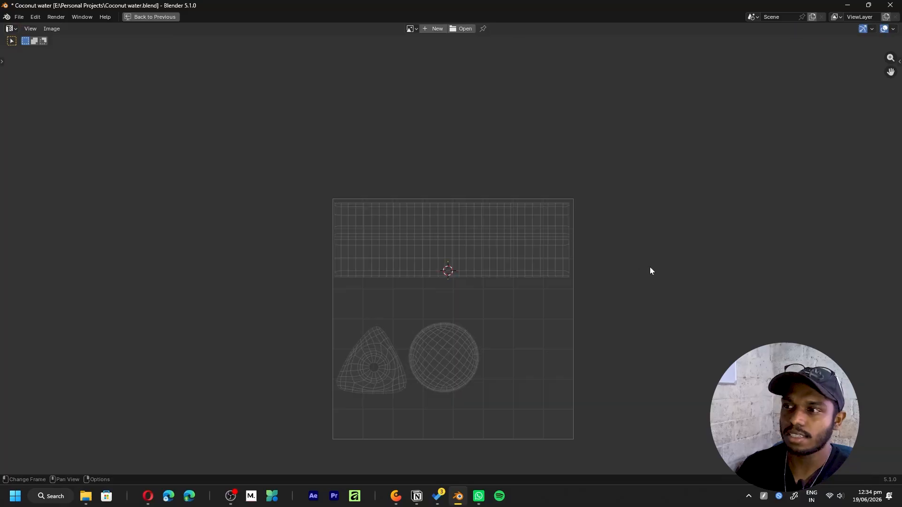
- Restore the split UV Editing layout, review the bottle, and save the Coconut water.blend file
key("ctrl+space")
key("Tab")
middle_click_drag(551, 268, 508, 272)
key("Tab")
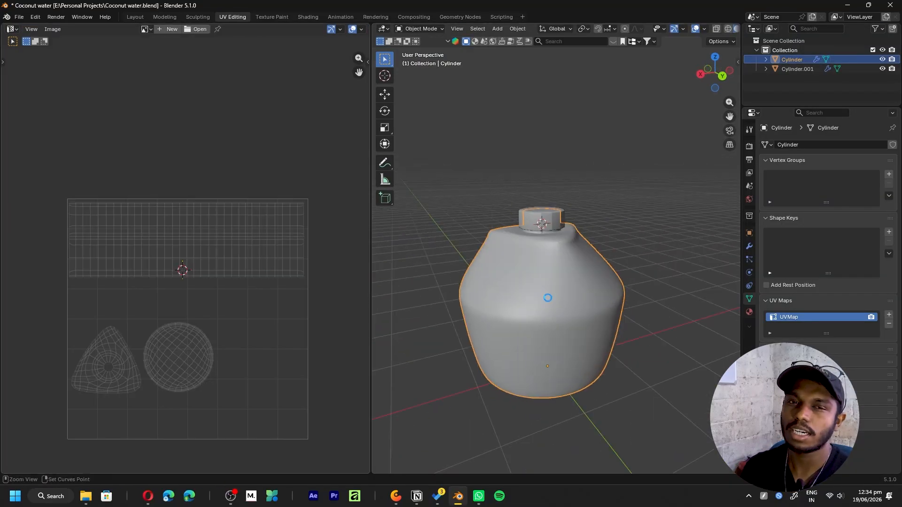
key("ctrl+s")
left_click_drag(503, 163, 613, 276)
key("ctrl+space")
key("ctrl+space")
key("Tab")
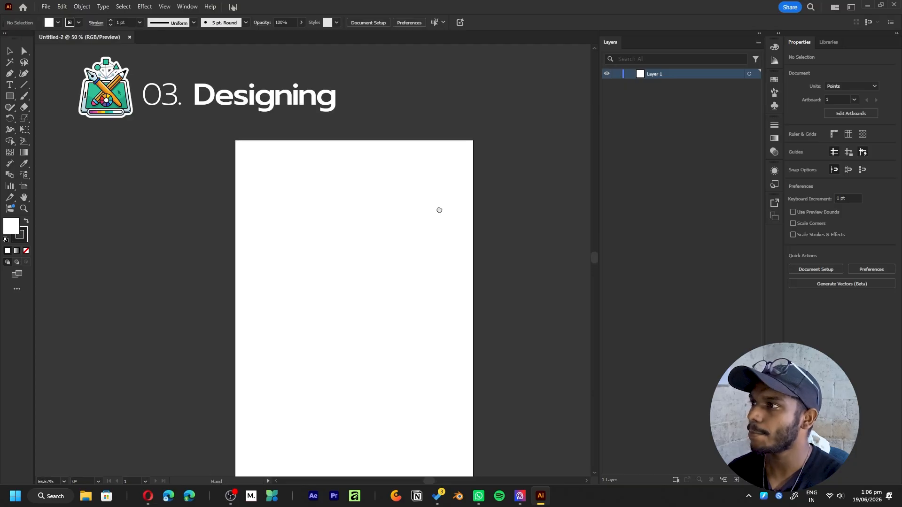
- Place the exported UV layout cocoBottleUV.png in the Illustrator document at about 485 pt square
left_click(51, 5)
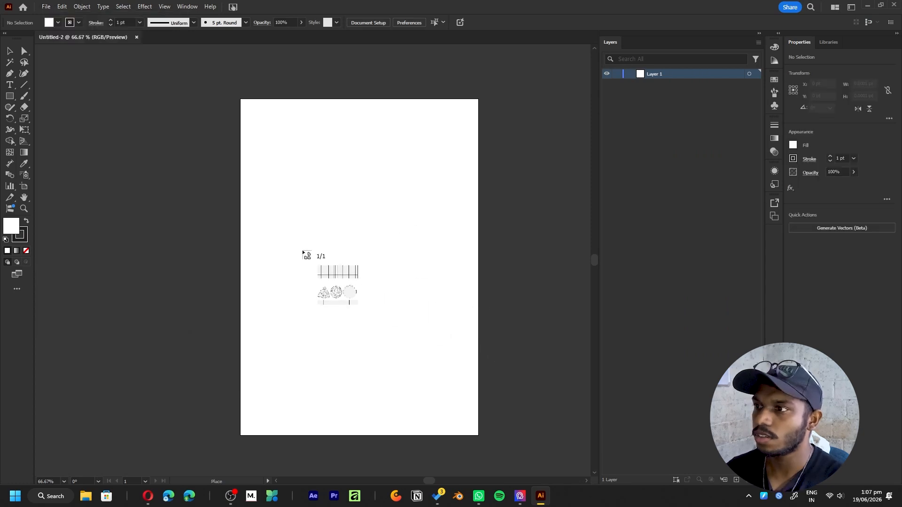
left_click_drag(391, 278, 739, 349)
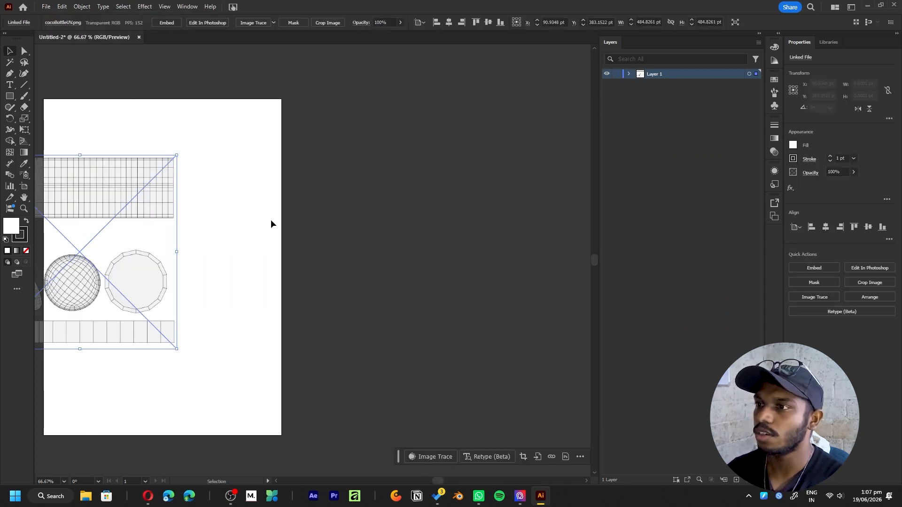
middle_click_drag(194, 222, 348, 215)
- Move the UV layout image off the artboard to its left and enlarge it to about 997 pt square
left_click_drag(330, 245, 535, 297)
scroll(375, 203, "down", 3, "alt")
left_click_drag(365, 179, 172, 241)
middle_click_drag(234, 243, 465, 267)
scroll(355, 227, "up", 3, "alt")
left_click(237, 146)
left_click(163, 171)
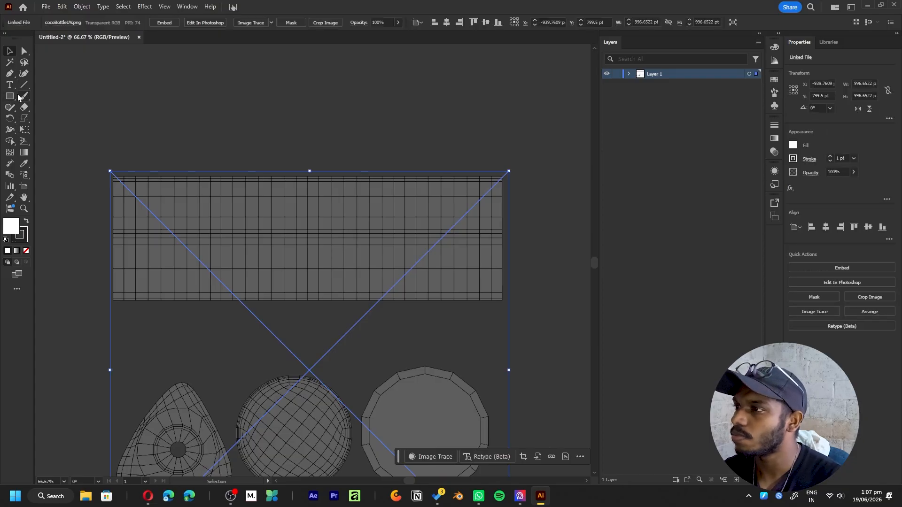
- Create a new artboard about 972 by 313 pt covering the side wall's rectangular UV grid
left_click(24, 186)
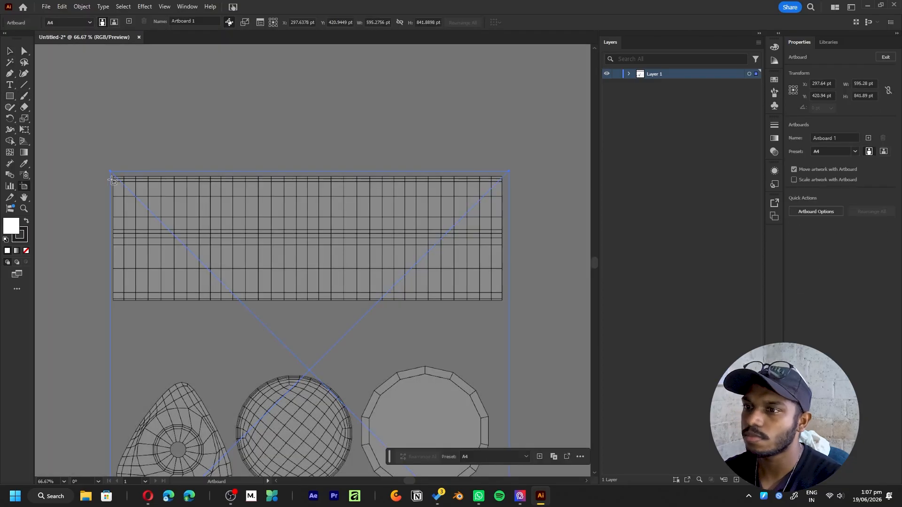
left_click_drag(112, 177, 503, 303)
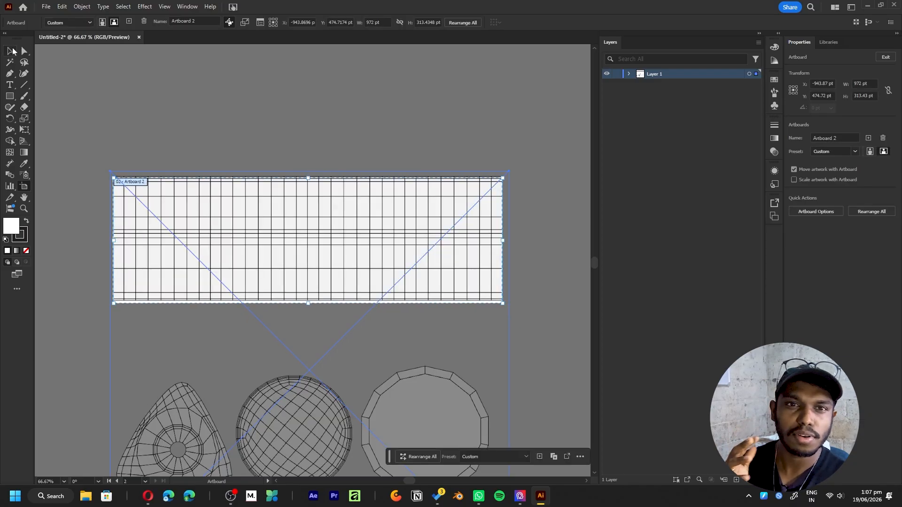
left_click(10, 51)
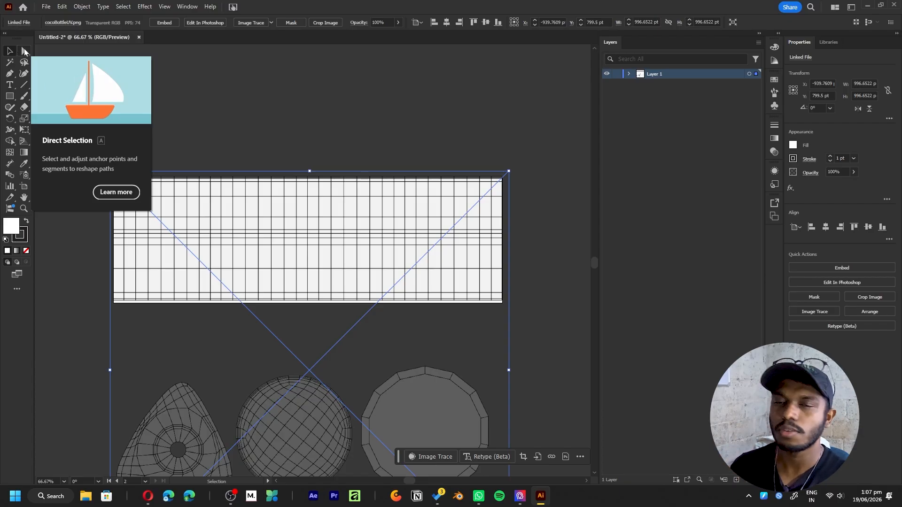
left_click_drag(202, 220, 211, 216)
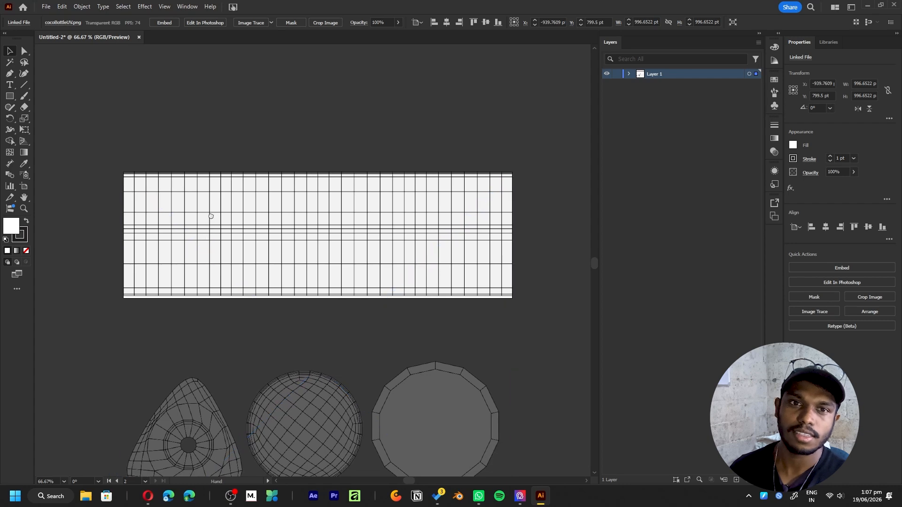
left_click(383, 109)
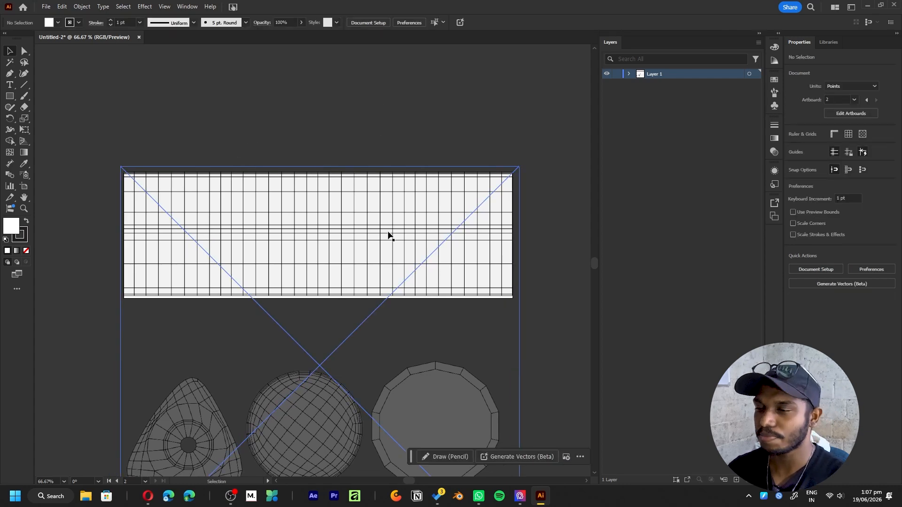
- Lower the UV layout image's opacity to 38% and hide Layer 1
left_click(400, 248)
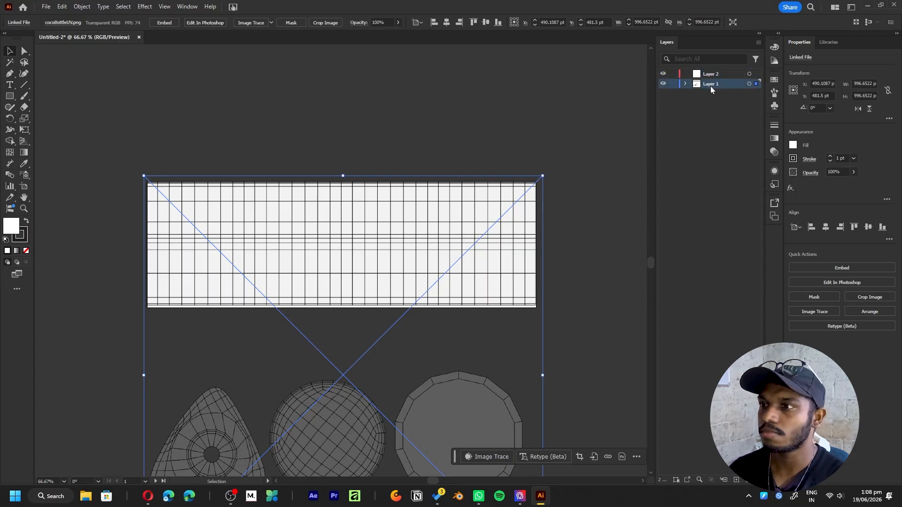
left_click_drag(835, 182, 832, 186)
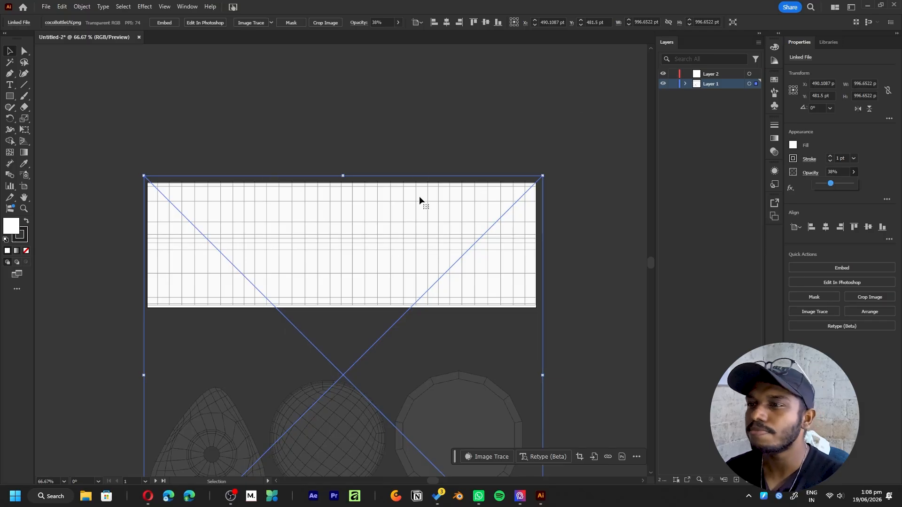
left_click(663, 84)
scroll(428, 178, "left", 1)
- On Layer 2, create a full-height rectangle about 346 pt wide, centred horizontally on the artboard
left_click(9, 96)
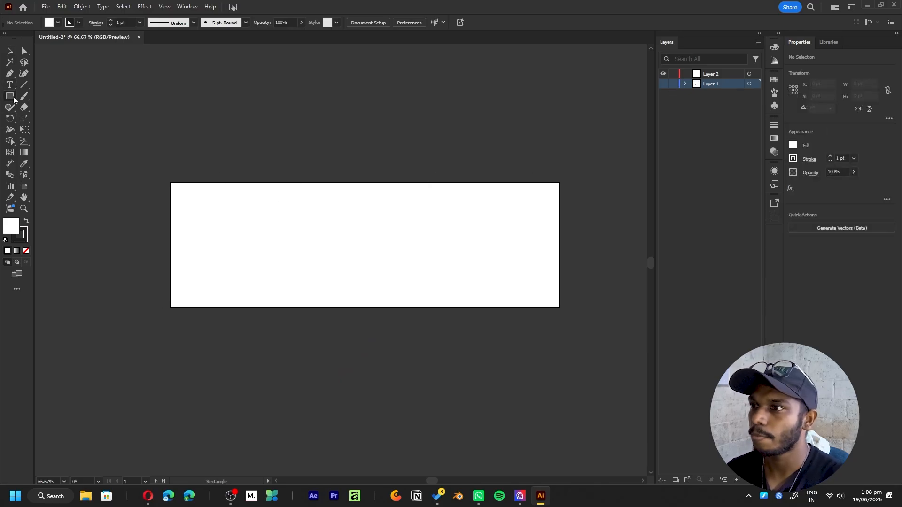
left_click(730, 73)
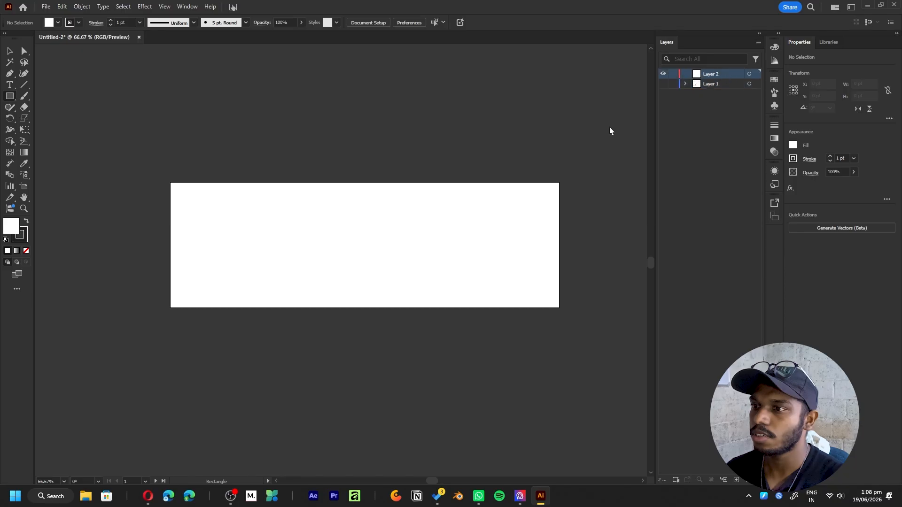
left_click_drag(298, 182, 421, 309)
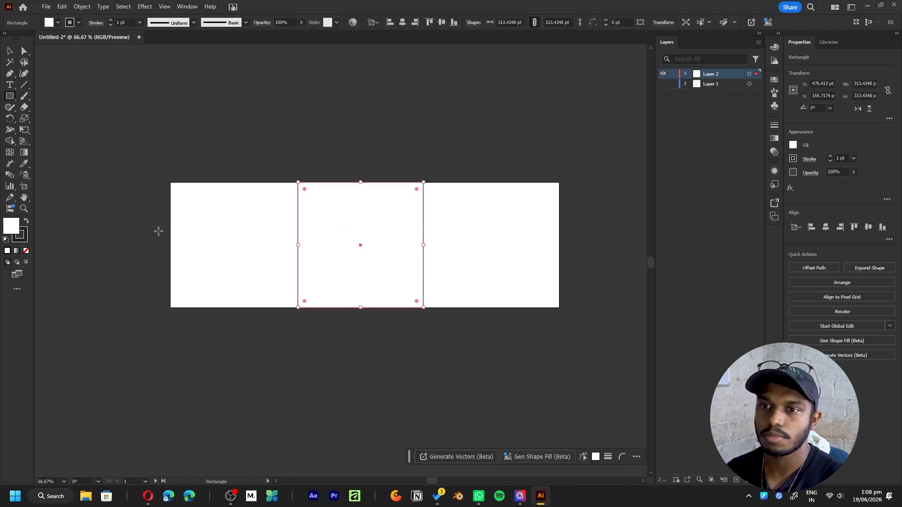
left_click(10, 52)
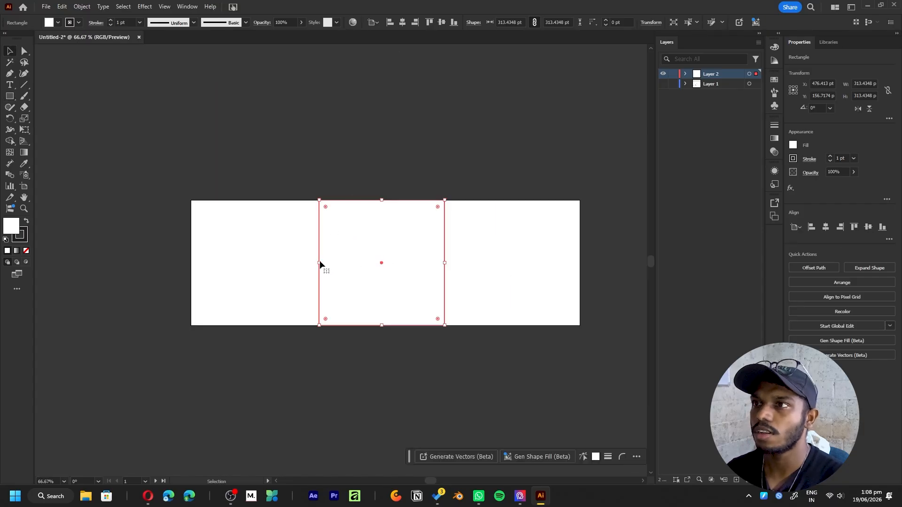
left_click_drag(319, 264, 306, 263)
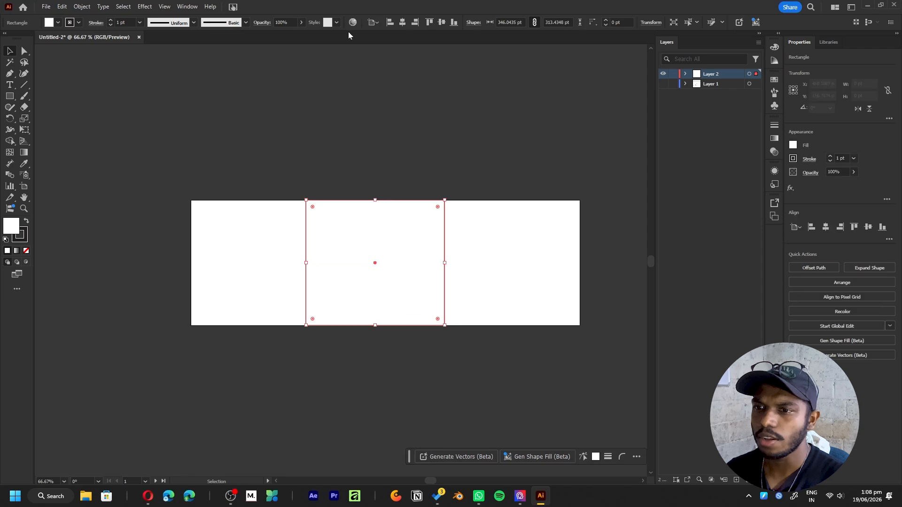
left_click(403, 24)
- Fill the centred rectangle with the muted green 84ad63
double_click(18, 227)
left_click(646, 362)
left_click(669, 351)
left_click(611, 318)
mouse_move(611, 318)
left_mouse_down()
mouse_move(578, 313)
mouse_move(578, 324)
mouse_move(586, 299)
left_mouse_up()
left_click(757, 265)
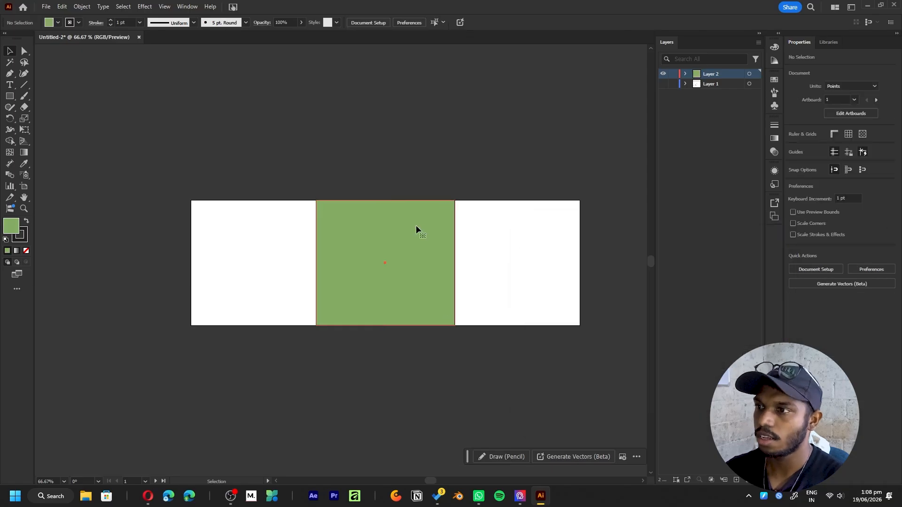
- Show the rulers, place vertical guides on the green rectangle's left and right edges, and delete the rectangle
scroll(439, 233, "up", 1, "alt")
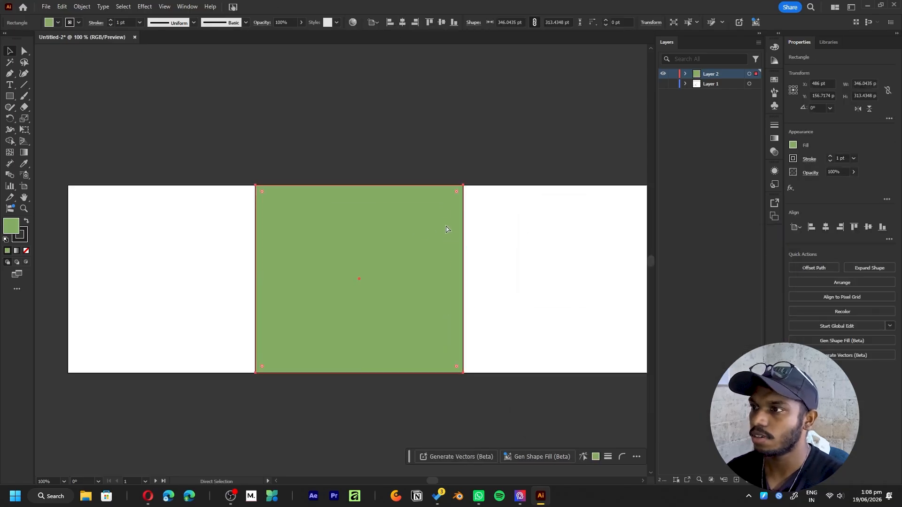
key("ctrl+r")
left_click_drag(39, 296, 256, 294)
left_click_drag(41, 158, 463, 219)
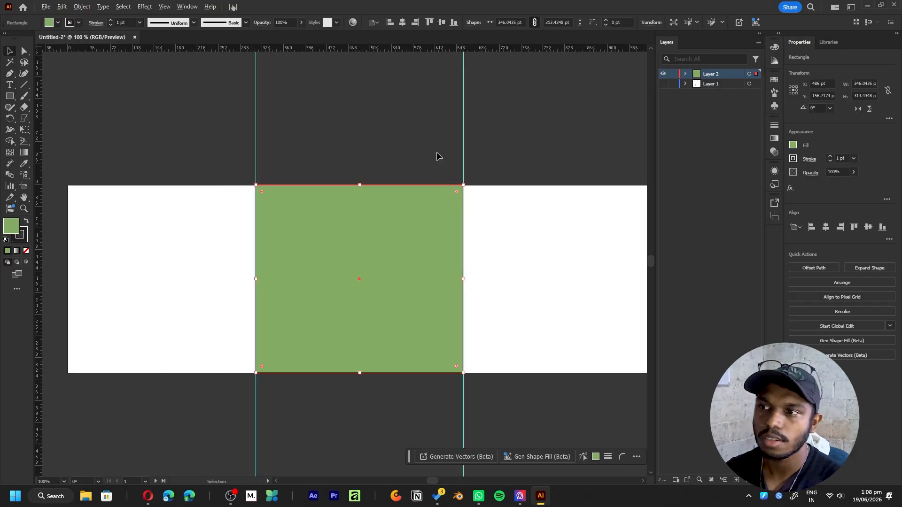
scroll(436, 157, "down", 2, "alt")
left_click(505, 193)
left_click(431, 272)
key("Delete")
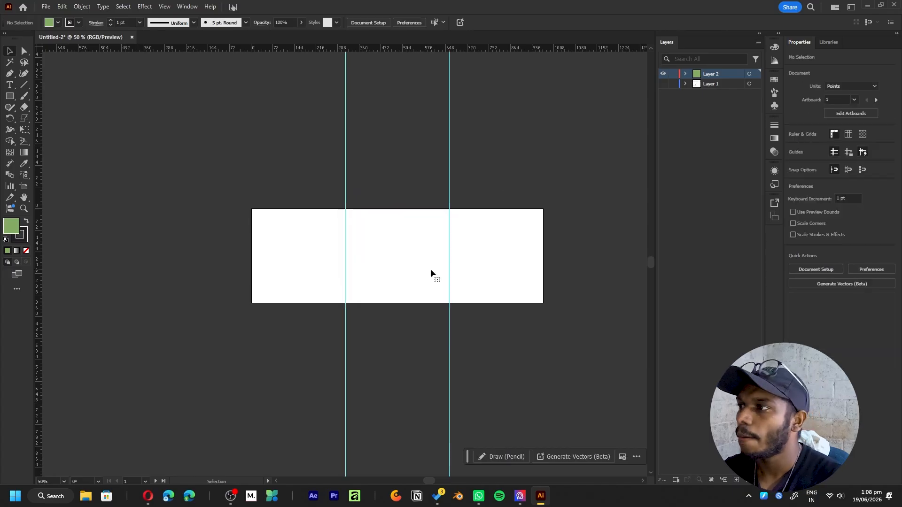
- Show Layer 1 and place a horizontal guide slightly above the middle of the side wall's UV grid
scroll(423, 256, "up", 3, "alt")
middle_click_drag(435, 232, 455, 274)
scroll(385, 266, "down", 2, "alt")
middle_click_drag(372, 284, 407, 268)
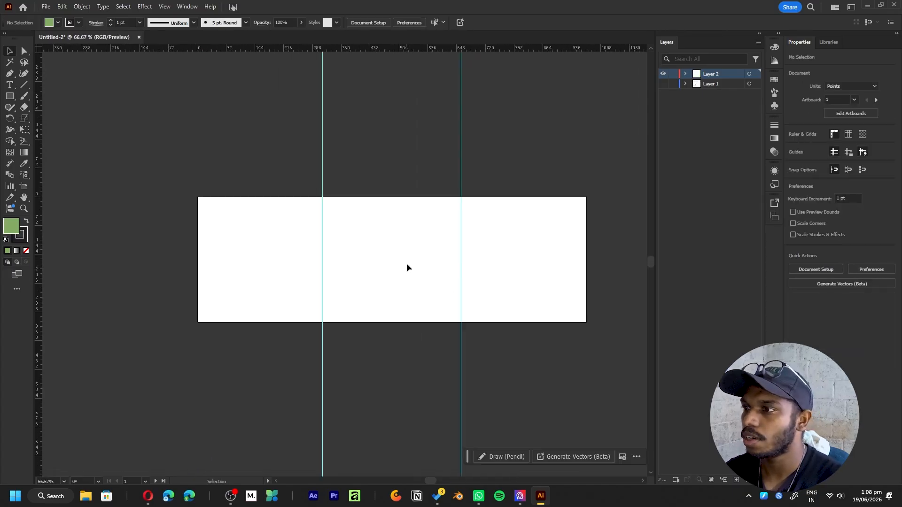
left_click(663, 84)
scroll(299, 260, "up", 1, "alt")
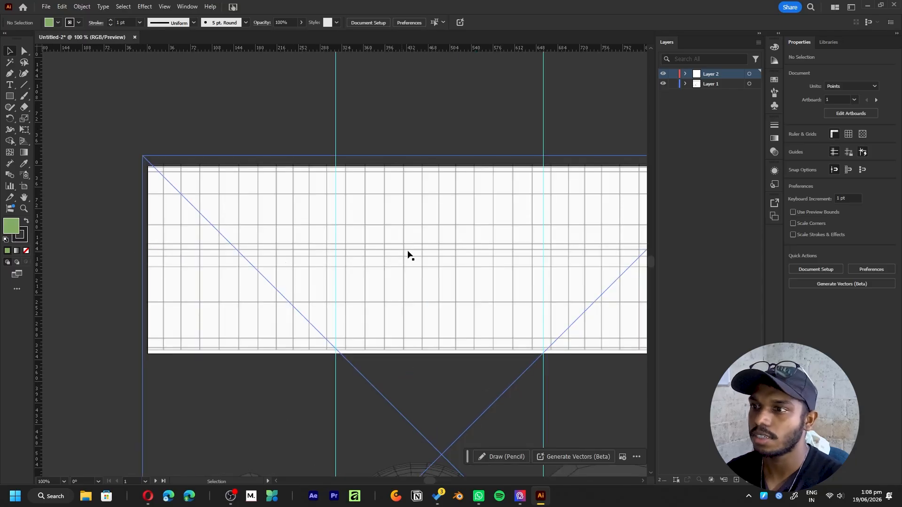
left_click_drag(417, 212, 393, 247)
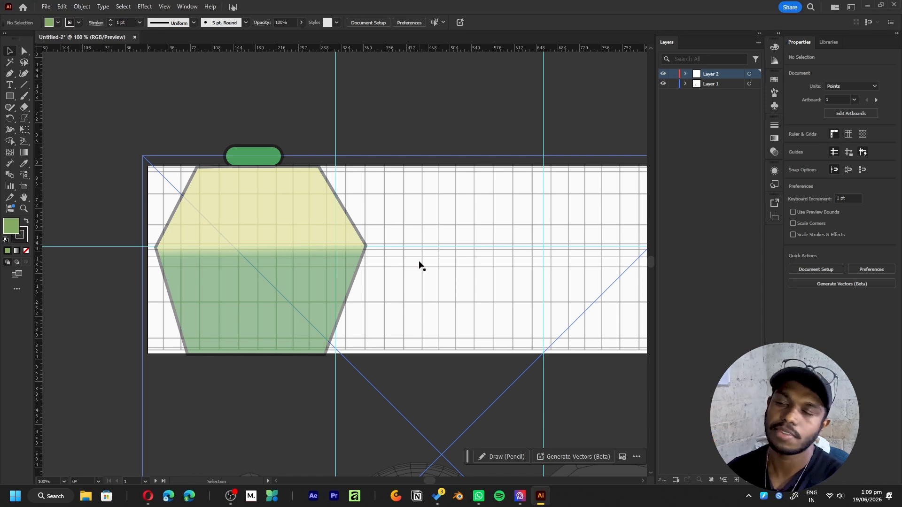
scroll(437, 256, "right", 3)
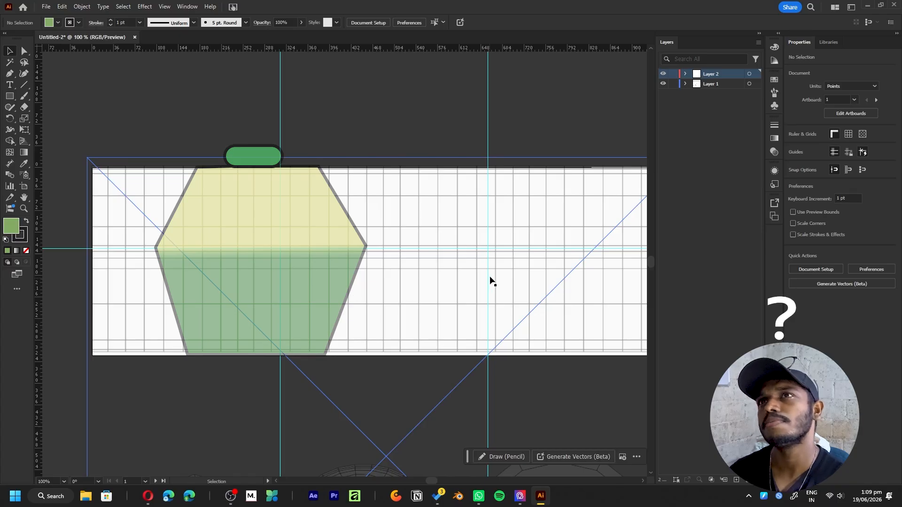
scroll(490, 281, "left", 1)
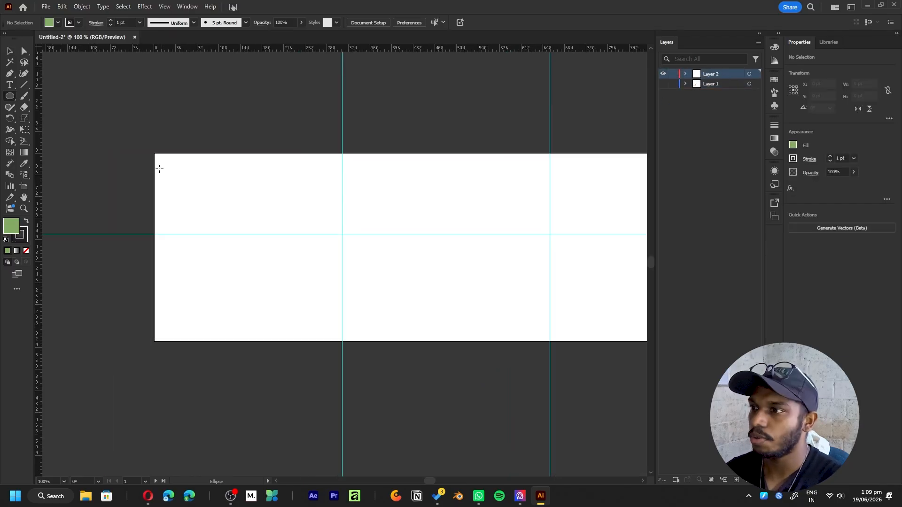
- Create a downward-facing half circle about 259 pt wide, flat side on the artboard's top edge, starting at its left corner
left_click_drag(155, 149, 312, 212)
key("v")
left_click_drag(258, 280, 243, 203)
left_click_drag(304, 161, 85, 157)
left_click(329, 103)
left_click(287, 131)
left_click_drag(299, 77, 137, 207)
left_click(255, 100)
left_click_drag(220, 189, 237, 187)
left_click(278, 127)
left_click(268, 167)
left_click_drag(352, 181, 281, 219)
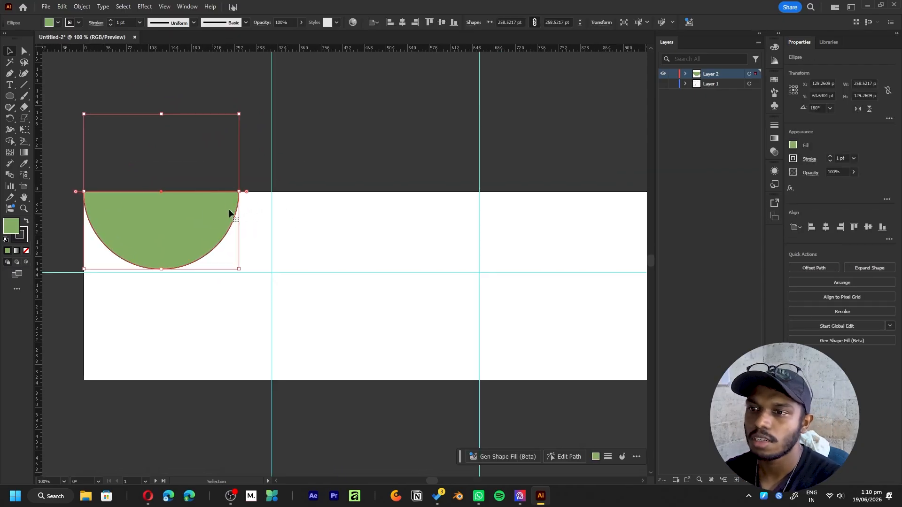
- Fill the half circle with cream fcf6d6 and remove its stroke
double_click(11, 227)
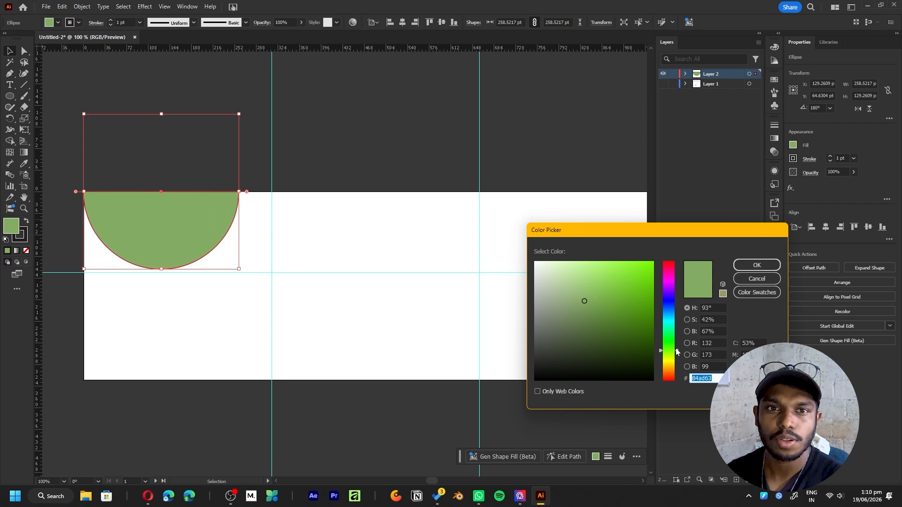
left_click_drag(678, 348, 677, 364)
left_click_drag(580, 292, 572, 256)
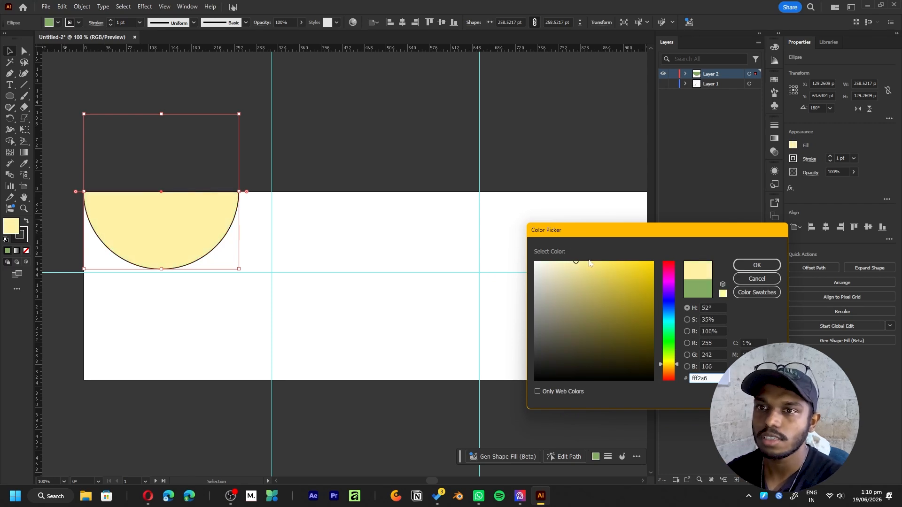
left_click_drag(560, 272, 556, 263)
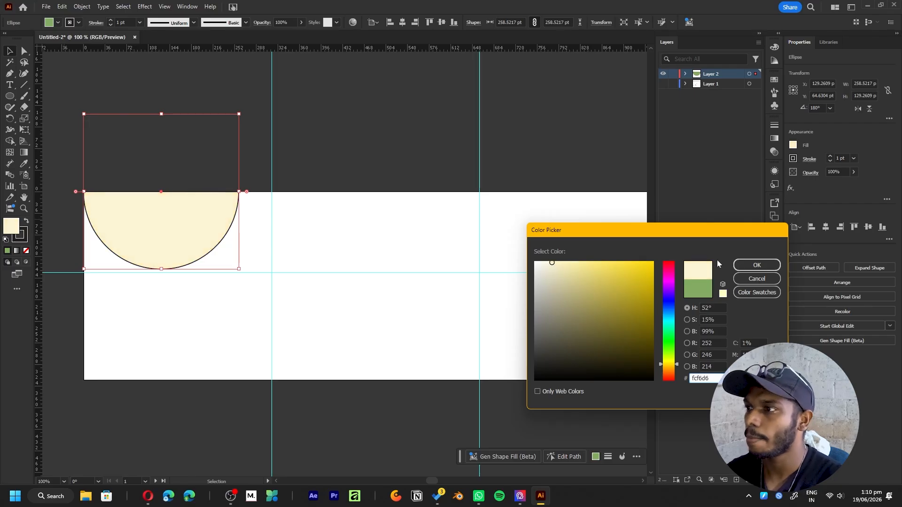
left_click(756, 265)
left_click(24, 237)
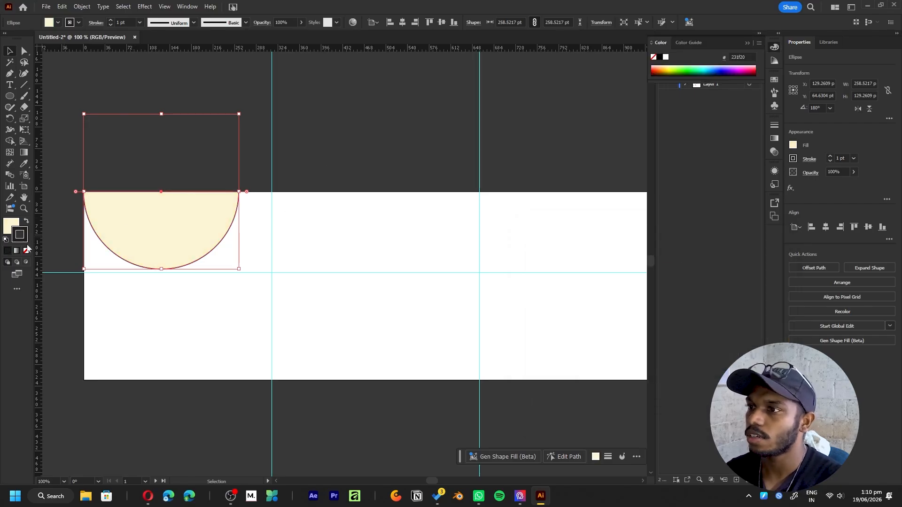
left_click(27, 251)
left_click(316, 139)
- Cover the artboard with a 972 by 313 pt rectangle filled with green 79c647, without a stroke, and send it behind the half circle
left_click(226, 210)
scroll(219, 226, "down", 2, "alt")
left_click_drag(219, 226, 294, 230)
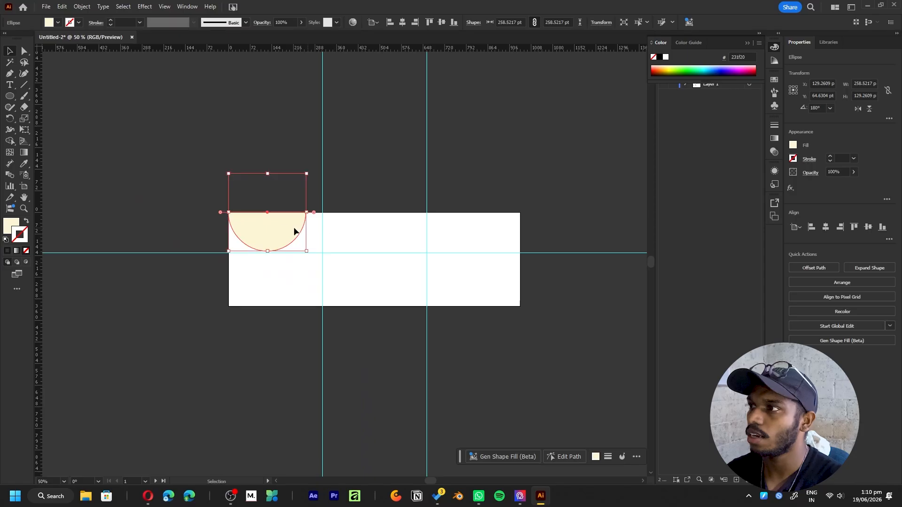
scroll(294, 230, "up", 1, "alt")
left_click(364, 163)
left_click_drag(365, 163, 346, 154)
left_click_drag(14, 99, 36, 96)
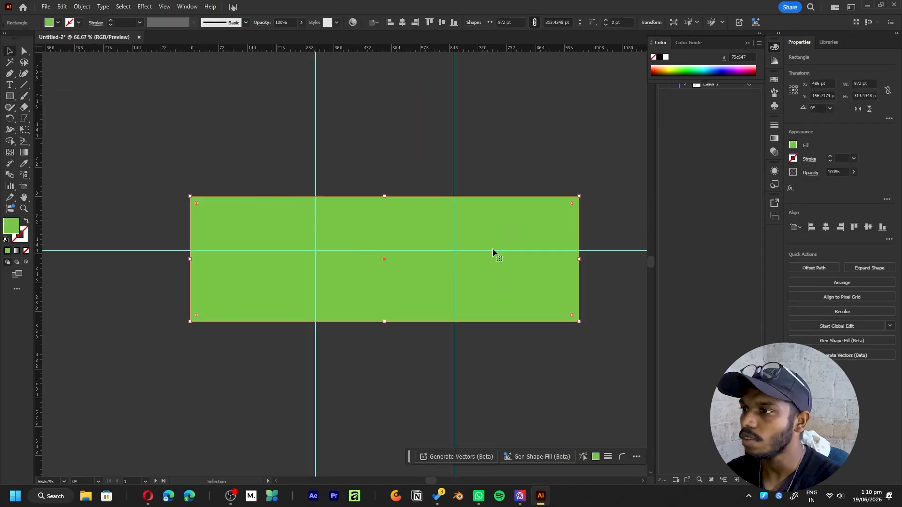
key("ctrl+shift+bracketleft")
left_click(527, 171)
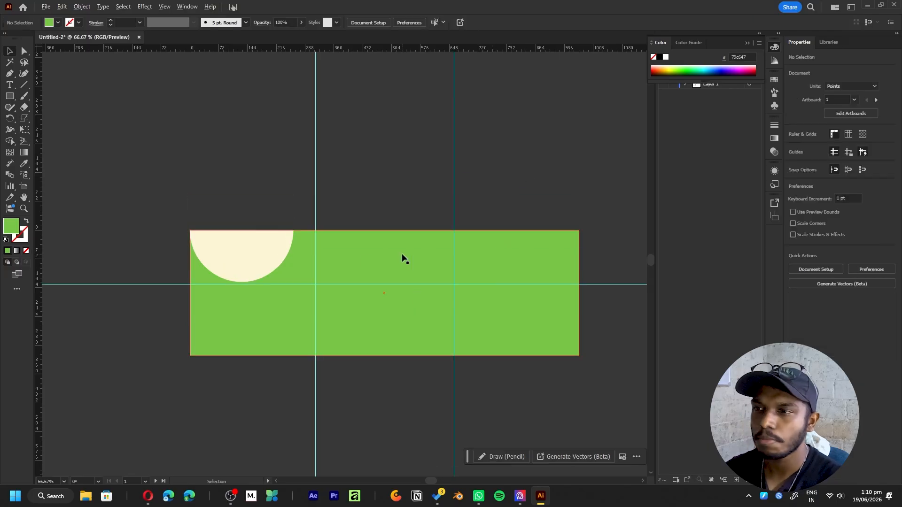
- Apply a Grid repeat to the cream half circle along the label's top edge
scroll(272, 244, "up", 2, "alt")
left_click(275, 244)
scroll(282, 248, "down", 2, "alt")
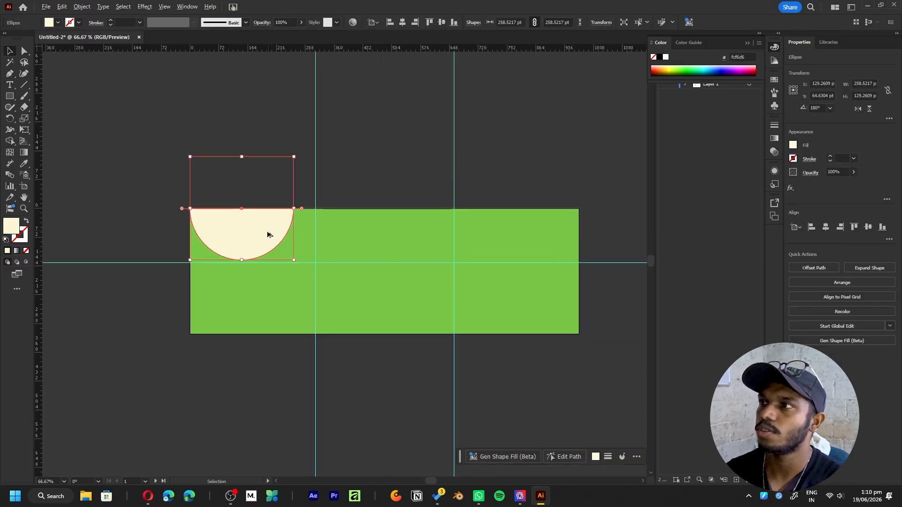
left_click(82, 6)
mouse_move(94, 296)
left_click(231, 306)
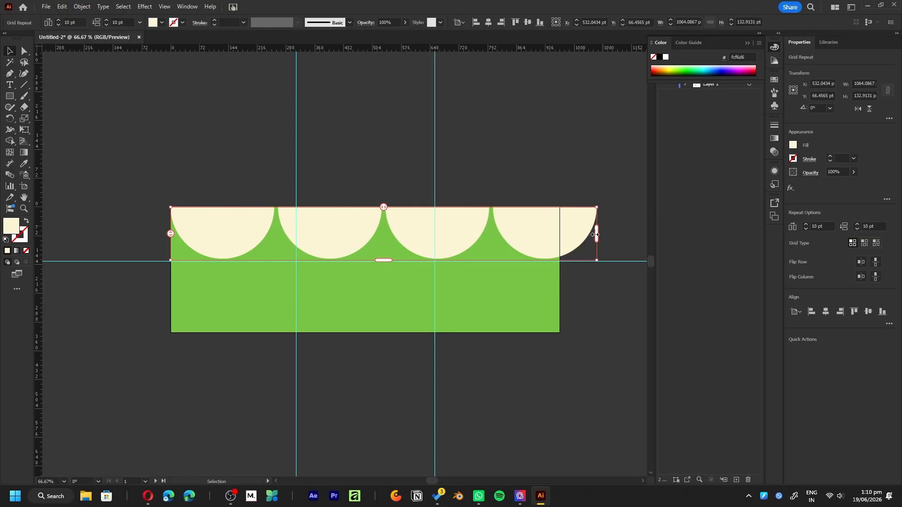
- Set the grid repeat's vertical spacing to about 69.4 pt and its horizontal spacing to about -0.7 pt
double_click(168, 260)
left_click_drag(273, 258, 274, 261)
left_click(267, 249)
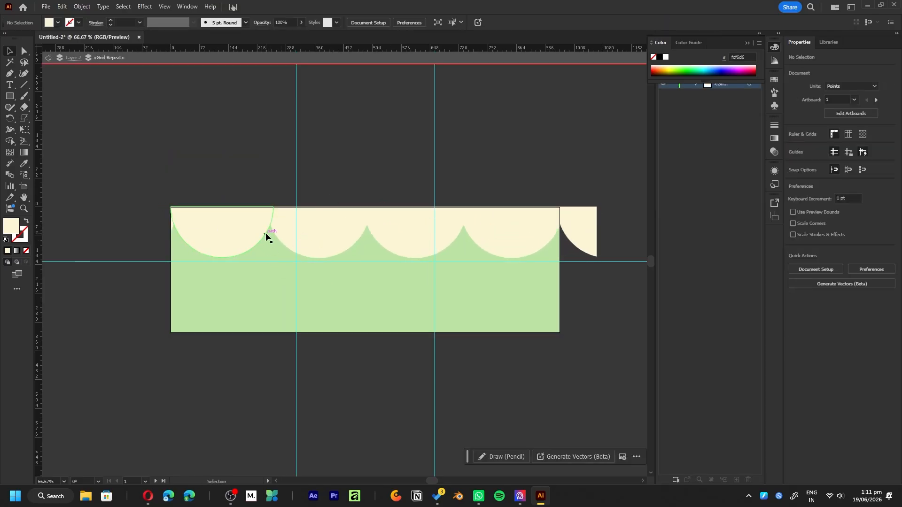
left_click(89, 59)
left_click(385, 207)
left_click_drag(383, 207, 389, 206)
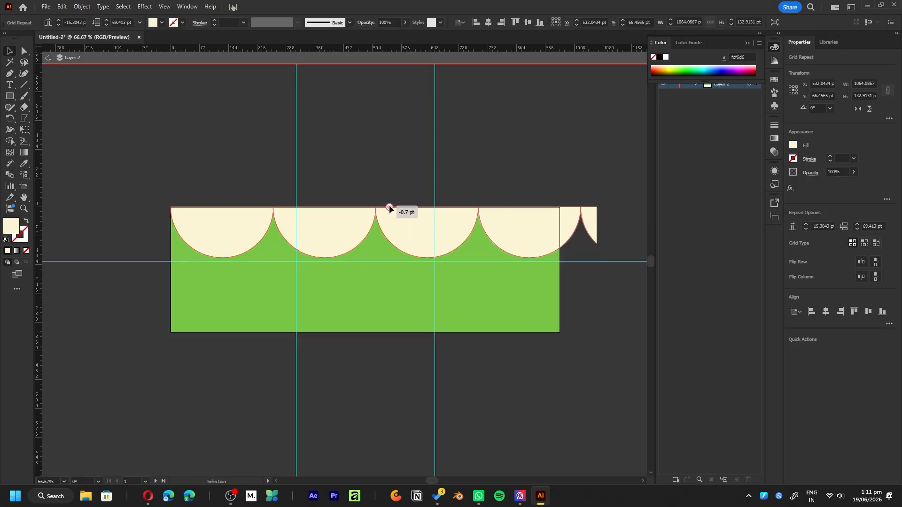
- Narrow the cream grid repeat so four scallops fit the label's full width, ending at the artboard's right edge
double_click(267, 208)
left_click_drag(273, 207, 268, 207, "shift")
key("Escape")
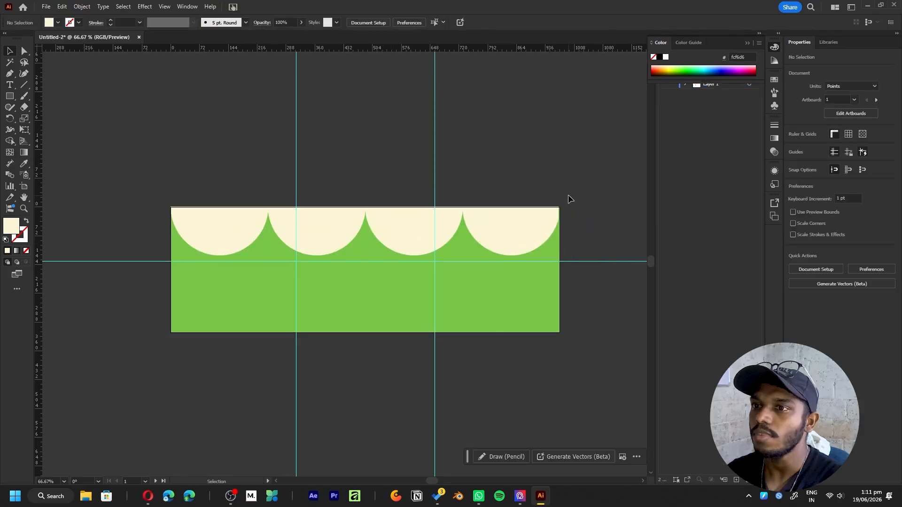
scroll(570, 211, "up", 3, "alt")
left_click(562, 234)
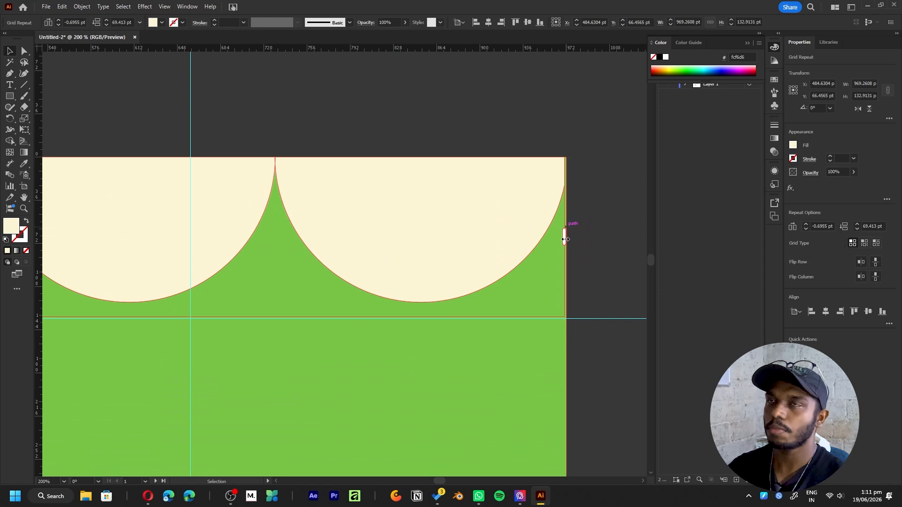
left_click(583, 225)
scroll(486, 202, "down", 5, "alt")
left_click_drag(524, 271, 492, 296)
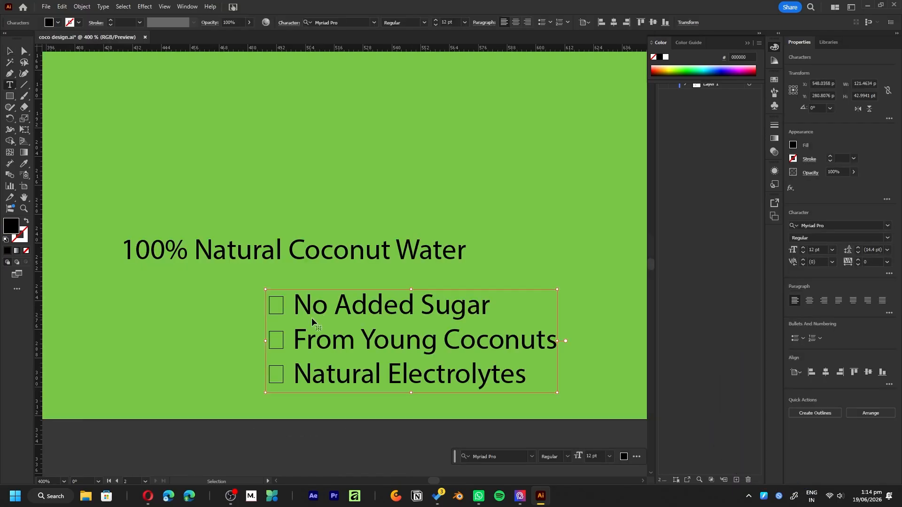
- Separate the tagline's claims with vertical bars, remove the leftover symbols, and place it under "100% Natural Coconut Water"
key("BackSpace")
type("|")
left_click_drag(292, 341, 270, 340)
key("BackSpace")
key("BackSpace")
type("| From Youn")
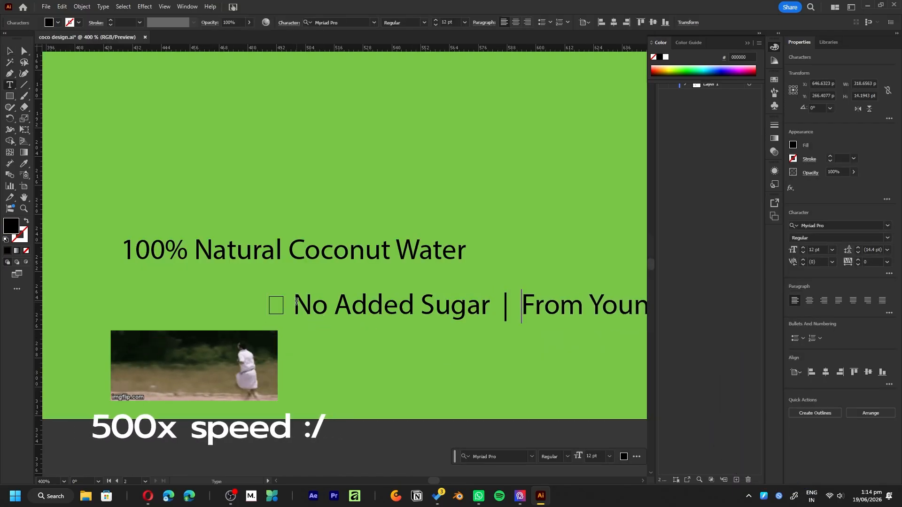
key("BackSpace")
scroll(377, 312, "down", 4, "alt")
left_click_drag(415, 309, 322, 324)
- Set a cream pill-shaped panel behind the "What's Inside?" text and colour the text dark brown
scroll(338, 323, "up", 2, "alt")
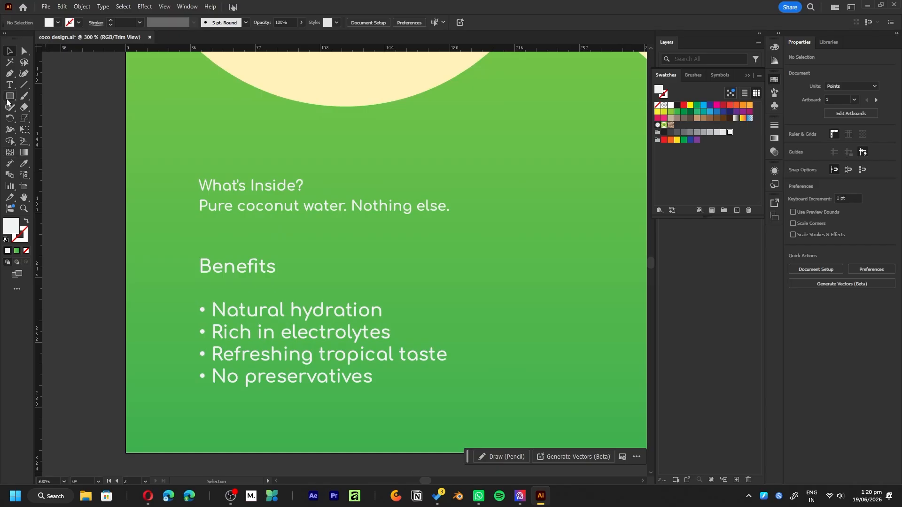
left_click_drag(185, 171, 498, 221)
left_click(10, 52)
left_click(272, 239)
left_click(696, 112)
left_click(690, 118)
left_click_drag(418, 262, 467, 261)
scroll(176, 240, "up", 3, "alt")
left_click(24, 96)
mouse_move(264, 239)
left_mouse_down()
mouse_move(250, 157)
mouse_move(337, 332)
left_mouse_up()
key("ctrl+z")
- Set the Paintbrush fidelity to Smooth and paint a question mark beside the text in the cream pill
double_click(24, 96)
left_click_drag(451, 200, 514, 199)
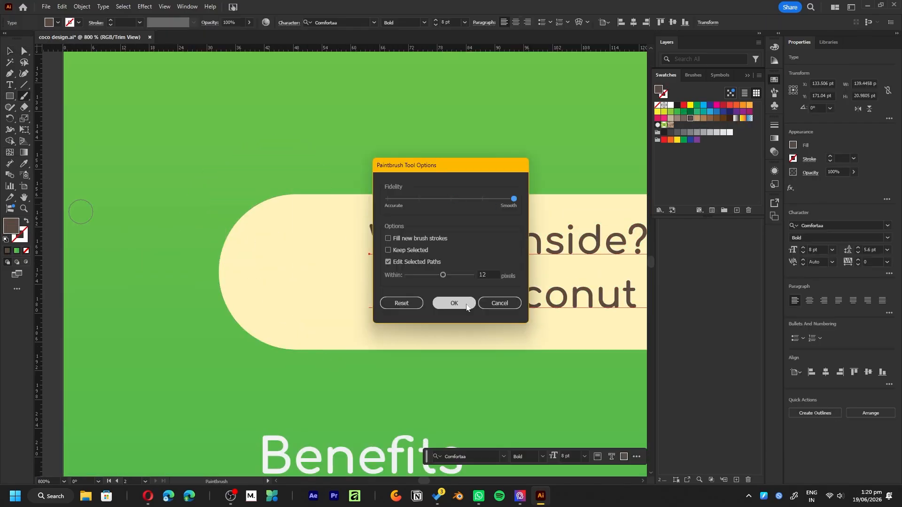
left_click(455, 303)
left_click_drag(279, 234, 312, 315)
left_click(325, 347)
left_click_drag(327, 145, 308, 200, "shift")
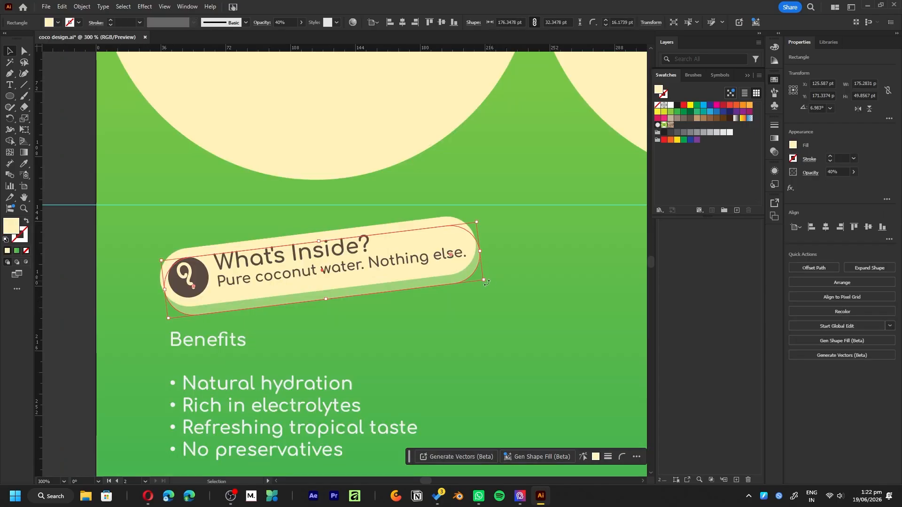
scroll(424, 335, "down", 3, "alt")
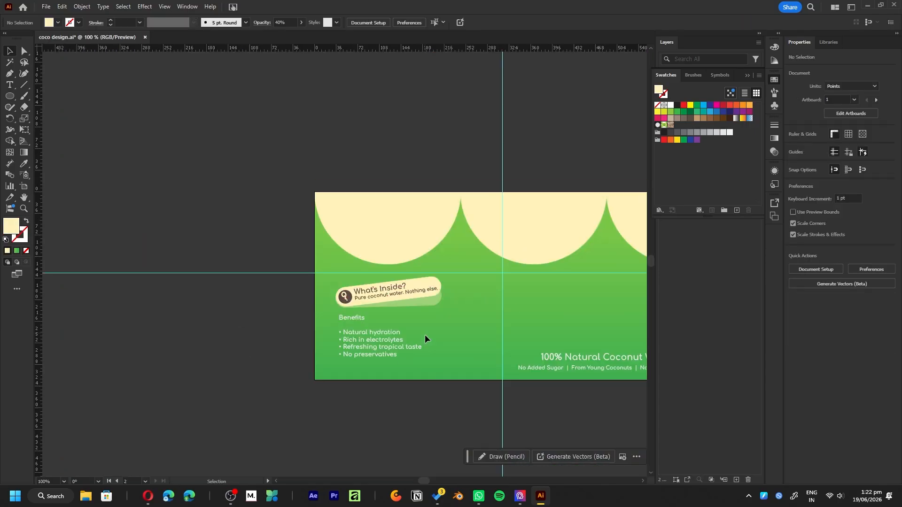
- Paint a freeform rounded blob around the Benefits list with the Paintbrush and adjust its placement
scroll(290, 310, "up", 4, "alt")
left_click_drag(262, 298, 290, 310)
left_click(24, 98)
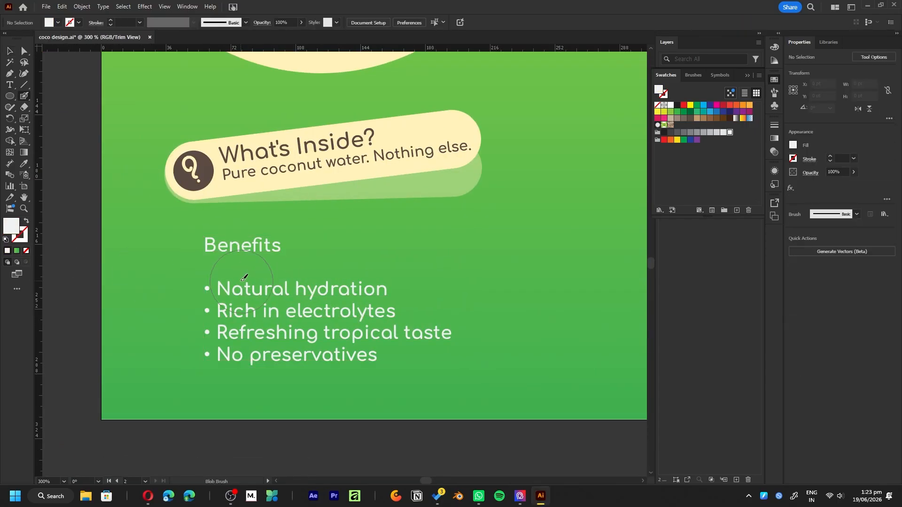
mouse_move(239, 249)
left_mouse_down()
mouse_move(237, 336)
mouse_move(263, 320)
left_mouse_up()
key("v")
left_click_drag(517, 210, 503, 189)
- Fill the blob with a sampled green and send it behind the Benefits list
key("a")
key("i")
left_click(338, 215)
scroll(395, 241, "down", 2)
key("g")
left_click_drag(343, 143, 343, 171)
key("ctrl+[")
left_click(85, 263)
- Split the Benefits heading from the bullet list into its own text object and move the list across the green blob
scroll(261, 302, "down", 2, "alt")
scroll(369, 289, "up", 3, "alt")
double_click(235, 285)
key("ctrl+a")
left_click(155, 254)
key("BackSpace")
triple_click(198, 217)
key("ctrl+x")
key("Escape")
left_click_drag(307, 248, 369, 248)
left_click_drag(369, 248, 375, 278)
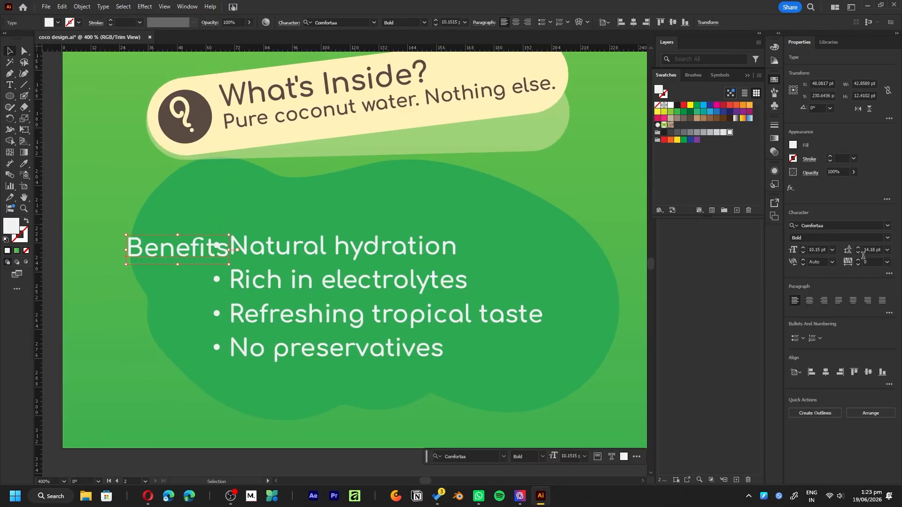
- Set the Benefits heading in a heavier sans-serif font
left_click(827, 225)
scroll(821, 399, "down", 10)
scroll(822, 404, "down", 10)
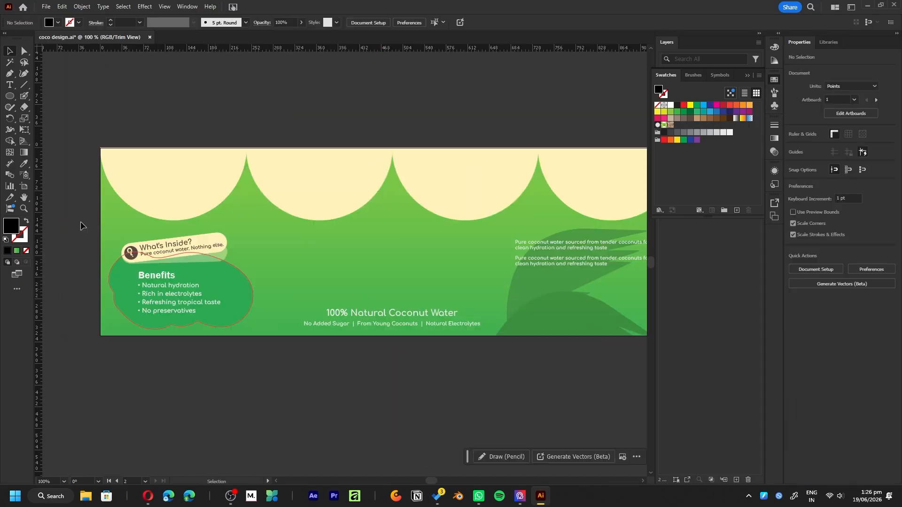
- Draw an ellipse about 342.5 by 146.4 pt behind the bottom tagline, centred on the label, and fill it dark green
mouse_move(289, 290)
left_mouse_down()
mouse_move(494, 419)
mouse_move(496, 378)
left_mouse_up()
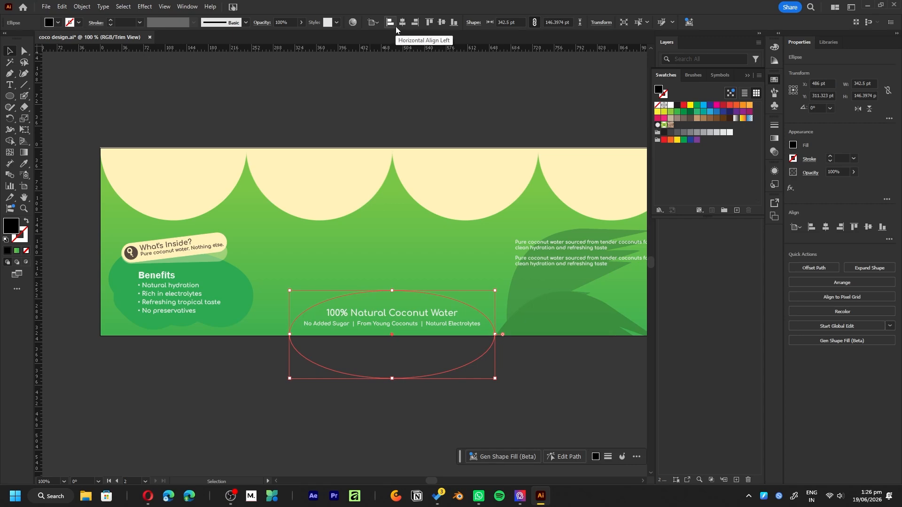
key("ctrl+]")
left_click(690, 112)
left_click(564, 385)
- Scale the "No Added Sugar" line down to the heading's width, centre it under "100% Natural Coconut Water", and group both lines
scroll(409, 352, "up", 2, "alt")
left_click_drag(461, 319, 462, 329)
left_click(470, 295)
left_click_drag(551, 296, 503, 296, "alt+shift")
left_click(615, 22)
key("ctrl+g")
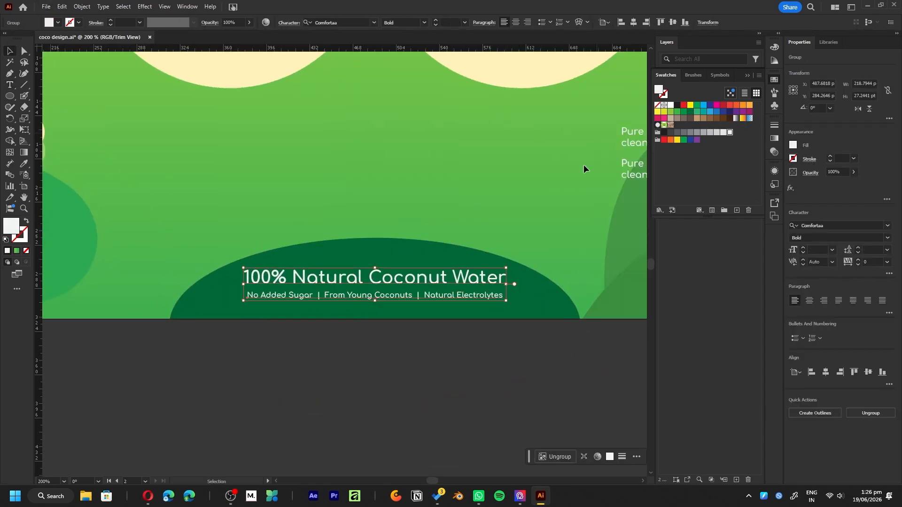
- Outline a jagged mountain range about 928 by 171 pt across the label's lower half with the Pen tool
scroll(325, 231, "down", 3, "alt")
left_click(464, 244)
scroll(519, 195, "up", 2, "alt")
left_click(91, 305)
left_click(243, 203)
left_click(256, 217)
left_click(276, 207)
left_click(295, 227)
left_click(311, 222)
left_click(343, 249)
left_click(526, 282)
left_click_drag(526, 282, 446, 270)
left_click(489, 256)
left_click(515, 262)
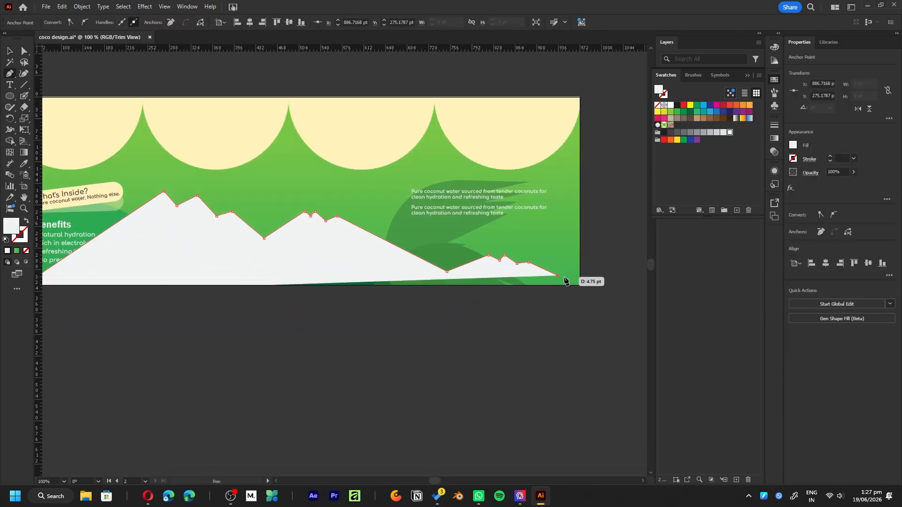
left_click(565, 284)
left_click_drag(77, 318, 284, 272)
- Send the mountain range behind the other label elements and fill it with a gradient sampled from the label's green
key("ctrl+[")
key("i")
left_click(367, 204)
key("g")
left_click_drag(137, 155, 228, 322)
key("v")
left_click(385, 333)
- Apply a gradient preset that fades to transparent to the mountain range and angle it to about -105°
scroll(385, 332, "down", 1, "alt")
left_click(422, 296)
left_click(775, 138)
left_click(676, 138)
left_click(632, 188)
key("g")
left_click_drag(403, 449, 304, 406)
- Change the mountain gradient's first colour stop to pale green
key("v")
double_click(663, 197)
left_click_drag(679, 233, 708, 235)
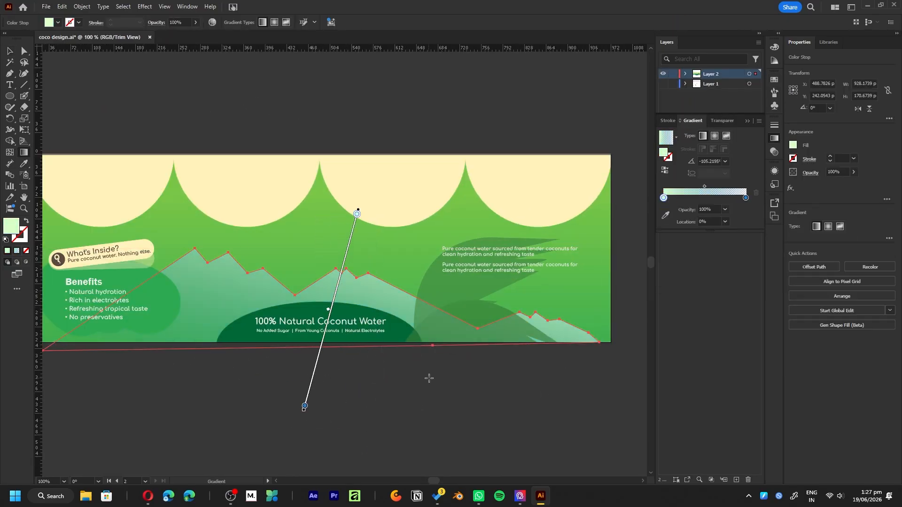
key("v")
left_click(429, 378)
- Delete the dark palm silhouette and shift the two description paragraphs closer to the label's right edge
scroll(429, 377, "down", 1, "alt")
scroll(480, 290, "up", 1, "alt")
left_click(480, 290)
key("Delete")
scroll(483, 214, "up", 2, "alt")
left_click(500, 217)
left_click_drag(480, 290, 519, 243)
left_click(470, 245, "shift")
scroll(463, 243, "down", 2, "alt")
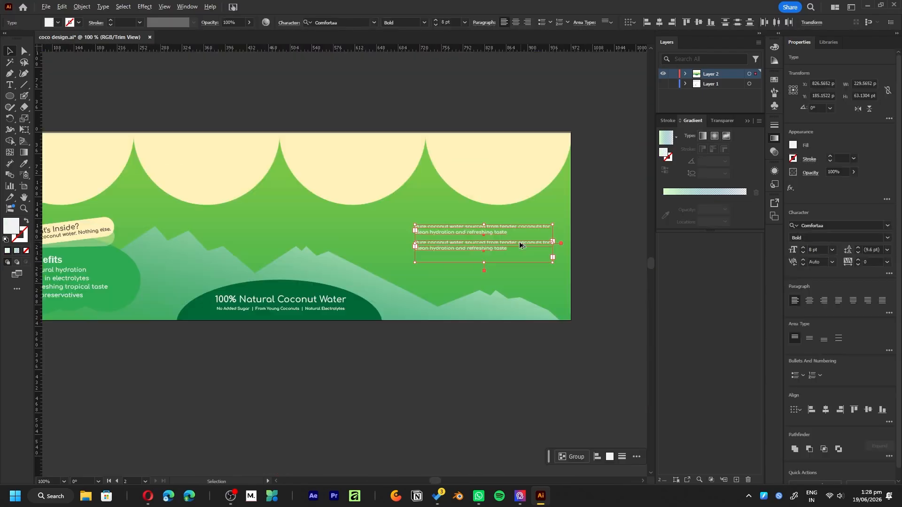
left_click(591, 217)
scroll(596, 289, "down", 1, "alt")
scroll(560, 248, "up", 3, "alt")
left_click(517, 254)
scroll(502, 237, "down", 4, "alt")
left_click(531, 310)
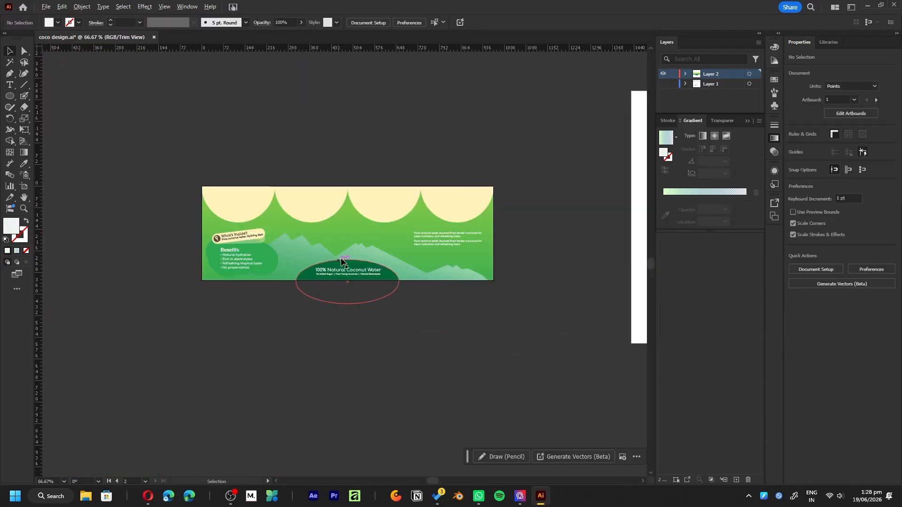
- Apply a Gaussian Blur to the dark green ellipse behind the tagline
scroll(345, 270, "up", 3, "alt")
left_click(440, 306)
scroll(439, 305, "down", 1, "alt")
scroll(419, 338, "up", 1, "alt")
left_click(145, 7)
left_click(270, 162)
left_click_drag(571, 224, 588, 223)
left_click(595, 249)
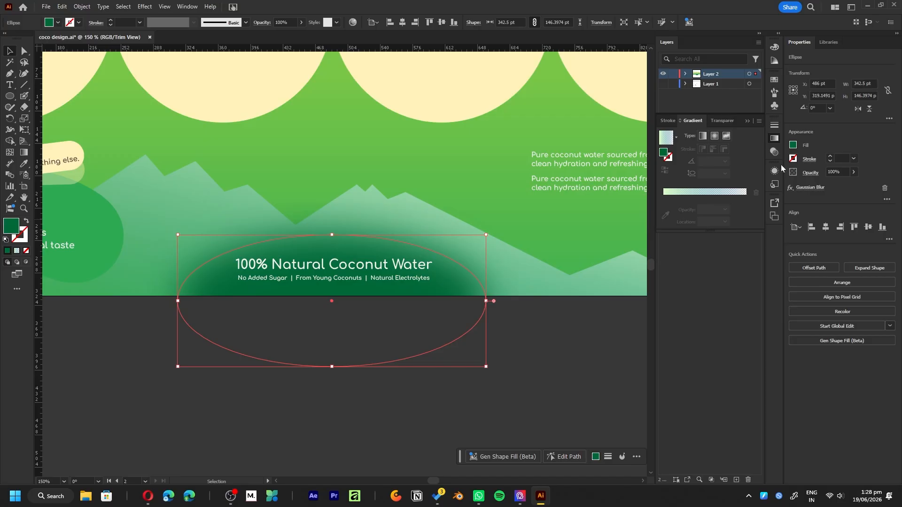
- Recolour the blurred ellipse behind the tagline with a lighter green
double_click(793, 145)
left_click(625, 314)
left_click(757, 266)
left_click(439, 437)
scroll(438, 437, "down", 1, "alt")
- Duplicate the mountain range, reflect the copy, and position it to layer overlapping peaks across the label
left_click(414, 274)
left_click_drag(414, 272, 577, 291, "alt")
right_click(436, 281)
left_click_drag(577, 292, 400, 265)
mouse_move(466, 426)
left_click(559, 377)
left_click(455, 306)
left_click(301, 376)
left_click_drag(67, 370, 297, 363)
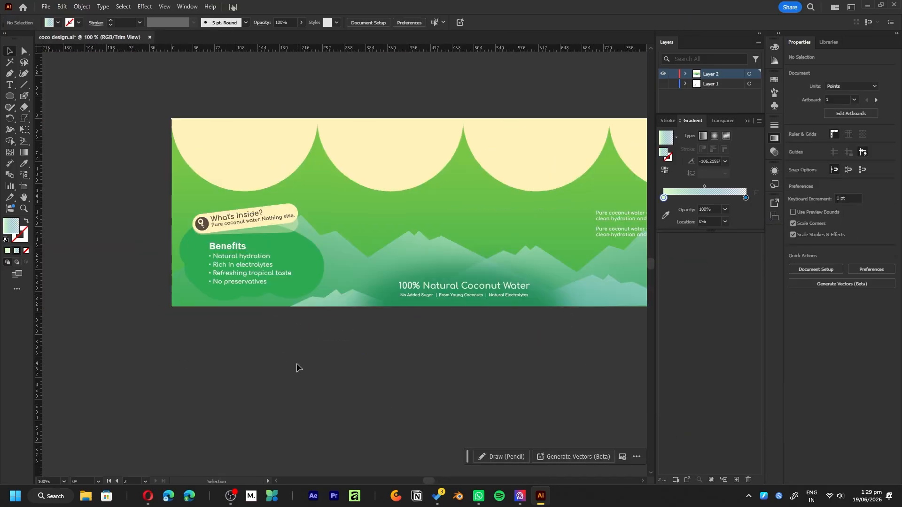
- Apply a Multiply drop shadow to the cream scallops with 75% opacity, 0 pt X offset, 7 pt Y offset and 10 pt blur
scroll(375, 182, "up", 1, "alt")
left_click(376, 181)
left_click_drag(475, 181, 434, 185)
left_click(145, 6)
left_click(275, 114)
left_click_drag(636, 217, 610, 217)
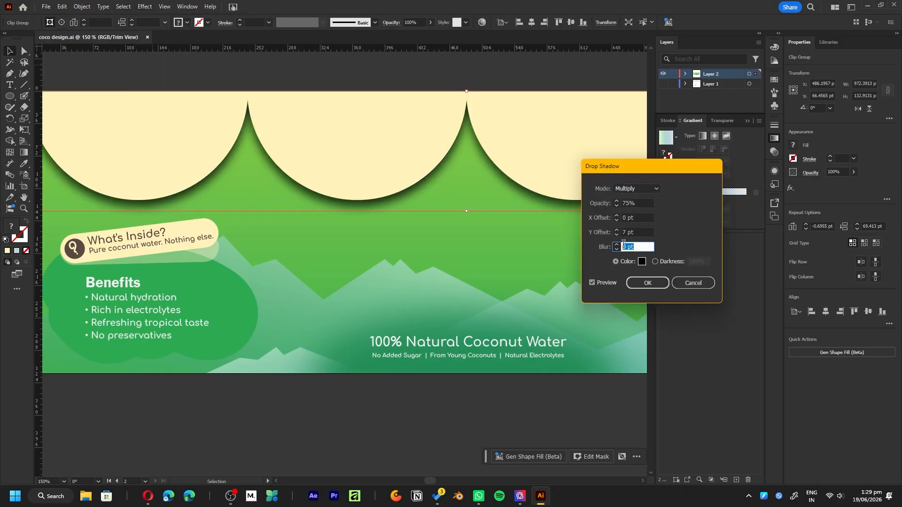
scroll(631, 203, "down", 20)
left_click(648, 283)
- Reduce the opacity of the Multiply drop shadow on the cream scallops
scroll(564, 188, "up", 1, "alt")
left_click_drag(463, 233, 463, 173)
key("ctrl+z")
left_click(810, 187)
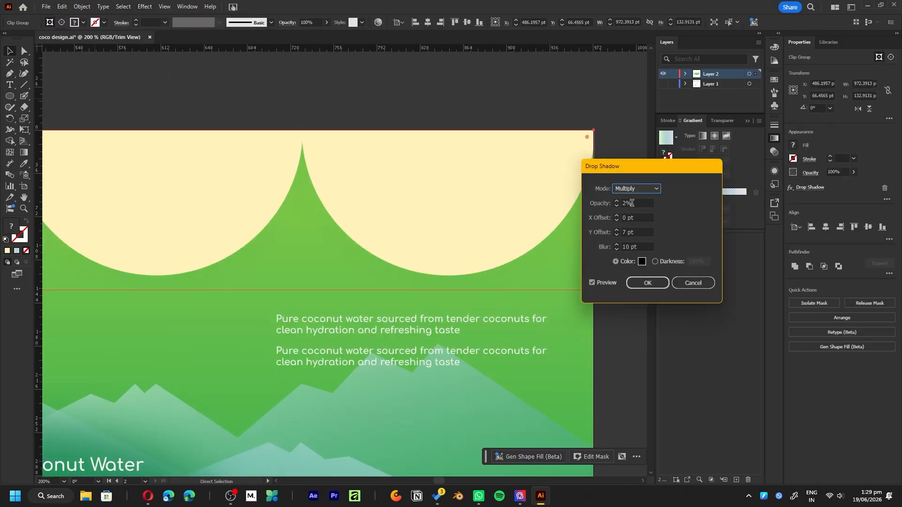
left_click(648, 283)
- Recolour the rounded banner behind the "What's Inside?" text with a bright yellow
scroll(548, 188, "down", 3, "alt")
scroll(240, 241, "up", 4, "alt")
double_click(11, 226)
left_click_drag(602, 248, 654, 258)
left_click(757, 265)
scroll(299, 177, "down", 4, "alt")
left_click(357, 326)
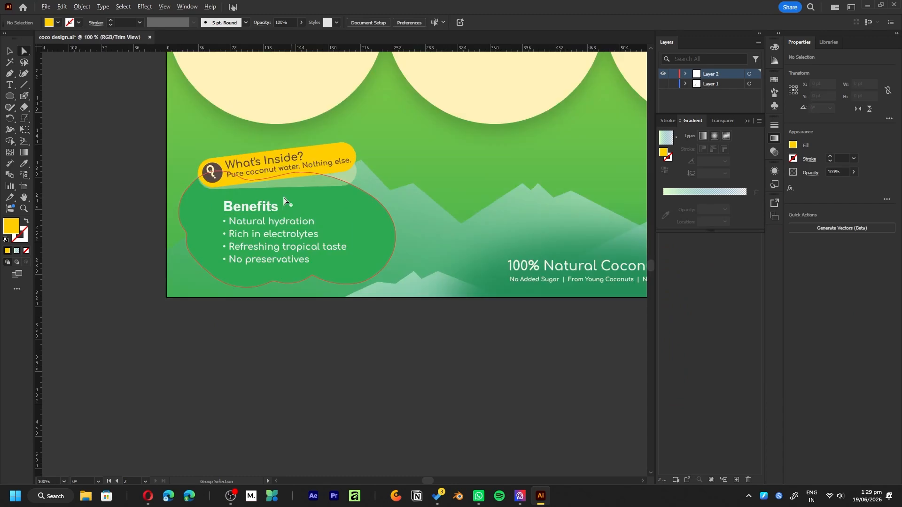
- Recolour the icon and lettering on the yellow "What's Inside?" banner with a darker brown
scroll(285, 186, "up", 7, "alt")
double_click(11, 226)
left_click(635, 331)
left_click(756, 265)
double_click(90, 210)
double_click(11, 226)
left_click(757, 265)
- Give the blob behind the Benefits list a linear green gradient whose end stop is the deeper green #2c9a4a
scroll(176, 249, "down", 6, "alt")
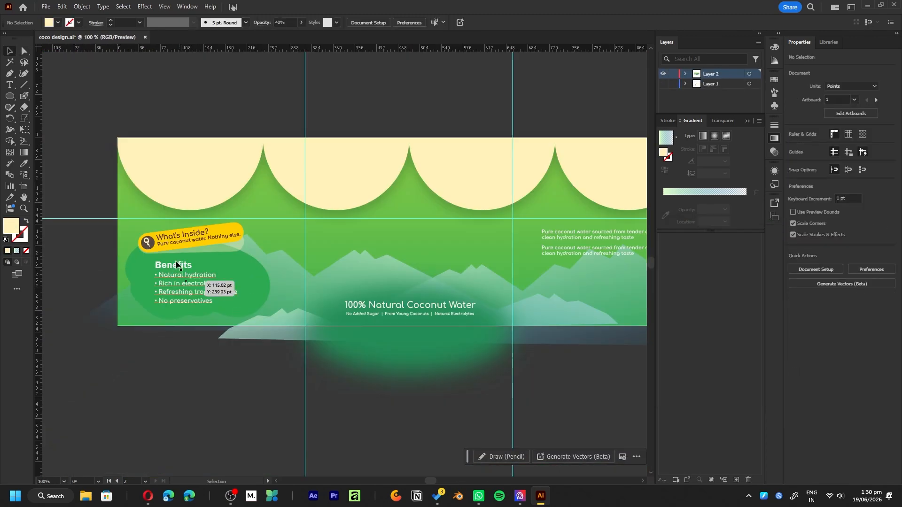
scroll(142, 236, "up", 4, "alt")
left_click(223, 242)
scroll(223, 242, "down", 4, "alt")
key("a")
left_click(150, 291)
scroll(247, 276, "up", 2, "alt")
left_click(377, 296)
double_click(744, 209)
left_click_drag(699, 261, 698, 261)
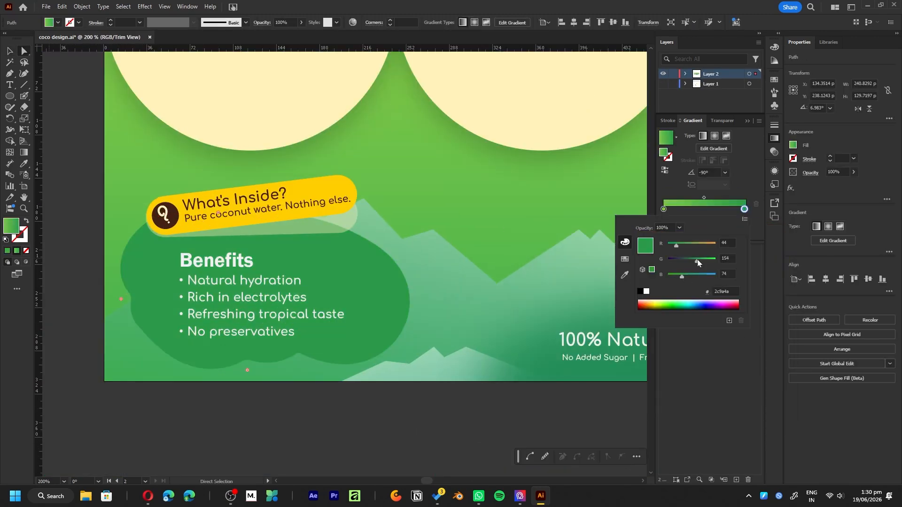
- Draw a circle about 236 pt across centred on the label above the tagline and shrink it slightly
scroll(587, 429, "down", 2, "alt")
left_click(370, 167)
scroll(371, 187, "down", 1)
left_click_drag(371, 252, 376, 260)
key("l")
left_click_drag(308, 251, 379, 322, "alt+shift")
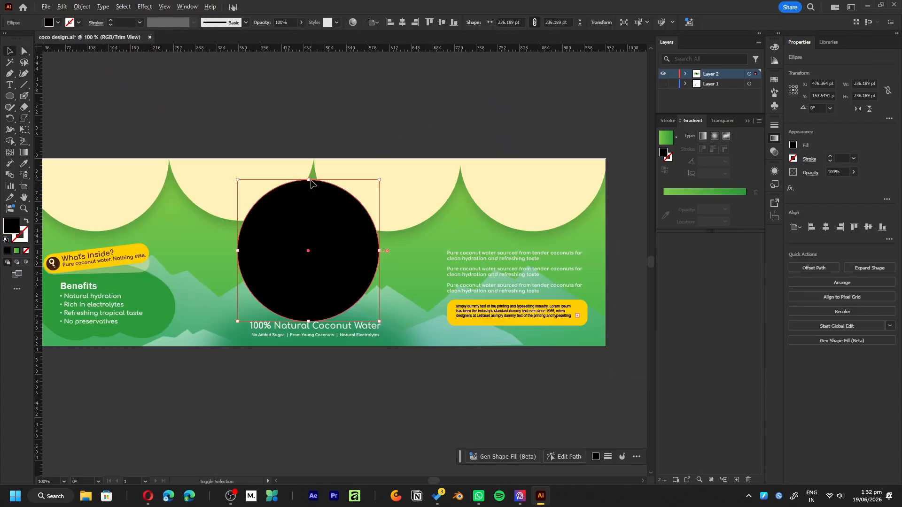
left_click_drag(310, 179, 310, 190, "alt+shift")
- Fill the central circle with a soft yellow based on the banner's colour
scroll(298, 263, "up", 2, "alt")
scroll(340, 261, "down", 1, "alt")
key("i")
left_click(132, 223)
double_click(11, 226)
left_click(588, 272)
left_click(757, 265)
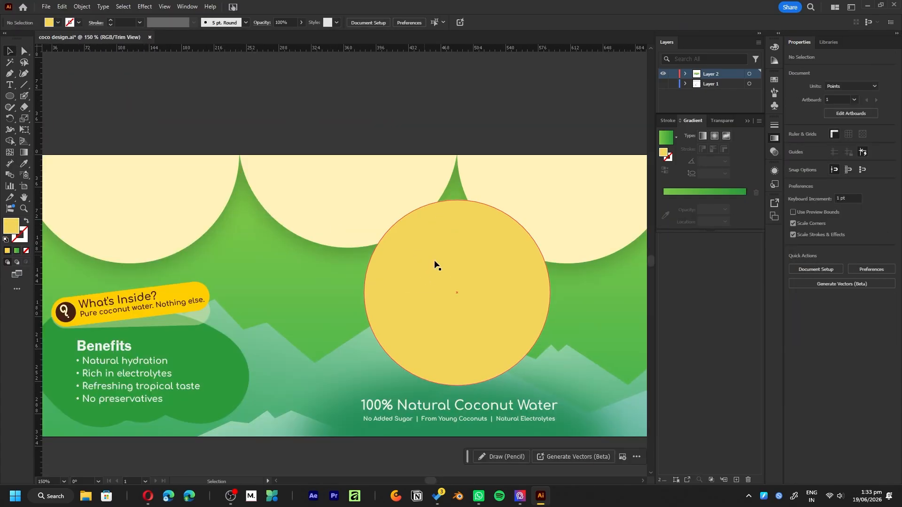
- Apply a Gaussian Blur to the yellow circle to make a soft sun glow, and save the file
left_click(401, 263)
left_click(145, 6)
mouse_move(188, 164)
left_click(267, 163)
left_click(450, 272)
left_click(503, 107)
scroll(373, 197, "down", 2, "alt")
scroll(631, 249, "up", 1, "alt")
scroll(631, 253, "down", 1, "alt")
key("ctrl+s")
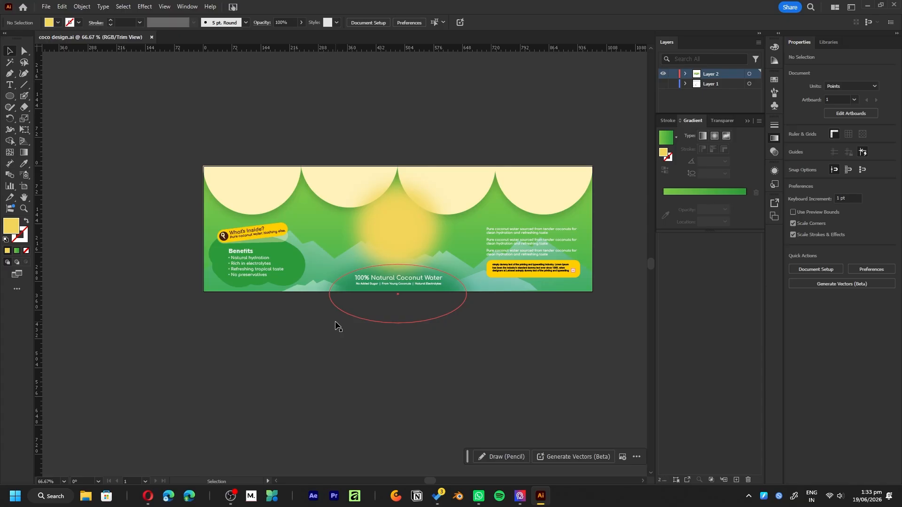
- Draw a closed wave shape with curling crests across the lower part of the label with the Pen tool
scroll(452, 237, "up", 1, "alt")
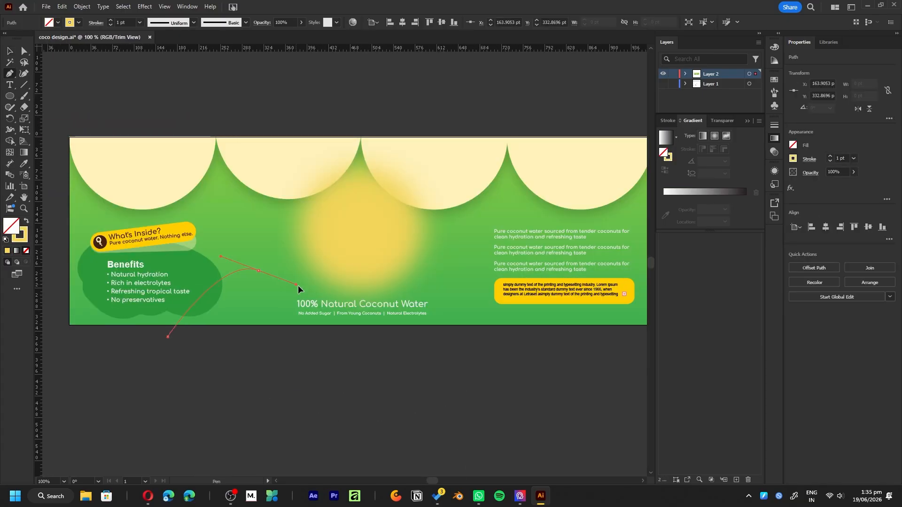
mouse_move(437, 273)
left_mouse_down()
mouse_move(454, 241)
mouse_move(421, 234)
left_mouse_up()
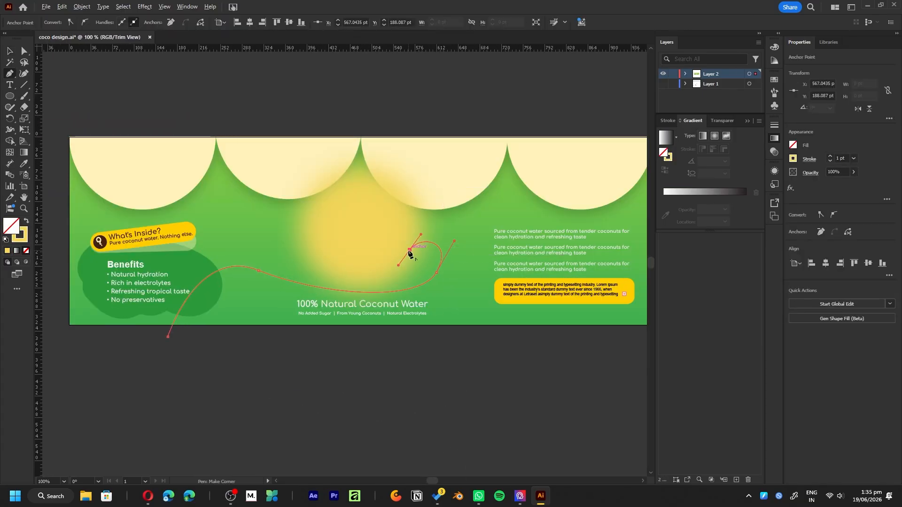
key("ctrl+z")
left_click(530, 366)
left_click(179, 358)
left_click(168, 337)
- Fill the wave with a linear gradient running from white to a fully transparent bright green, without a stroke
key("v")
key("g")
left_click_drag(396, 370, 371, 199)
left_click(17, 234)
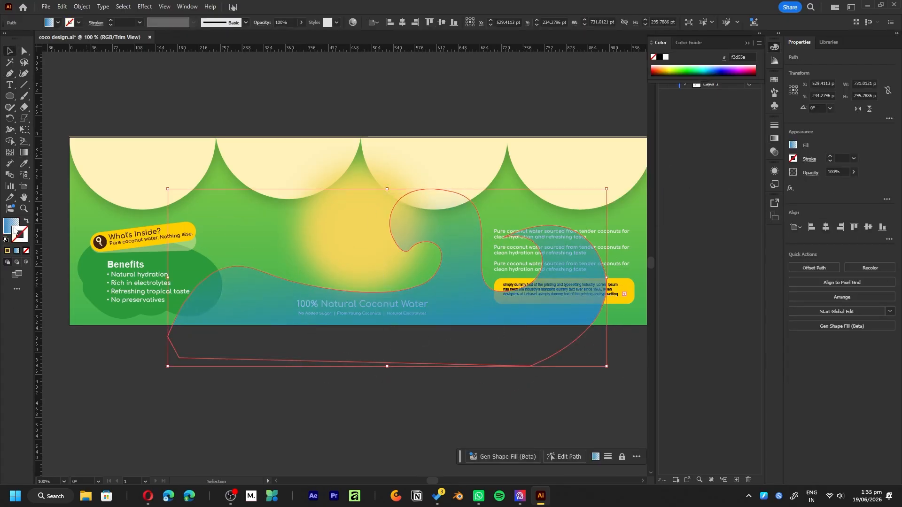
key("x")
double_click(664, 209)
left_click_drag(675, 246, 718, 245)
left_click_drag(692, 261, 718, 261)
left_click_drag(705, 277, 687, 275)
double_click(745, 209)
- Scale the wave down to about 543 by 220 pt and position it across the label's lower half
left_click_drag(471, 310, 493, 320)
scroll(447, 270, "up", 1, "alt")
left_click_drag(376, 178, 376, 207)
scroll(493, 263, "up", 2, "alt")
- Draw a small closed droplet shape inside the wave's central curl with the Pen tool
key("a")
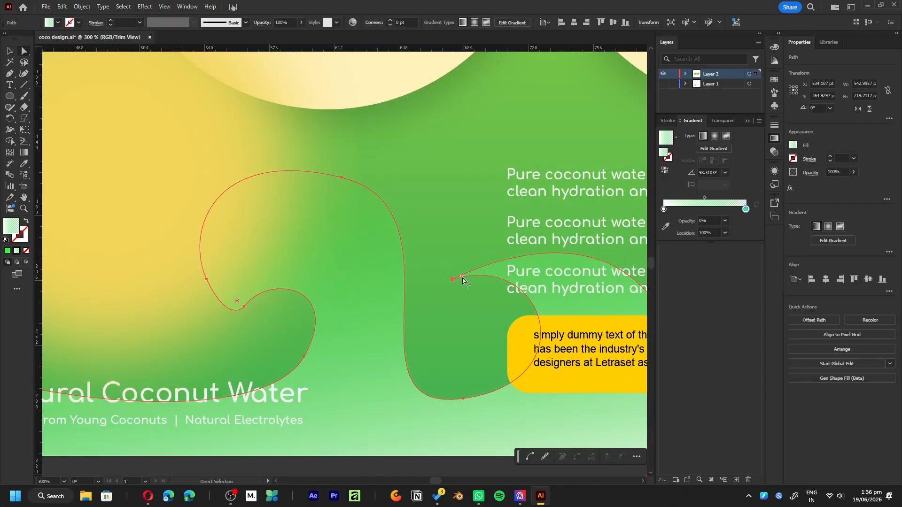
left_click(287, 285)
left_click(315, 324)
key("p")
left_click_drag(346, 312, 341, 358)
left_click(281, 322)
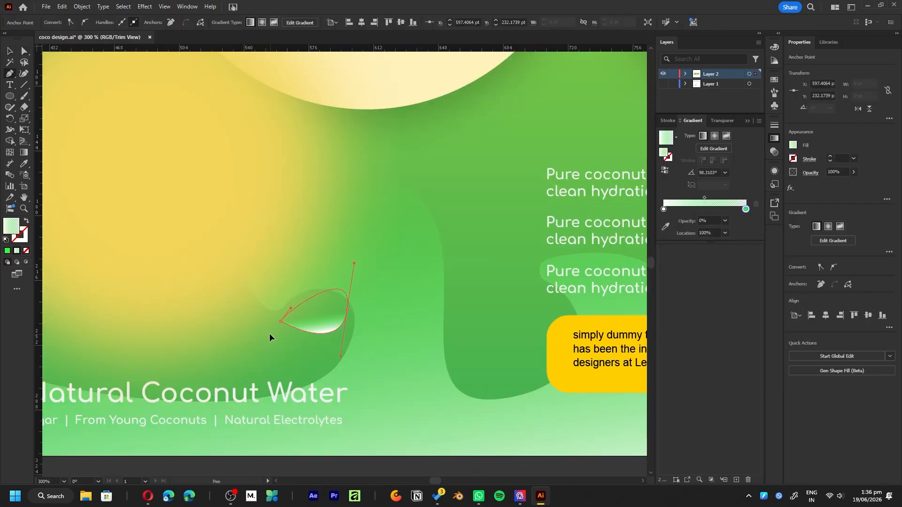
- Sample the wave's gradient onto the small curl shape, redirect it, and group the two shapes
key("i")
left_click(264, 263)
left_click(390, 312)
key("g")
left_click_drag(307, 419, 301, 317)
key("a")
key("v")
scroll(280, 330, "down", 3, "alt")
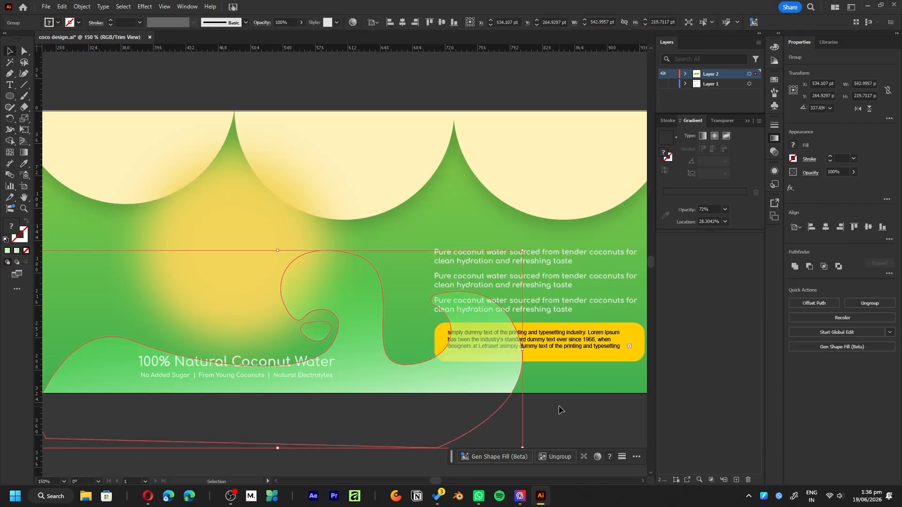
- Add another curved shape with the Pen tool inside the wave group, extending it towards the Benefits blob
scroll(216, 348, "up", 1, "alt")
double_click(215, 348)
key("p")
left_click_drag(194, 292, 248, 266)
left_click_drag(146, 243, 94, 244)
key("v")
double_click(275, 416)
- Move the wave group behind the text and blob, just in front of the green background
scroll(199, 351, "down", 1, "alt")
left_click(267, 339)
key("ctrl+shift+bracketleft")
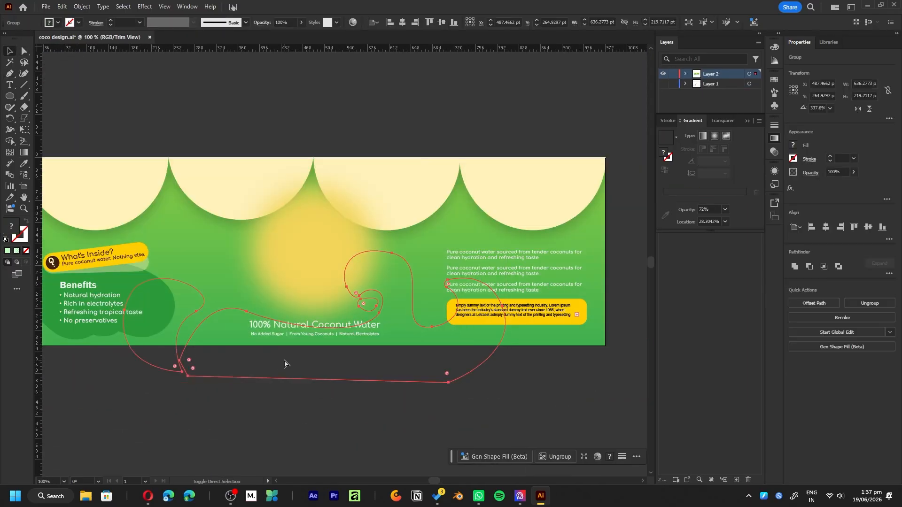
key("ctrl+bracketright")
left_click(320, 396)
- Duplicate the wave group, then rotate and position the copies to spread swirls across the label's background
left_click_drag(425, 328, 424, 319)
left_click_drag(544, 399, 546, 400, "alt")
left_click_drag(517, 329, 419, 204)
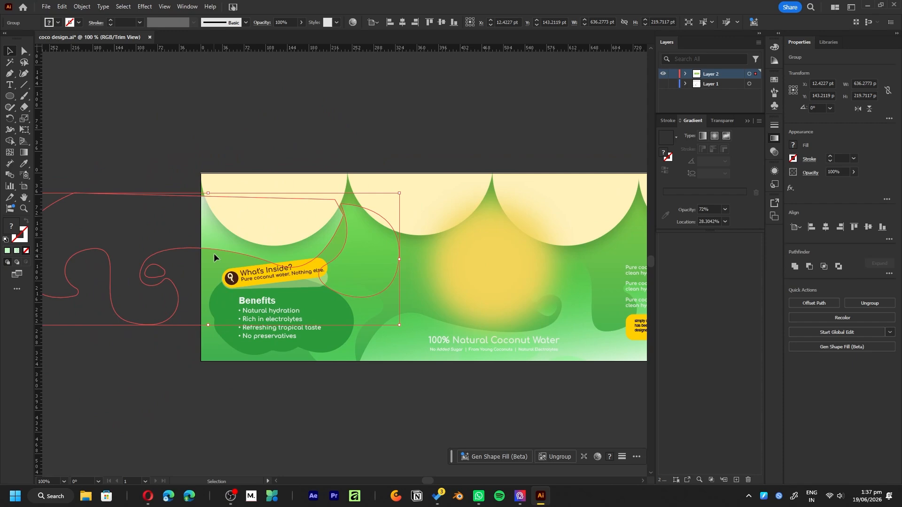
left_click_drag(213, 252, 356, 199)
mouse_move(343, 269)
left_mouse_down()
mouse_move(360, 232)
mouse_move(349, 263)
left_mouse_up()
left_click_drag(388, 301, 469, 298)
scroll(425, 390, "down", 2, "alt")
left_click(514, 190)
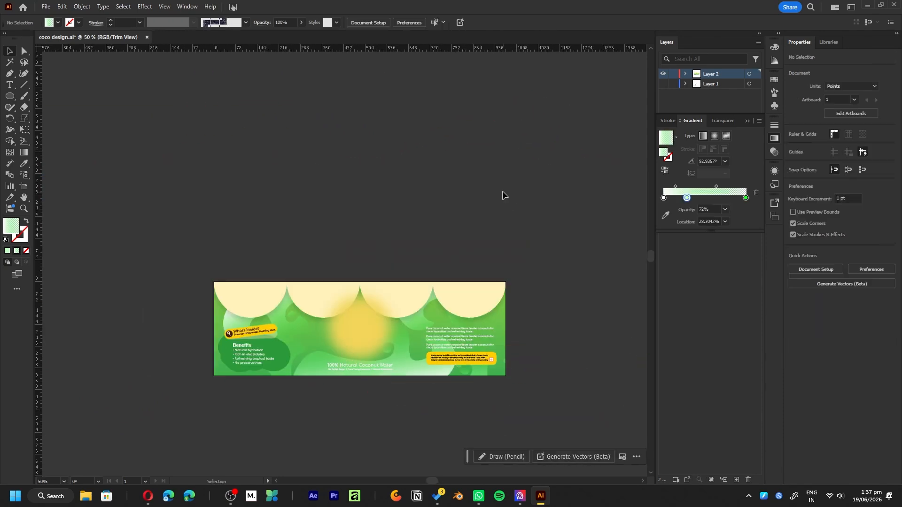
- Recolour the "100% Natural Coconut Water" tagline and its subline with a dark teal
scroll(360, 373, "up", 4, "alt")
left_click(343, 362)
double_click(11, 226)
left_click(653, 344)
left_click(757, 266)
scroll(376, 291, "down", 1, "alt")
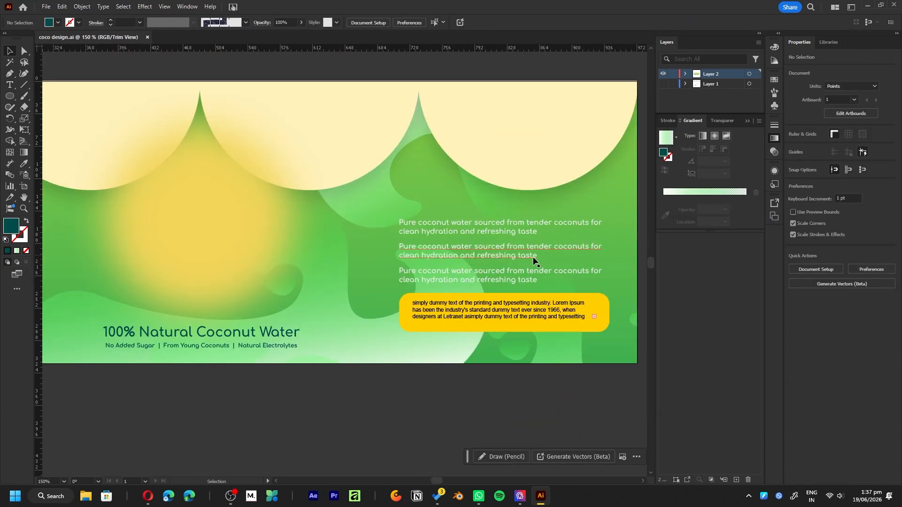
- Recolour the coconut water description paragraphs above the yellow text box with a dark teal green
left_click(575, 253)
left_click(774, 80)
left_click(677, 105)
double_click(11, 226)
key("ctrl+v")
left_click(757, 265)
scroll(472, 311, "down", 2, "alt")
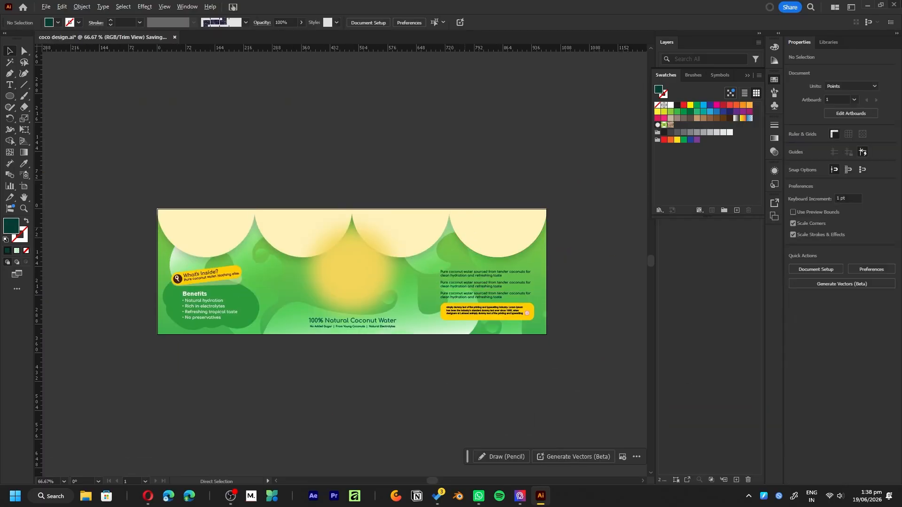
- Add the text "NEW" on the second cream scallop, enlarge it to about 32 pt and tilt it upwards
scroll(301, 242, "up", 3, "alt")
key("t")
left_click(269, 199)
type("THe")
key("ctrl+a")
type("NEW")
left_click(10, 51)
left_click_drag(285, 200, 358, 285, "shift")
left_click_drag(363, 240, 369, 219)
left_click_drag(313, 214, 311, 232)
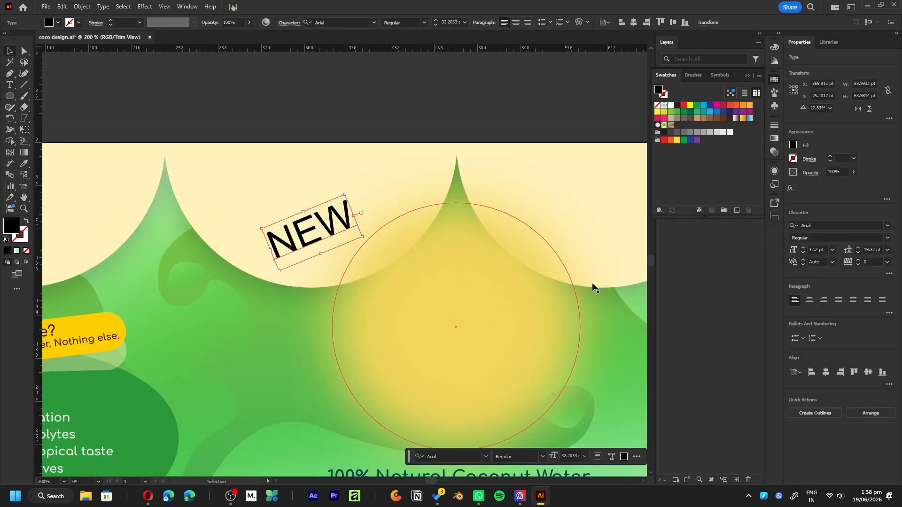
- Set the "NEW" text in a heavy condensed typeface and convert it to outlines
left_click(888, 226)
scroll(832, 410, "down", 10)
scroll(823, 329, "up", 3)
left_click(820, 300)
key("ctrl+shift+o")
scroll(349, 245, "up", 2, "alt")
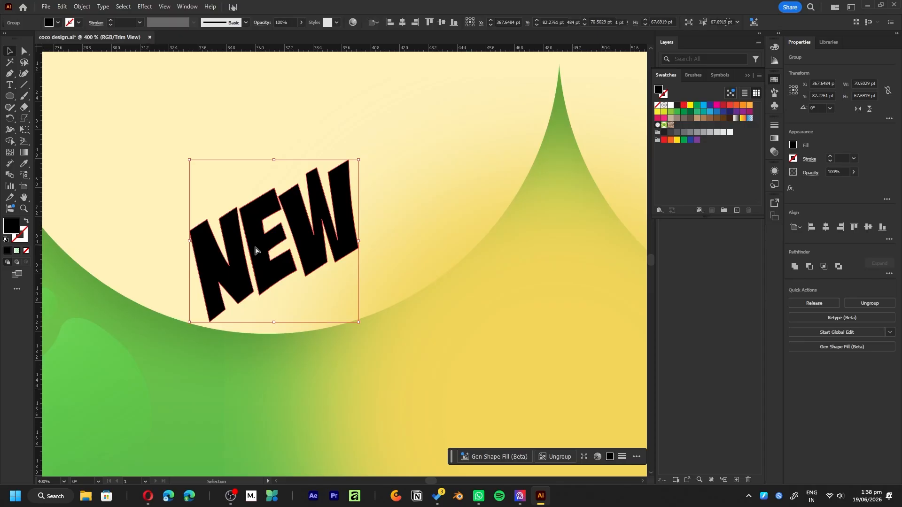
- Round the corners of the "NEW" letter outlines and select the whole lettering group
key("a")
scroll(211, 247, "up", 3, "alt")
left_click_drag(196, 186, 190, 209)
left_click(246, 436)
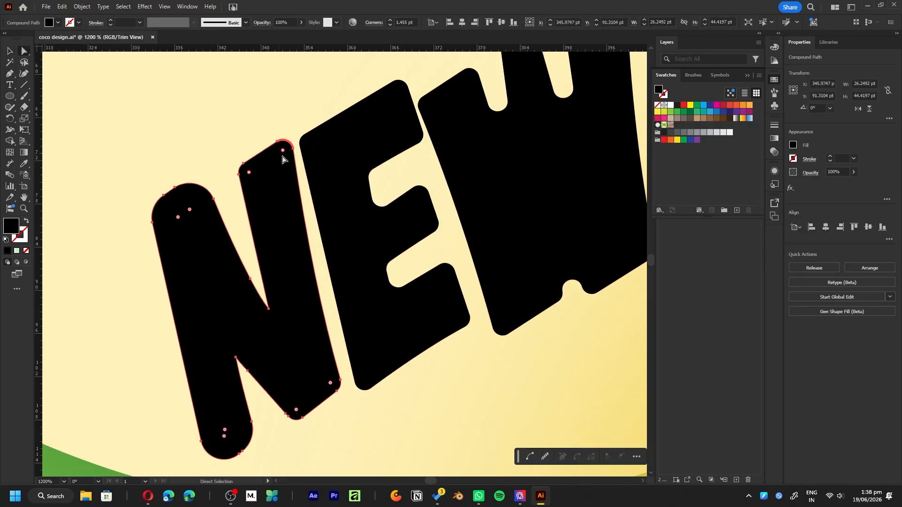
scroll(207, 188, "down", 2, "alt")
left_click(351, 161)
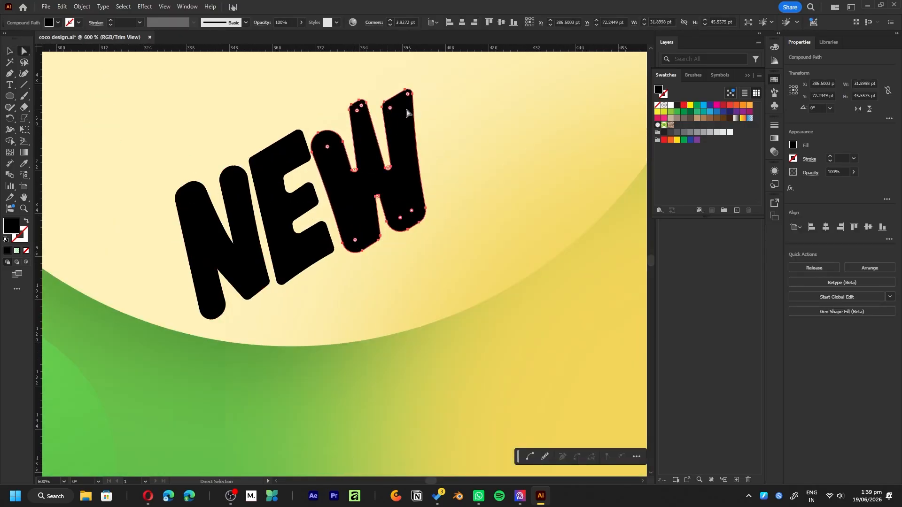
left_click_drag(407, 94, 407, 110)
scroll(416, 171, "down", 7, "alt")
left_click(499, 127)
scroll(454, 149, "up", 4, "alt")
key("v")
left_click(332, 224)
key("shift+b")
mouse_move(264, 278)
left_mouse_down()
mouse_move(364, 220)
mouse_move(312, 212)
mouse_move(402, 226)
left_mouse_up()
key("ctrl+z")
left_click_drag(274, 270, 346, 208)
key("bracketleft")
key("bracketleft")
key("bracketleft")
left_click_drag(273, 186, 381, 277)
key("ctrl+z")
key("ctrl+z")
- Fill the "NEW" lettering with a dark green swatch
key("v")
scroll(326, 224, "up", 1, "alt")
left_click(665, 114)
left_click(690, 112)
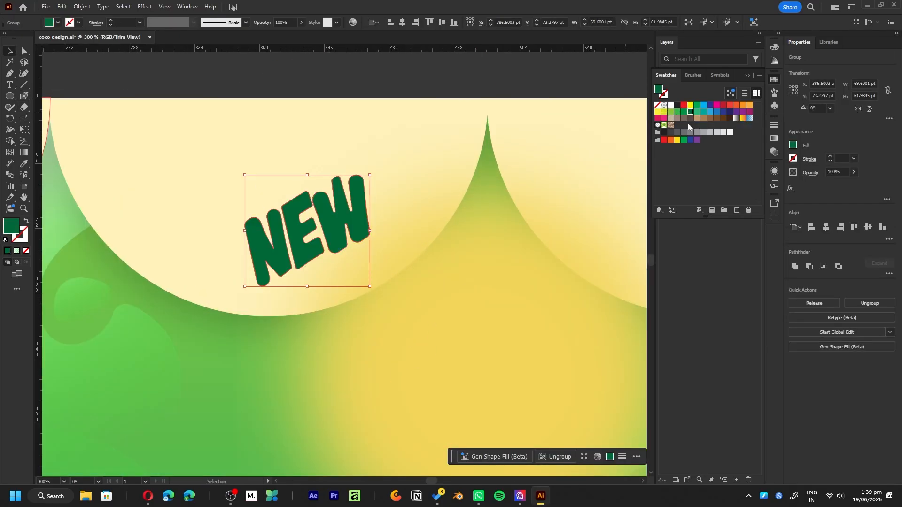
- Sample the label's green gradient onto the "NEW" lettering and run the gradient vertically through the letters
key("i")
left_click(544, 421)
scroll(177, 326, "down", 5, "alt")
left_click(167, 325)
scroll(179, 330, "up", 5, "alt")
key("g")
left_click_drag(325, 152, 320, 248)
key("v")
scroll(347, 216, "down", 3, "alt")
left_click(342, 242)
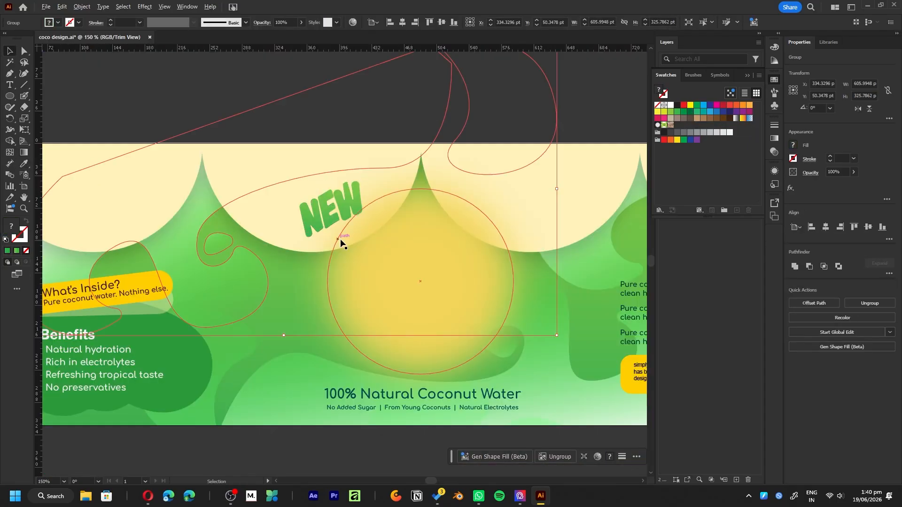
- Add a near-black fill behind the "NEW" group's contents and apply an Offset Path effect to it
left_click(325, 203)
scroll(324, 202, "up", 5, "alt")
left_click(774, 171)
left_click(672, 266)
left_click(684, 266)
mouse_move(705, 82)
left_click(799, 83)
left_click(813, 149)
- Apply a Transform effect to the near-black fill with about 111% horizontal scale and a 1 pt horizontal move
left_click(685, 304)
mouse_move(714, 111)
left_click(798, 142)
left_click_drag(433, 137, 437, 137)
left_click_drag(433, 189, 435, 194)
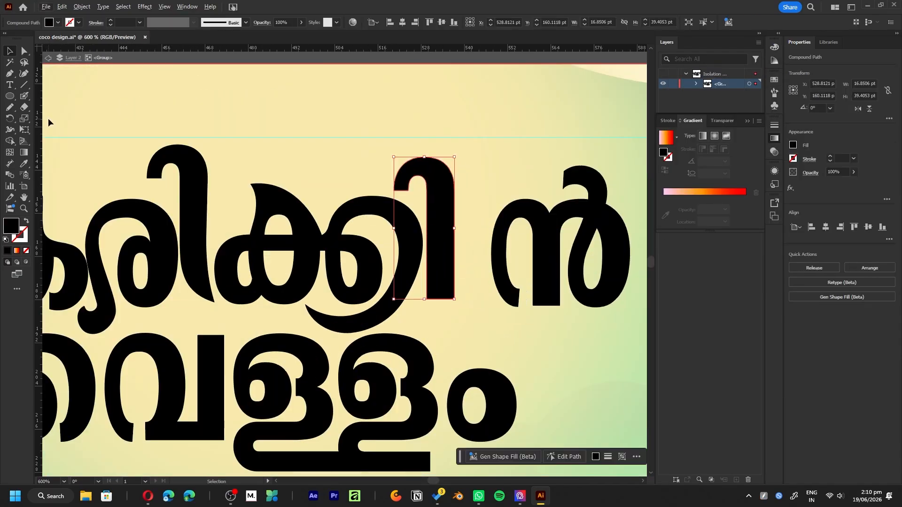
- Reshape the letter outlines in the second row of the Malayalam title with the Pencil tool
mouse_move(458, 235)
left_mouse_down("alt")
mouse_move(425, 236)
mouse_move(448, 231)
left_mouse_up("alt")
left_click_drag(553, 249, 528, 248)
left_click_drag(527, 247, 457, 246)
scroll(460, 285, "up", 2, "alt")
mouse_move(362, 217)
left_mouse_down()
mouse_move(361, 397)
mouse_move(353, 407)
left_mouse_up()
key("ctrl+z")
left_click_drag(284, 337, 286, 334)
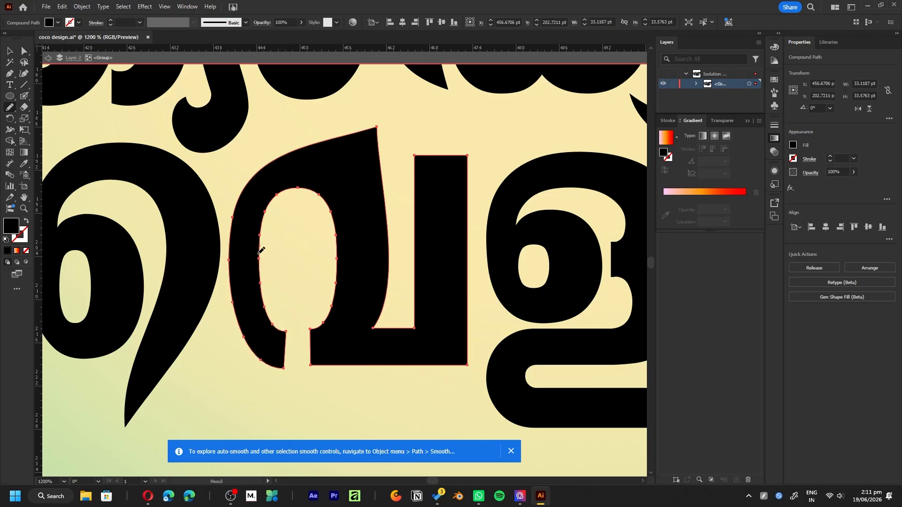
- Erase a leaf-like cutout in the upper part of the round dot ending the title's second row
scroll(299, 330, "right", 1, "shift")
scroll(332, 293, "down", 2, "alt")
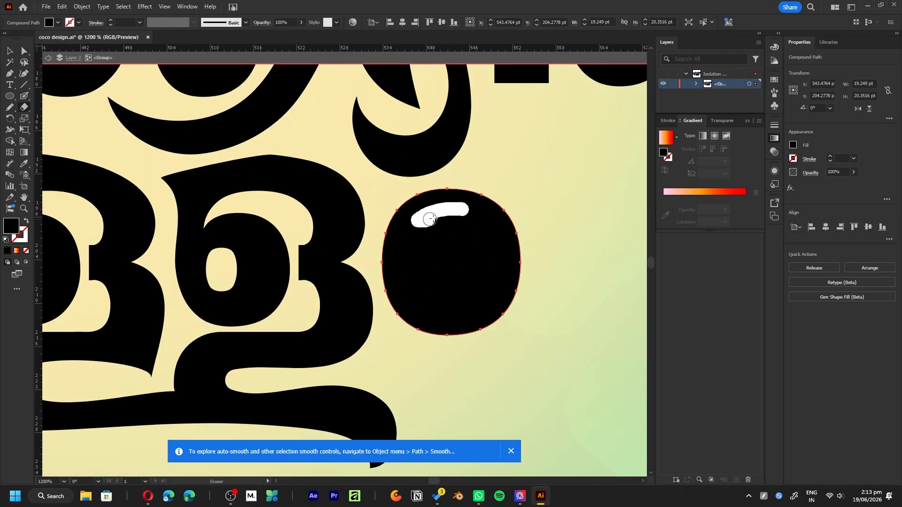
left_click_drag(440, 201, 460, 225)
key("v")
scroll(473, 257, "down", 2, "alt")
left_click(556, 232)
scroll(470, 253, "down", 3, "alt")
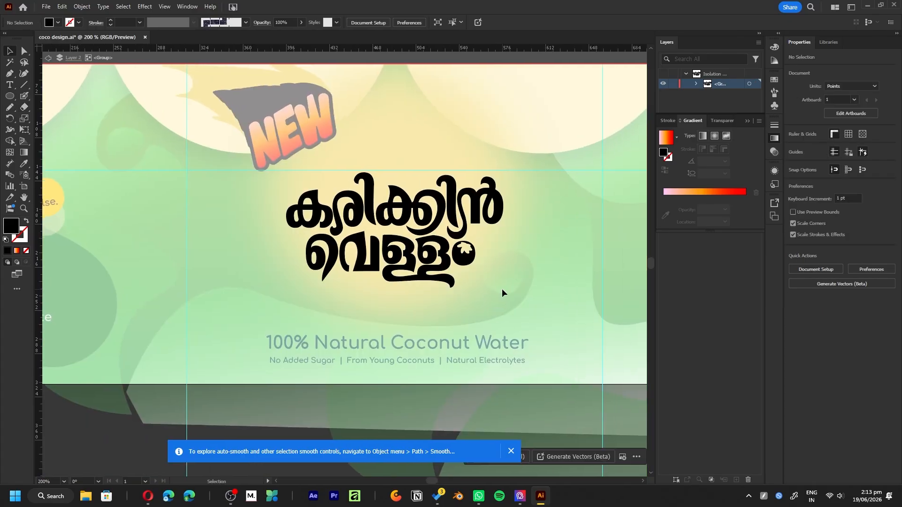
- Refine the leaf-like cutout in the title's round dot by editing its anchor points and using the Pen tool
scroll(459, 256, "up", 6, "alt")
key("a")
left_click(380, 228)
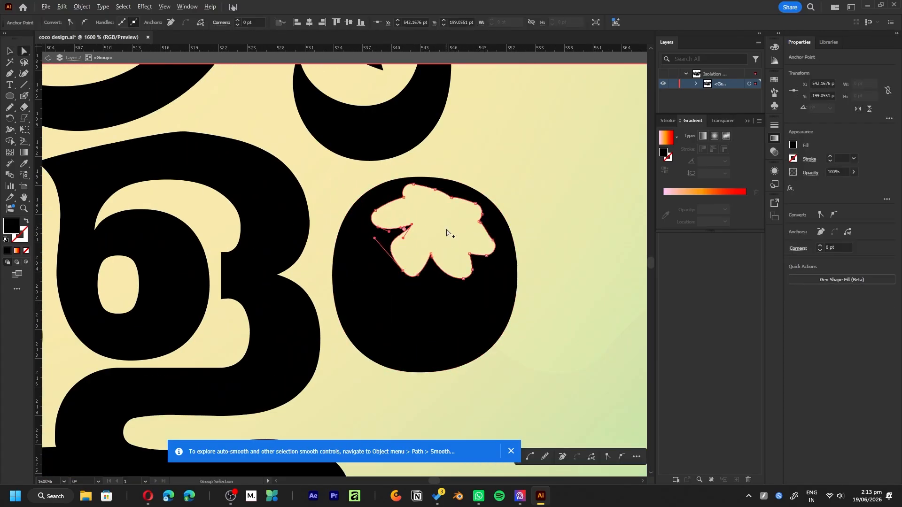
scroll(441, 202, "up", 1, "alt")
key("p")
left_click(429, 215)
left_click_drag(466, 240, 510, 231)
left_click(466, 240)
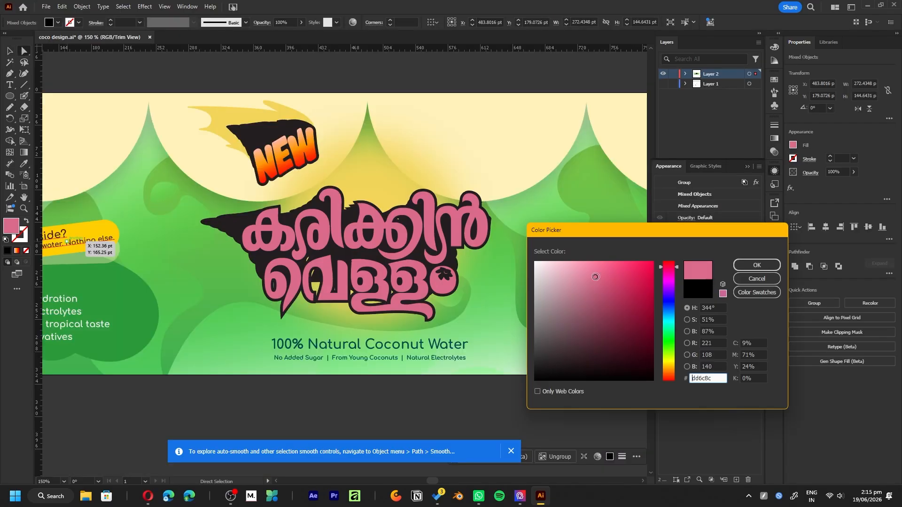
left_click_drag(618, 276, 588, 244)
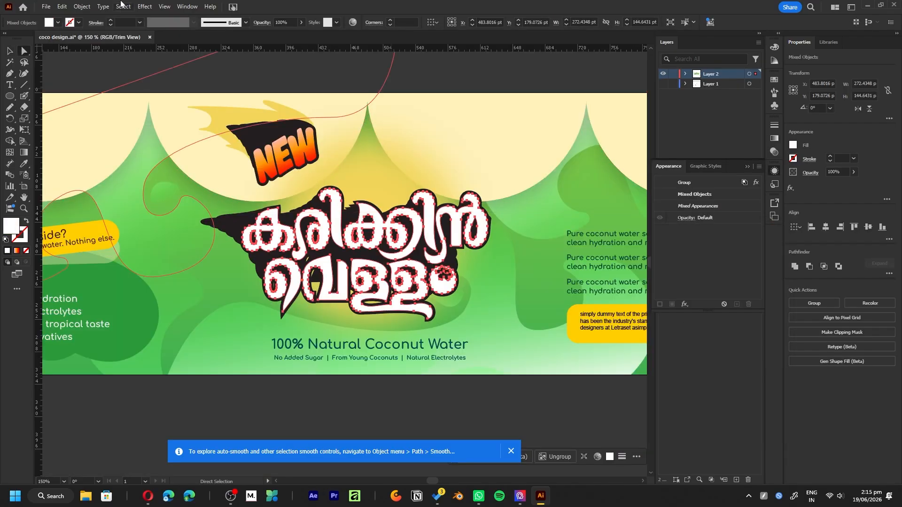
- Enlarge the blurred yellow sun circle behind the Malayalam title to about 266 pt in diameter
scroll(343, 226, "down", 4, "alt")
scroll(343, 226, "up", 4, "alt")
left_click_drag(451, 118, 487, 102)
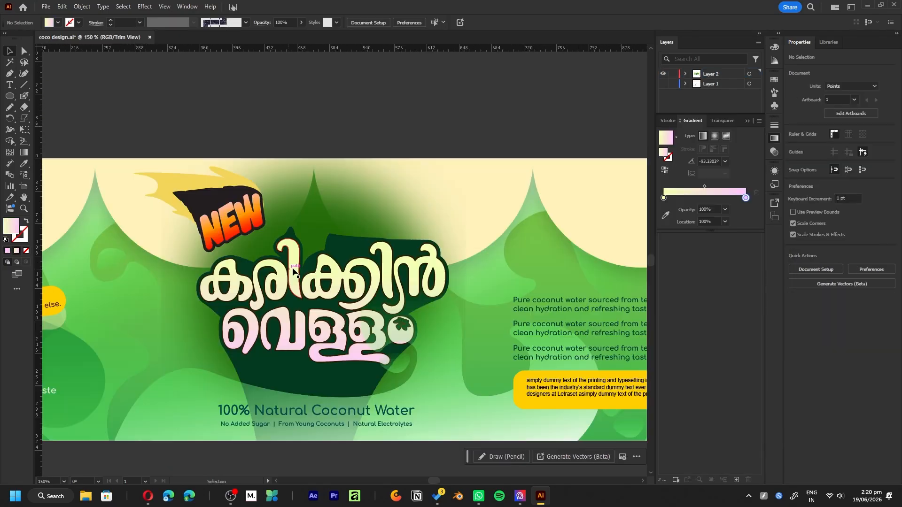
left_click(293, 271)
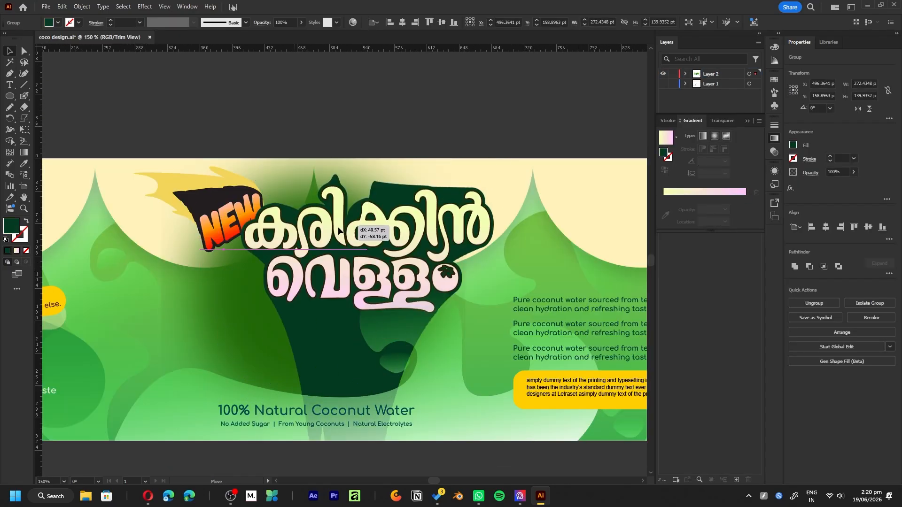
- Apply a Gaussian Blur effect to the white rectangle at the "100% Natural Coconut Water" tagline
left_click(775, 171)
left_click(689, 219)
left_click(145, 6)
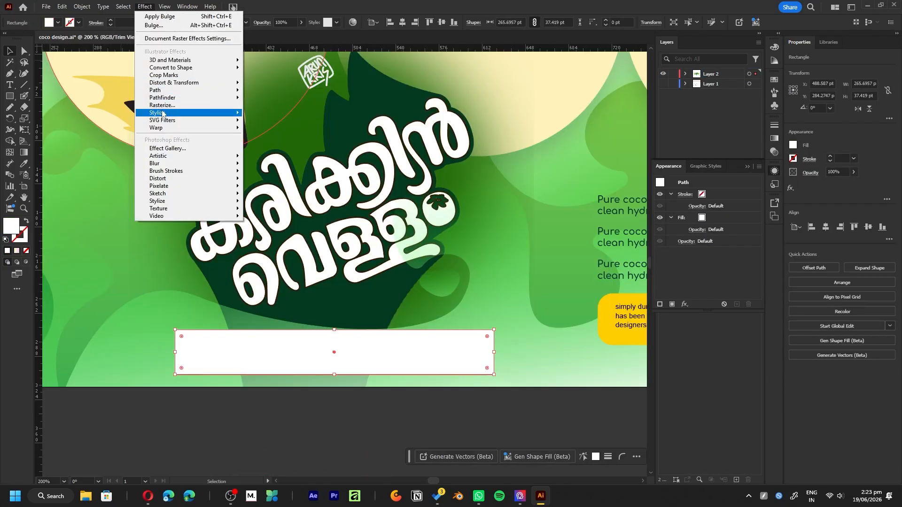
mouse_move(188, 162)
left_click(272, 162)
left_click(579, 242)
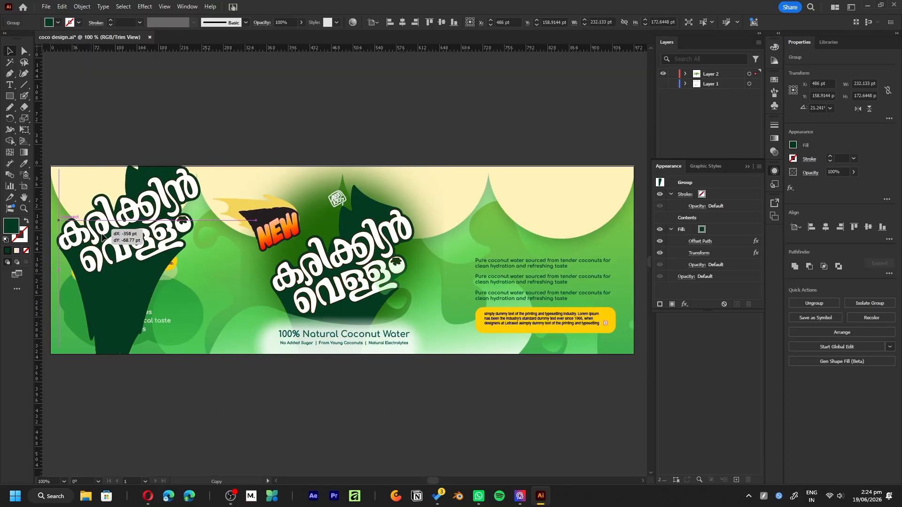
- Hide the dark green backing fill of the small title copy on the first scallop and shrink it to about 57 pt wide
scroll(258, 282, "up", 5, "alt")
left_click(727, 257)
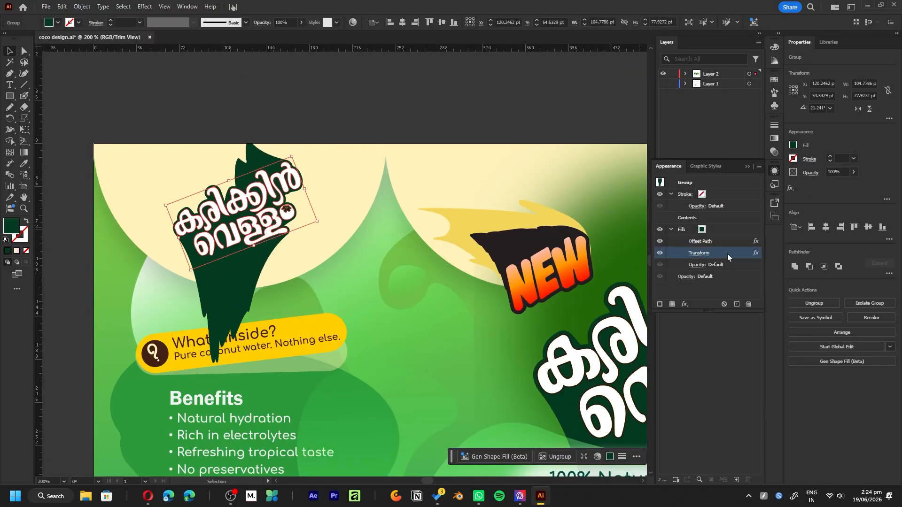
left_click(661, 229)
left_click_drag(317, 221, 283, 217, "alt+shift")
left_click_drag(267, 213, 258, 225)
scroll(239, 216, "up", 5, "alt")
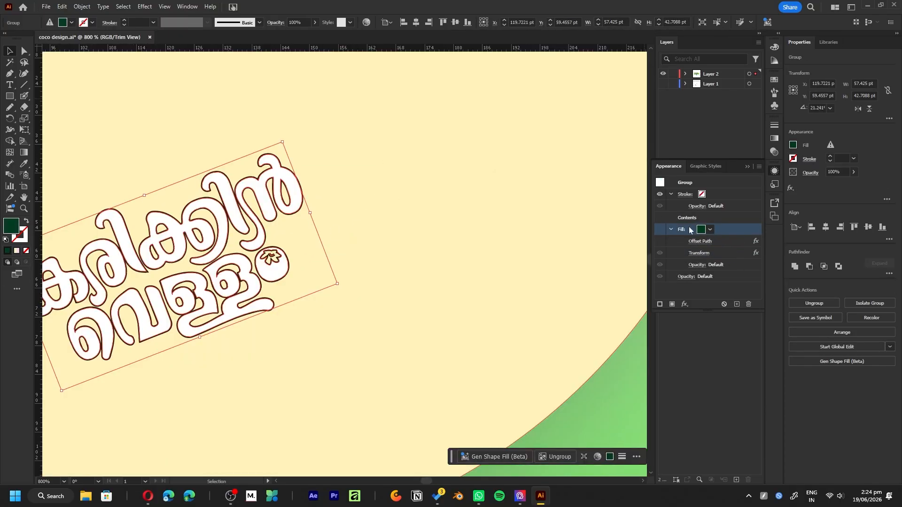
key("F6")
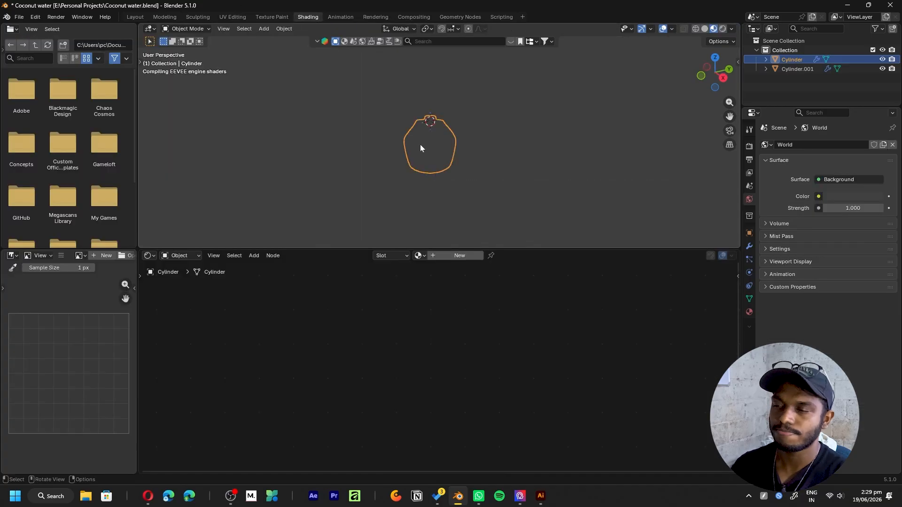
- In Blender, set the material preview's world opacity to 0 so the bottle sits on a plain background
scroll(437, 164, "up", 4)
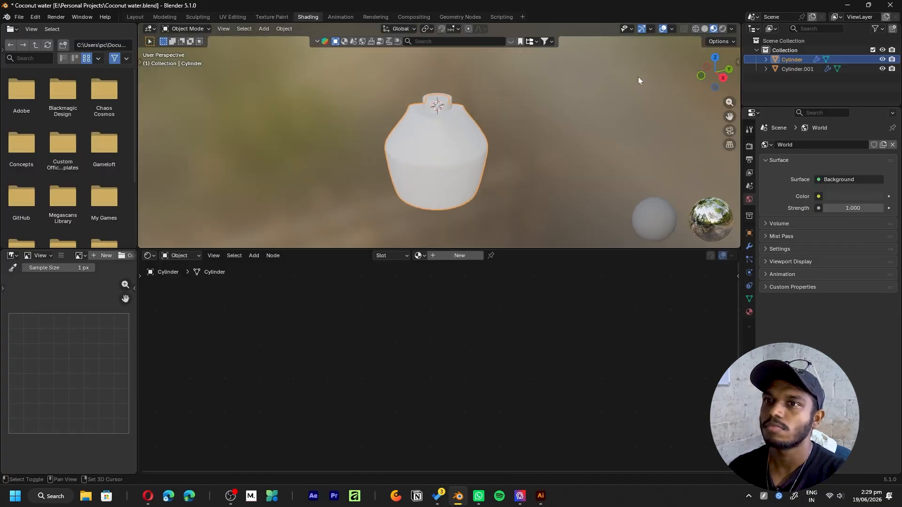
left_click(731, 30)
left_click_drag(724, 153, 668, 154)
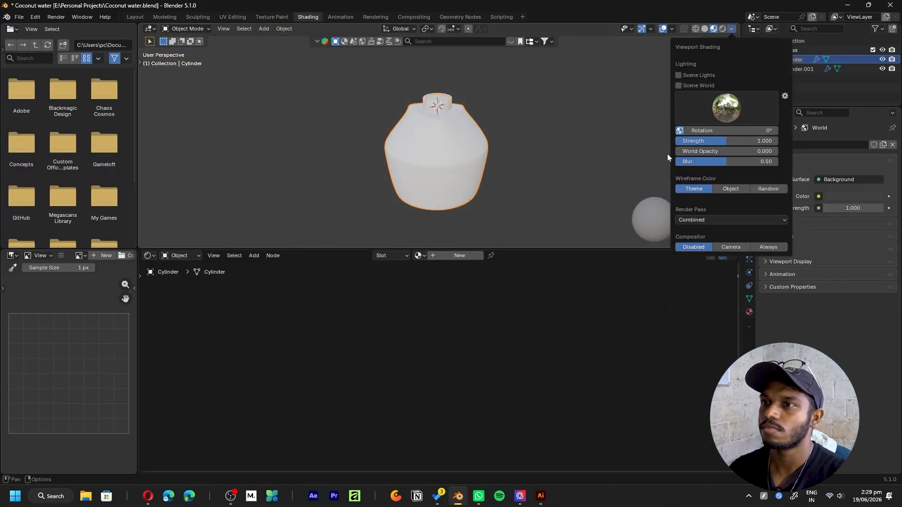
mouse_move(587, 162)
middle_mouse_down()
mouse_move(522, 174)
mouse_move(412, 137)
middle_mouse_up()
middle_click_drag(379, 164, 464, 184)
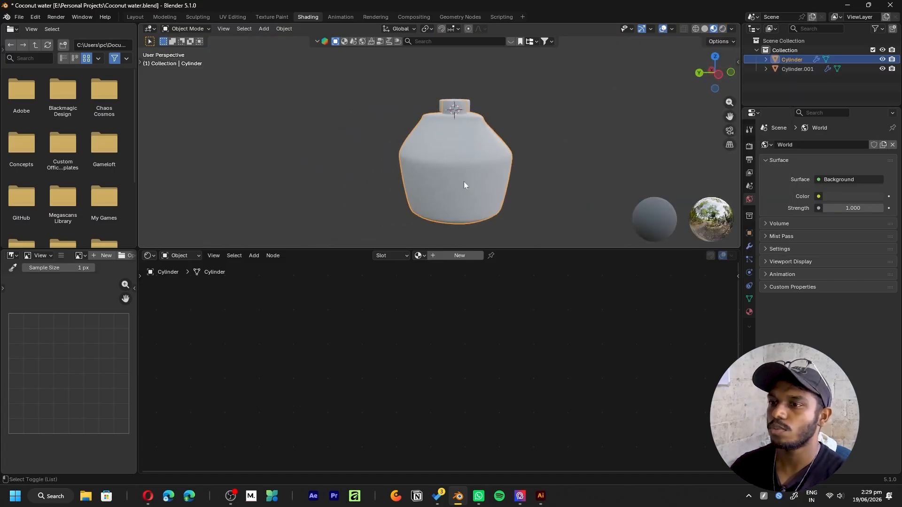
- Create a new material for the bottle and add an image texture with mapping nodes to its base color
left_click(457, 258)
key("ctrl+t")
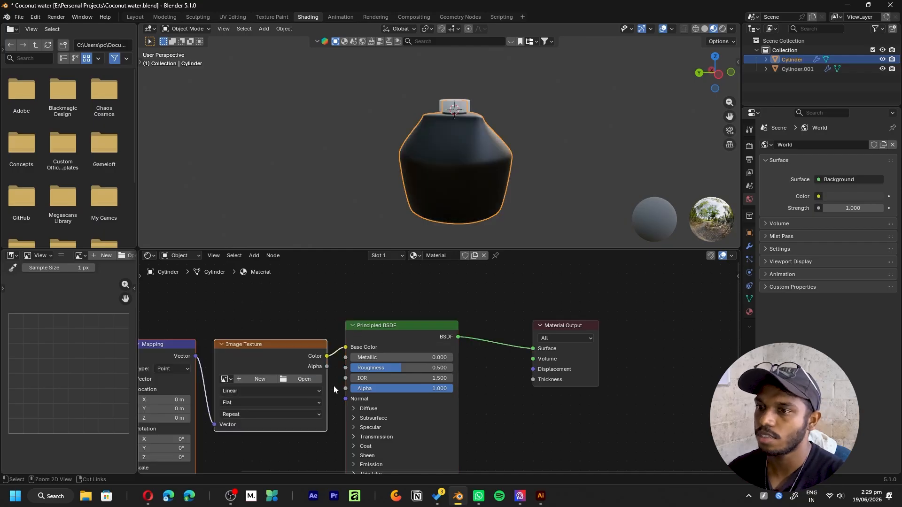
key("Home")
- Load coco design label-01.png into the image texture and inspect it on the bottle
left_click(522, 328)
left_click(394, 275)
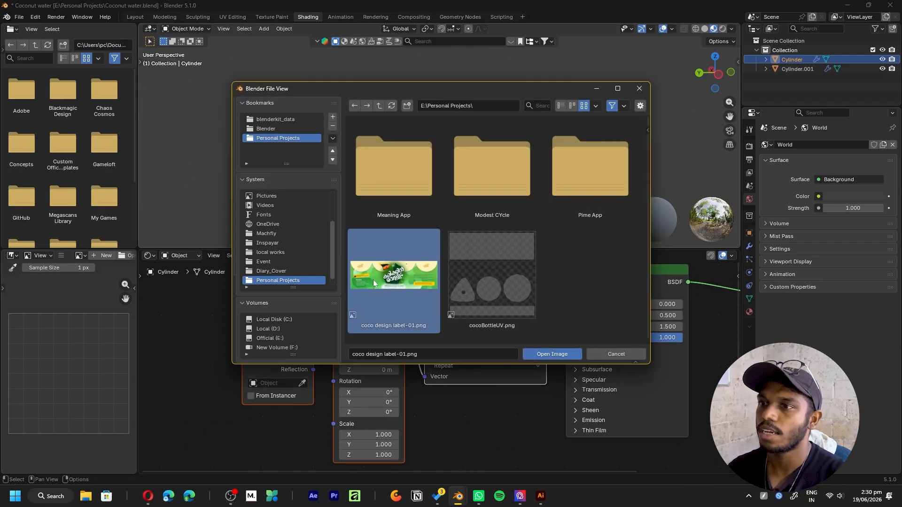
left_click(552, 354)
scroll(483, 169, "down", 2)
middle_click_drag(503, 202, 393, 158, "shift")
scroll(492, 154, "down", 2)
scroll(498, 153, "up", 3)
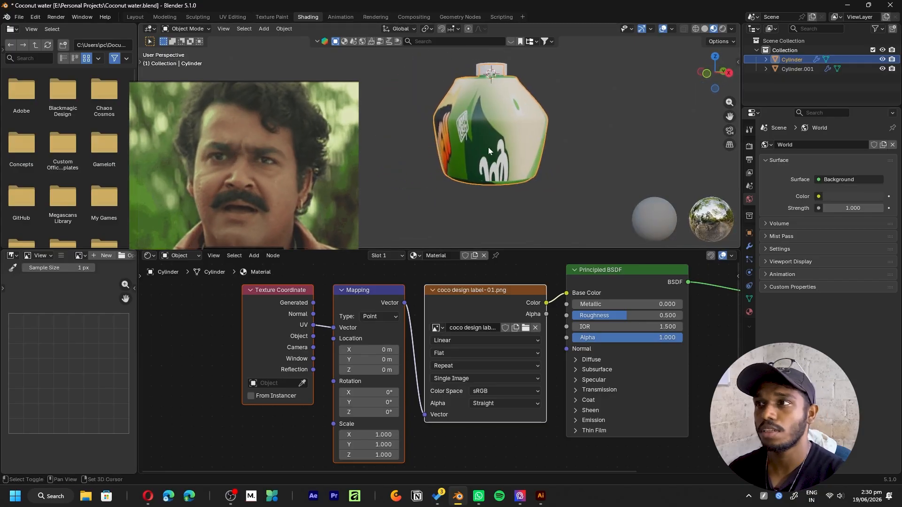
middle_click_drag(489, 147, 431, 143, "shift")
- Open the UV layout full screen and move the bottle's top and bottom UV islands below the label image
left_click(232, 16)
scroll(270, 228, "down", 5)
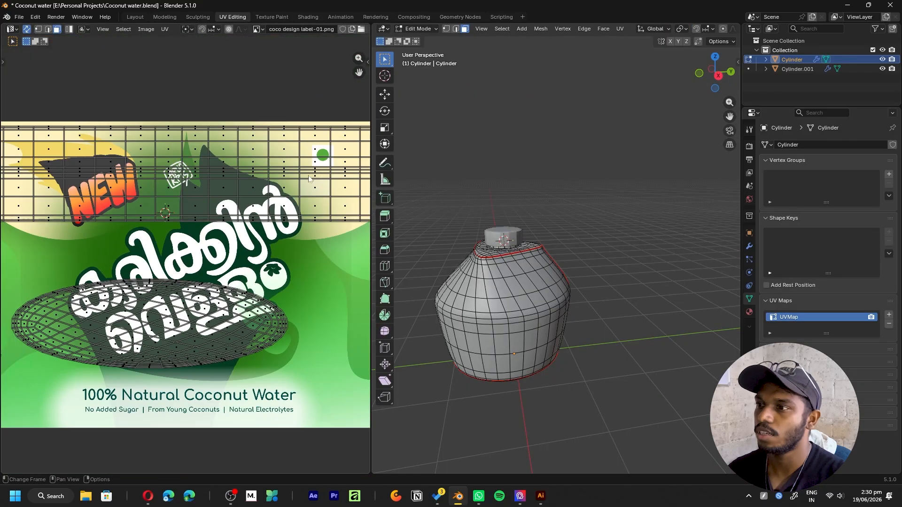
key("ctrl+space")
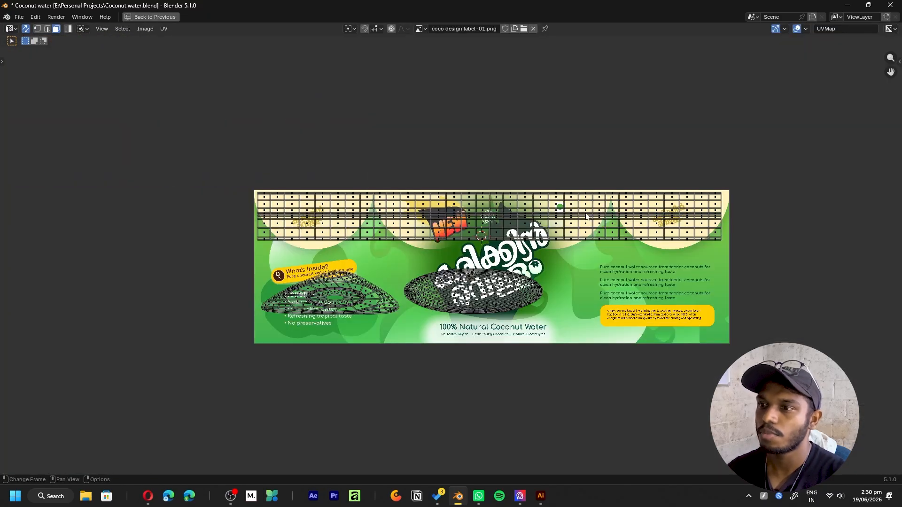
key("ctrl+l")
left_click_drag(752, 388, 279, 286)
key("ctrl+l")
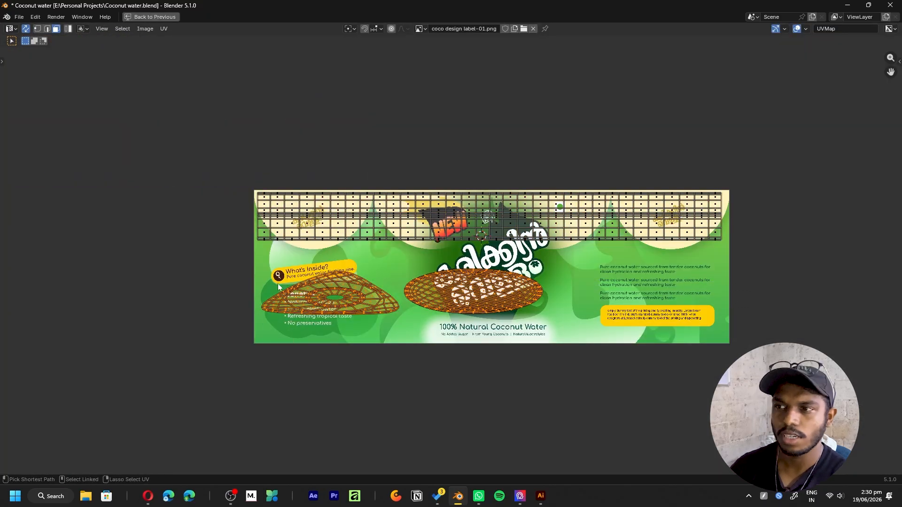
left_click_drag(417, 281, 451, 413)
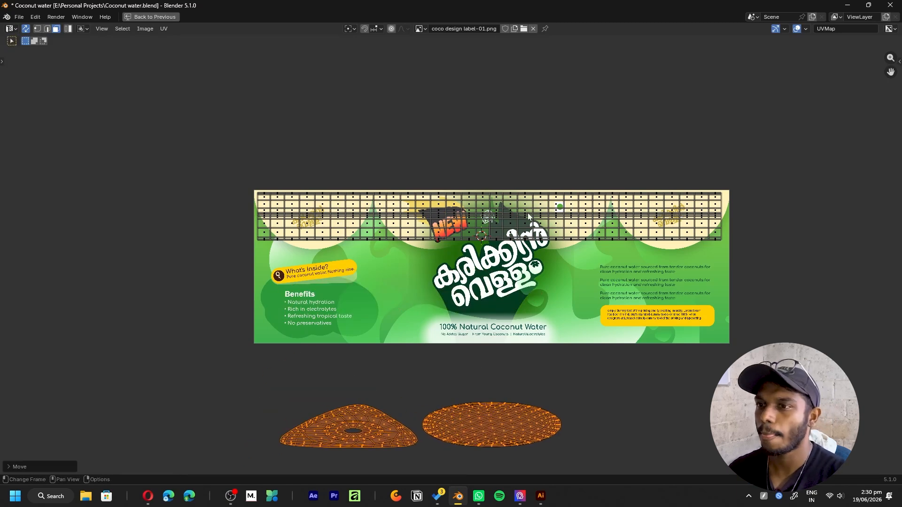
- Select the long body UV strip, scale it up slightly and line it up with the label image's upper edge
left_click(507, 204)
key("ctrl+l")
middle_click_drag(572, 269, 522, 256)
key("s")
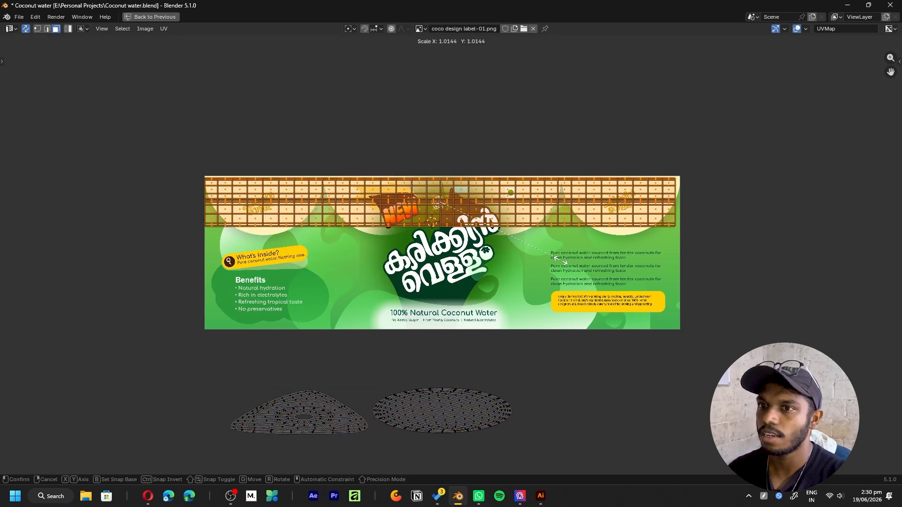
left_click(558, 258)
key("g")
left_click(568, 249)
- Stretch the body UV strip vertically and move it down along Y onto the label image
key("s")
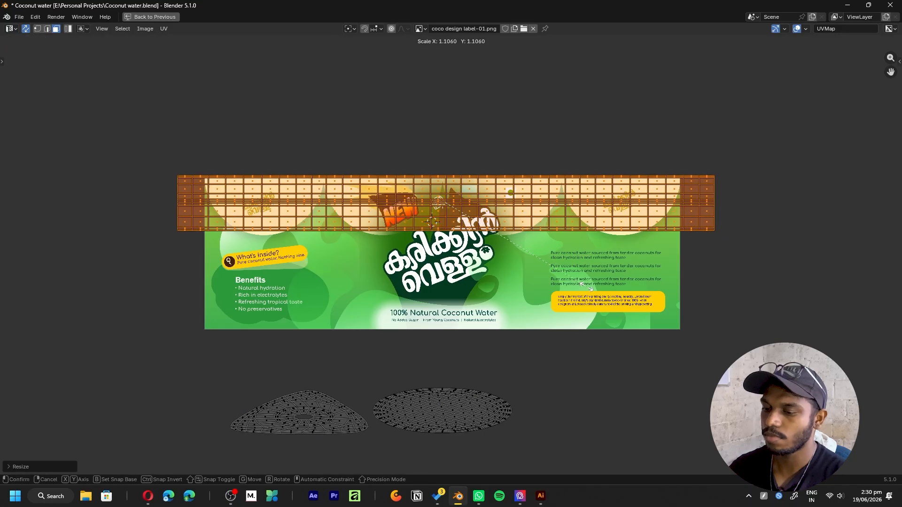
key("y")
left_click(611, 135)
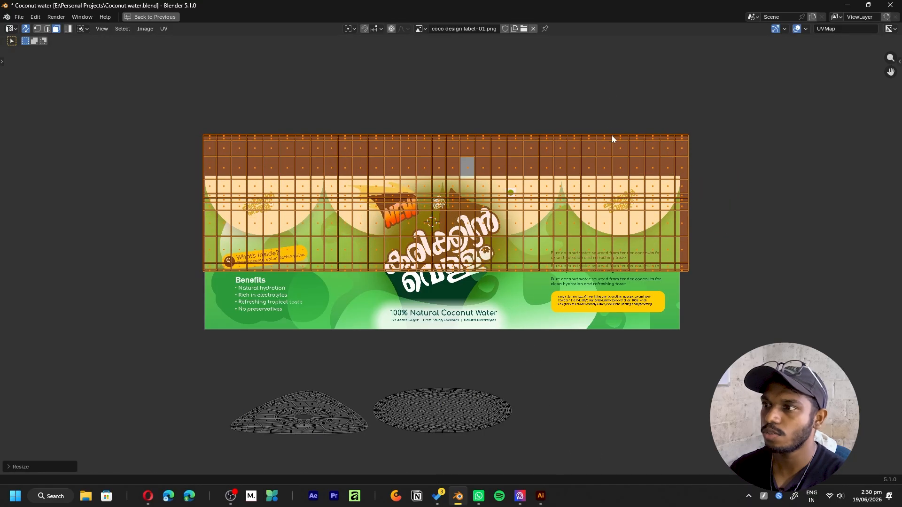
key("g")
key("y")
left_click(603, 141)
- Fine-tune the body UV strip's scale, height and position until it covers the whole label image
key("s")
left_click(759, 223)
key("g")
left_click(749, 223)
key("s")
key("y")
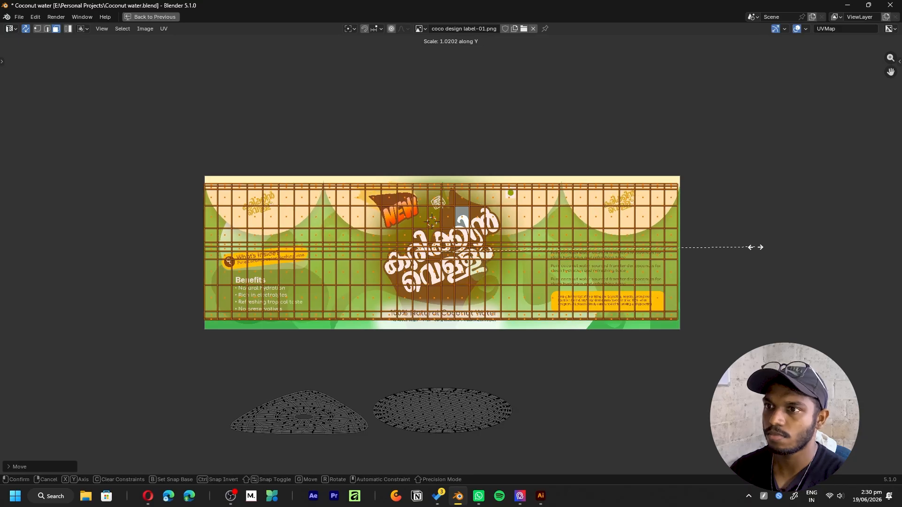
left_click(779, 312)
key("g")
left_click(639, 306)
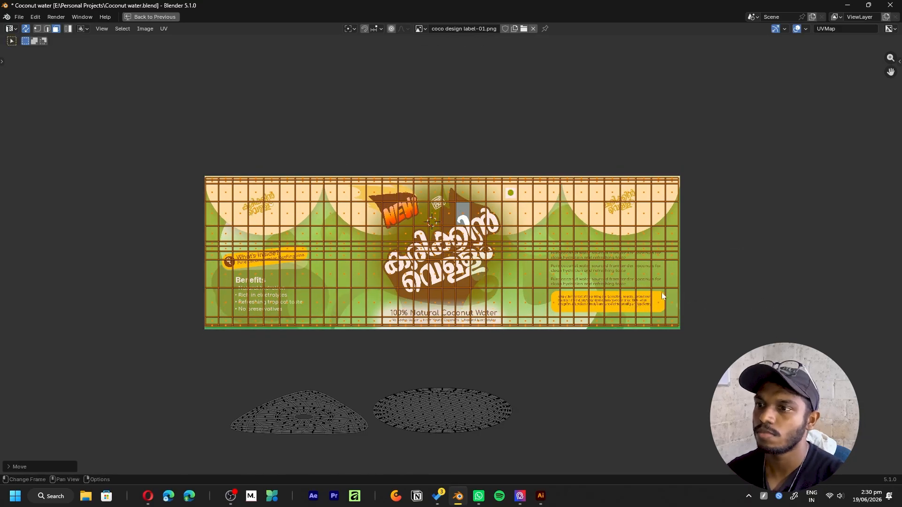
- Examine how the label wraps around the bottle body and the triangular top surface beneath the cap
key("Tab")
key("ctrl+space")
mouse_move(497, 294)
middle_mouse_down()
mouse_move(586, 249)
mouse_move(619, 320)
mouse_move(539, 281)
mouse_move(526, 308)
mouse_move(483, 248)
mouse_move(577, 269)
mouse_move(568, 250)
mouse_move(566, 264)
mouse_move(517, 277)
mouse_move(619, 296)
mouse_move(599, 326)
mouse_move(652, 254)
mouse_move(590, 236)
mouse_move(580, 278)
mouse_move(629, 170)
mouse_move(639, 205)
mouse_move(584, 280)
mouse_move(649, 286)
middle_mouse_up()
scroll(611, 223, "up", 3)
middle_click_drag(611, 223, 621, 220, "shift")
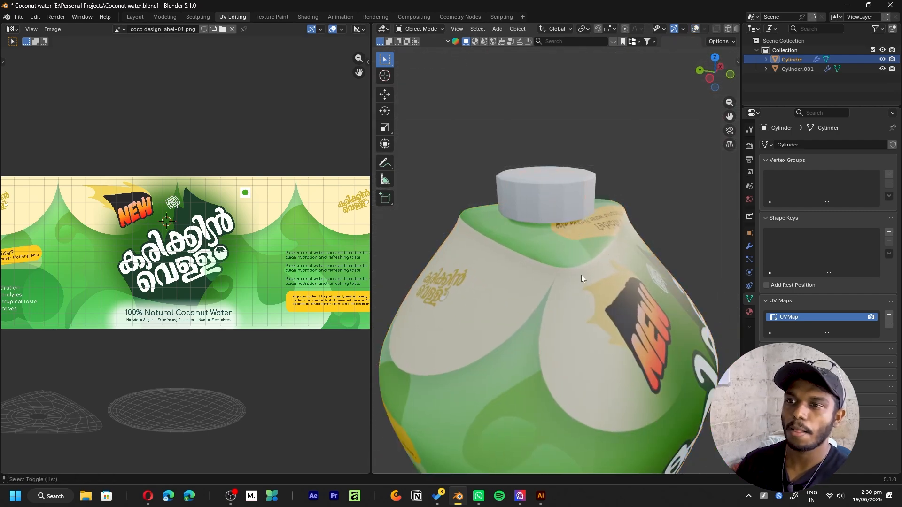
key("Tab")
middle_click_drag(578, 307, 630, 231, "shift")
scroll(597, 223, "down", 3)
scroll(625, 239, "up", 3)
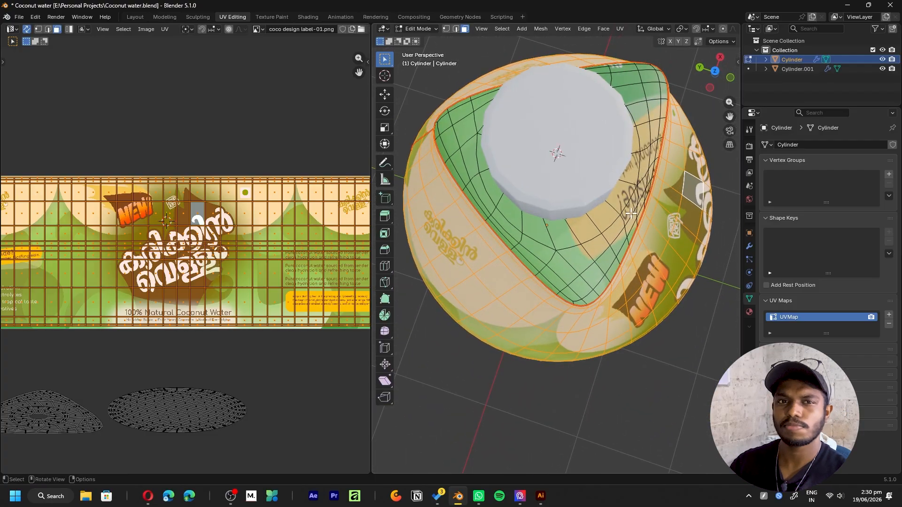
scroll(631, 214, "down", 3)
mouse_move(631, 213)
middle_mouse_down()
mouse_move(575, 199)
mouse_move(515, 217)
middle_mouse_up()
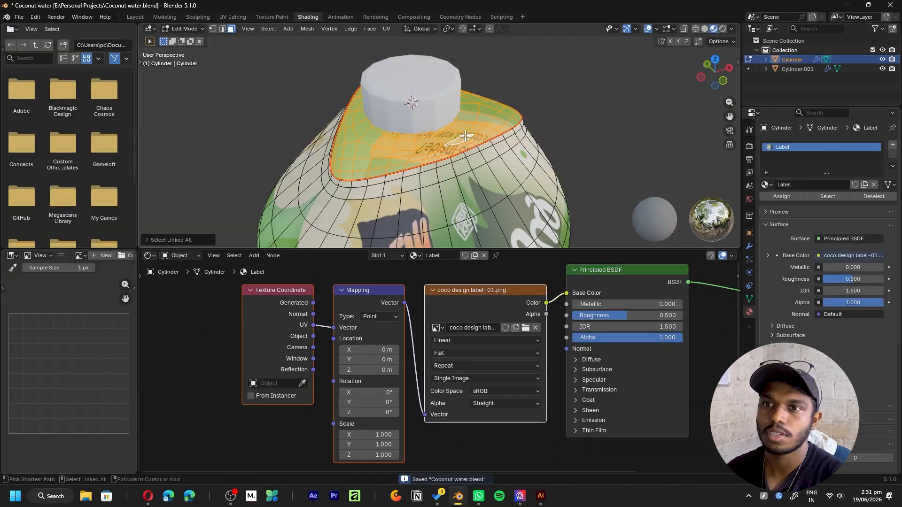
middle_click_drag(476, 181, 491, 155)
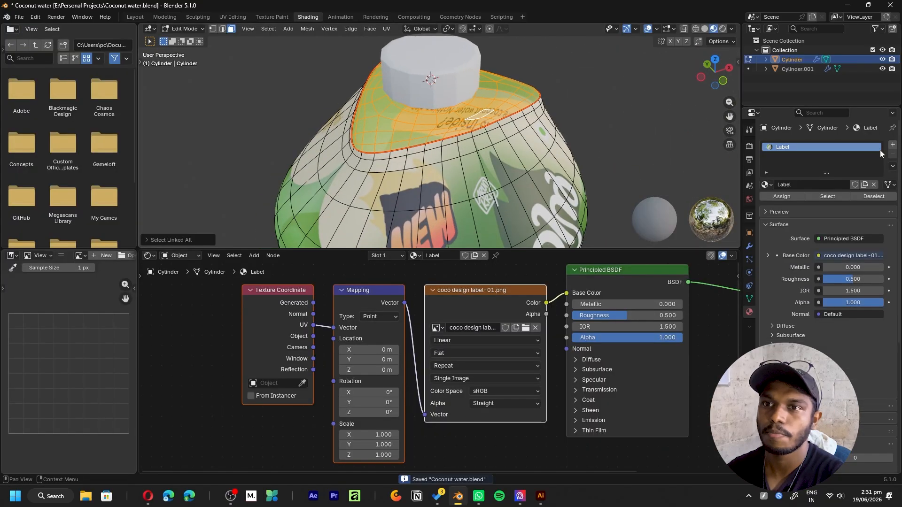
- Add a second material slot to the bottle and assign it to the selected triangular top faces
left_click(894, 147)
left_click(782, 217)
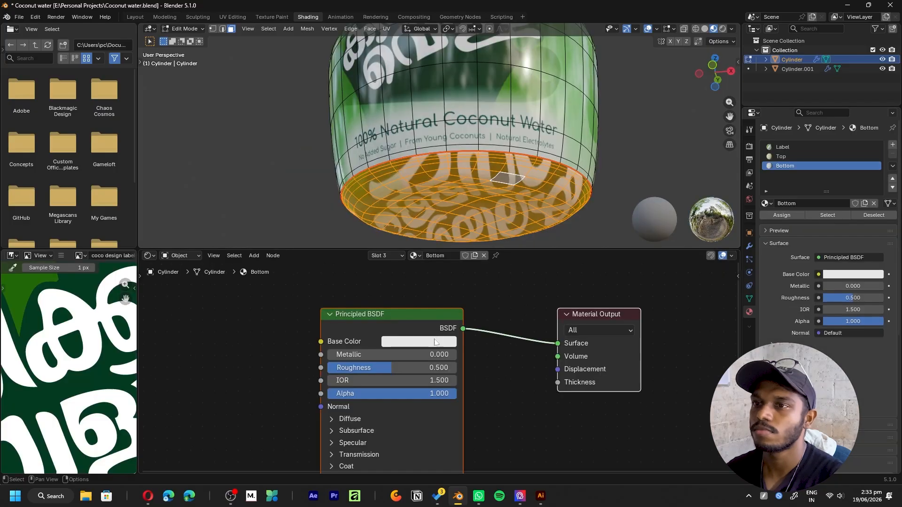
- Sample a light green as the Bottom material's base color, assign it to the bottle's base faces and leave Edit Mode
left_click(435, 343)
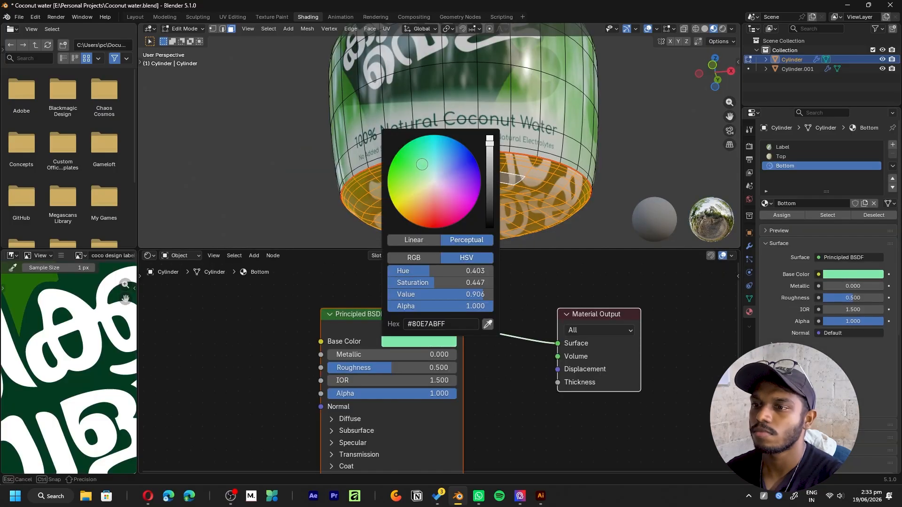
left_click(489, 325)
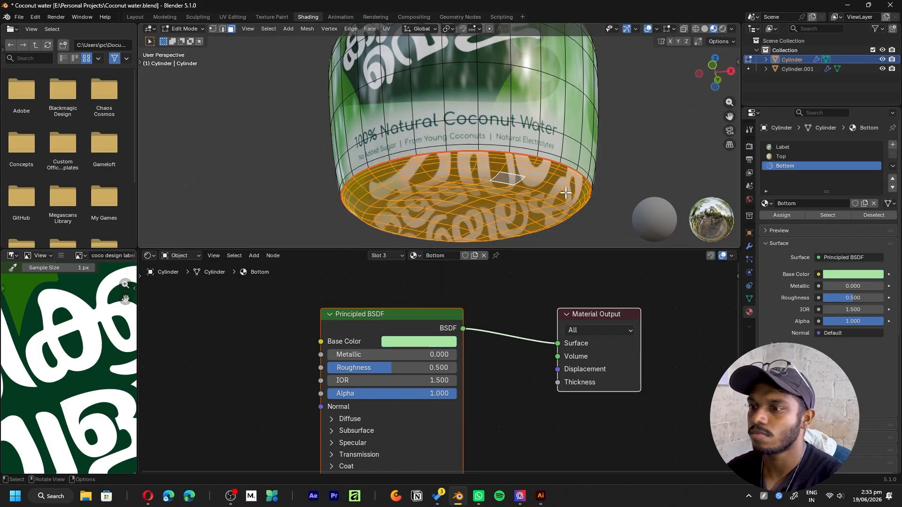
left_click(782, 214)
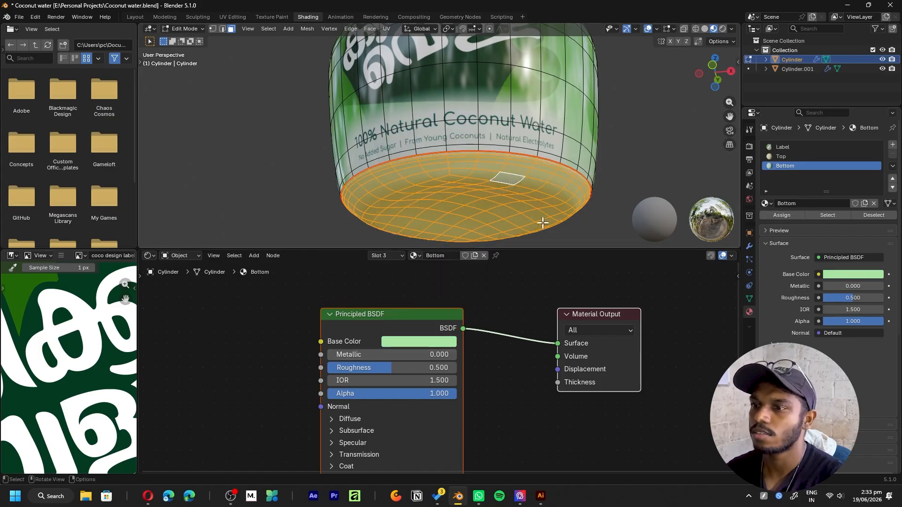
key("Tab")
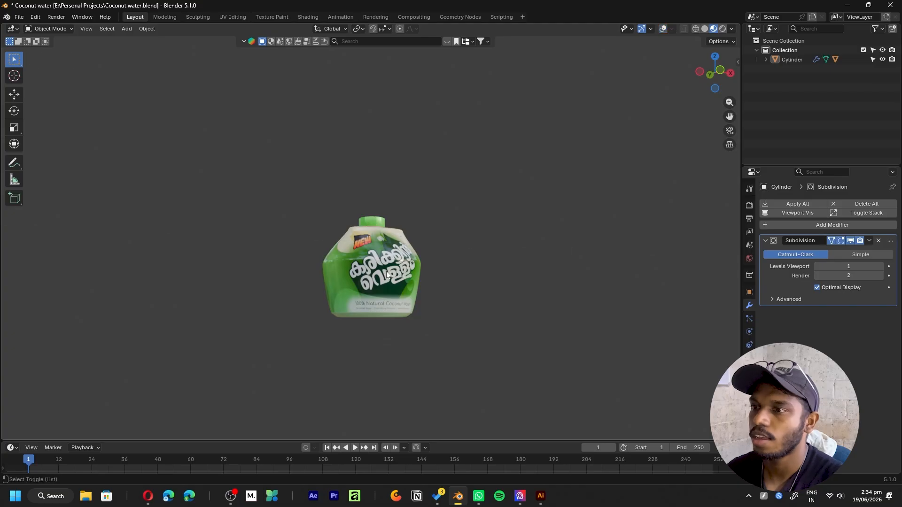
- Examine the finished bottle's cap, triangular top and label from several sides
middle_click_drag(387, 275, 393, 317)
scroll(393, 316, "up", 5)
middle_click_drag(451, 253, 295, 159)
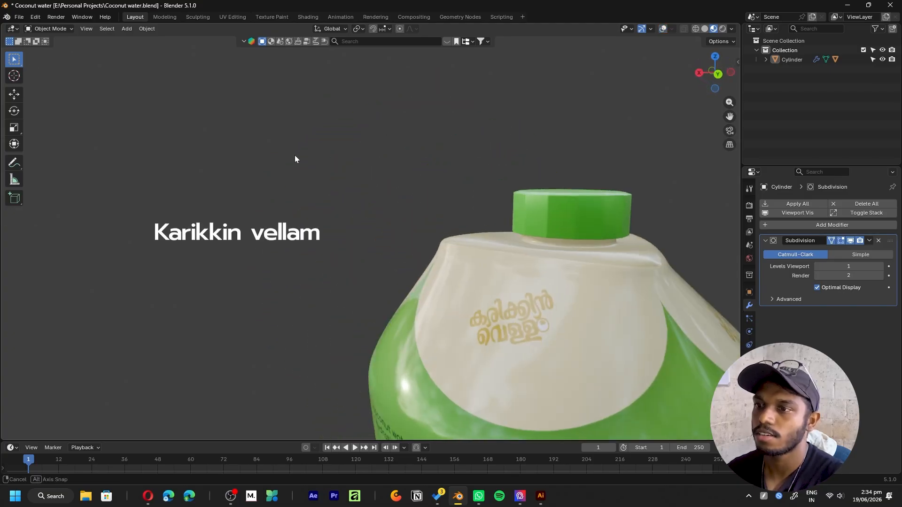
scroll(610, 239, "down", 6)
middle_click_drag(611, 239, 649, 272)
scroll(650, 315, "up", 5)
middle_click_drag(649, 314, 569, 349)
scroll(467, 260, "down", 5)
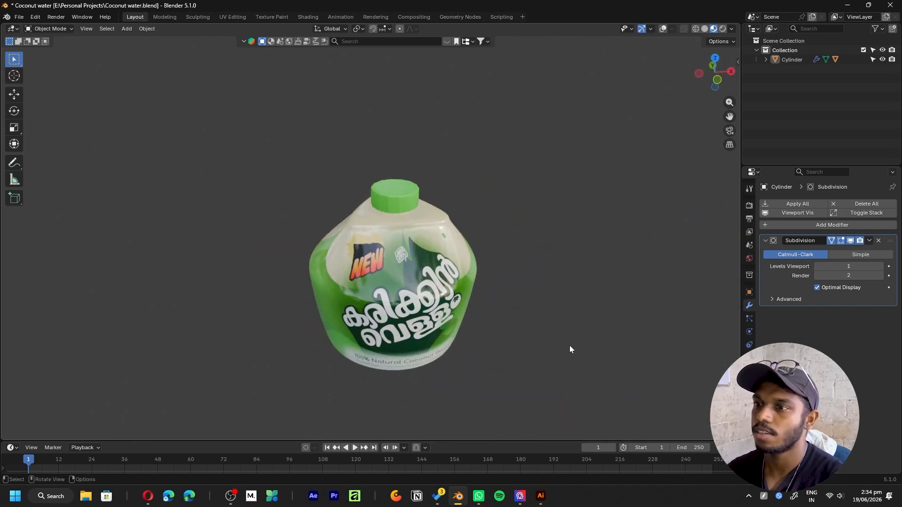
- Duplicate the bottle about 2.43 m along the X axis and rotate the copy about 70° around Z
left_click(447, 244)
scroll(442, 256, "down", 1)
left_click_drag(419, 298, 498, 360)
key("alt+shift+z")
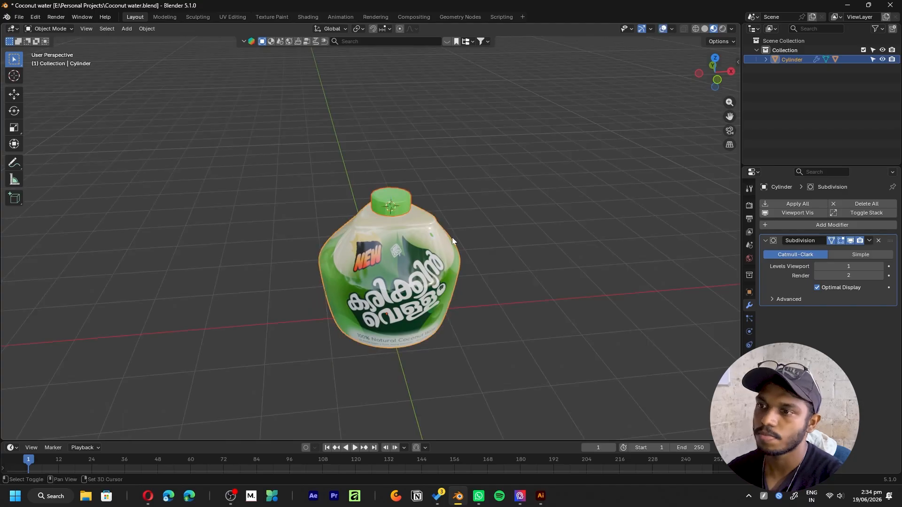
key("shift+d")
key("x")
left_click(587, 230)
key("r")
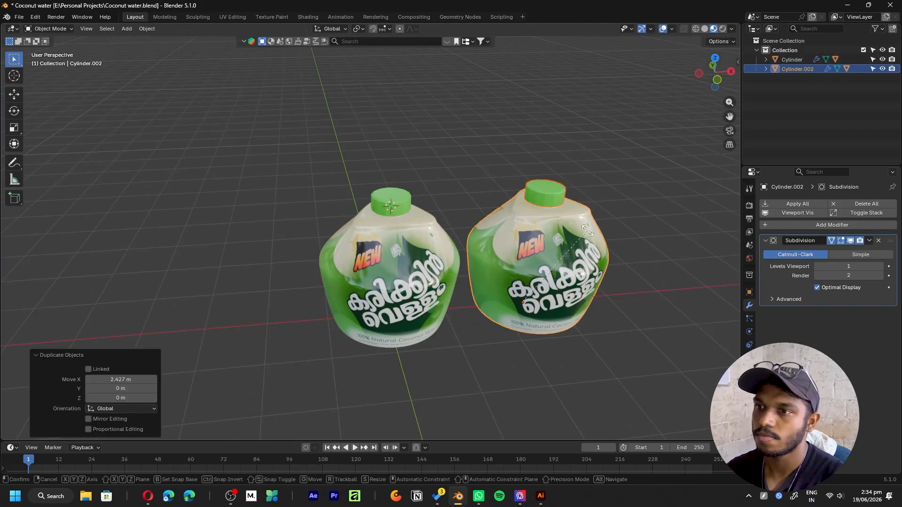
key("z")
left_click(467, 195)
key("alt+shift+z")
- Compare the front artwork of one bottle with the product-information side of the other
middle_click_drag(542, 306, 531, 282)
scroll(520, 233, "up", 5)
scroll(489, 265, "down", 4)
scroll(489, 266, "up", 5)
middle_click_drag(531, 281, 384, 283)
scroll(384, 283, "down", 4)
middle_click_drag(465, 268, 440, 288, "shift")
middle_click_drag(440, 287, 527, 282)
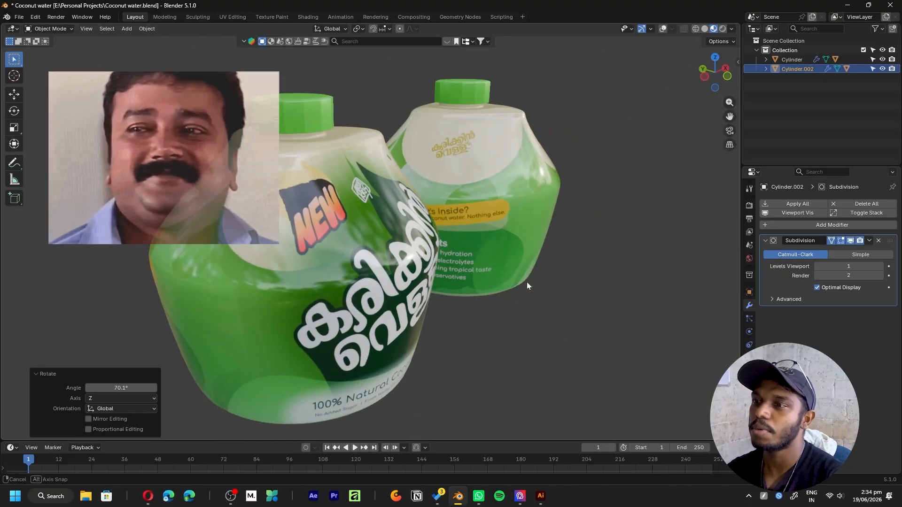
scroll(526, 282, "down", 5)
middle_click_drag(385, 225, 422, 235)
scroll(486, 216, "up", 4)
middle_click_drag(486, 215, 437, 235, "shift")
middle_click_drag(493, 242, 416, 225)
middle_click_drag(489, 200, 534, 245, "shift")
scroll(548, 275, "down", 6)
middle_click_drag(548, 277, 442, 301)
scroll(392, 309, "down", 3)
- Delete the duplicated bottle, keeping only the original
middle_click_drag(613, 294, 484, 301, "shift")
middle_click_drag(419, 269, 479, 269, "shift")
left_click(414, 207)
key("Delete")
- Examine the single remaining bottle and its label all round, from a distance and close up
middle_click_drag(358, 208, 500, 227)
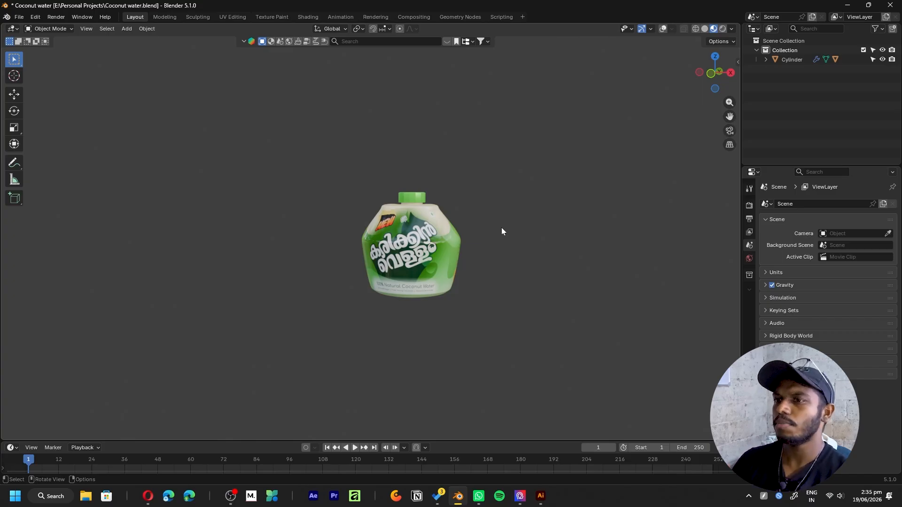
middle_click_drag(479, 230, 520, 281)
scroll(520, 281, "up", 6)
middle_click_drag(430, 171, 505, 245, "shift")
middle_click_drag(505, 245, 433, 214)
scroll(433, 214, "up", 2)
middle_click_drag(615, 315, 542, 200, "shift")
scroll(519, 252, "down", 9)
middle_click_drag(361, 256, 448, 264)
scroll(448, 264, "up", 4)
middle_click_drag(504, 229, 539, 281, "shift")
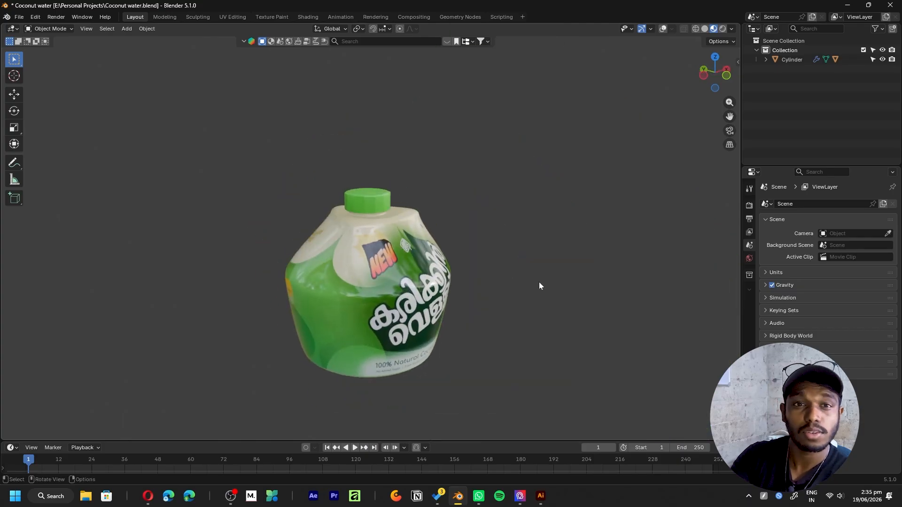
scroll(521, 255, "down", 4)
middle_click_drag(453, 256, 362, 259)
scroll(540, 297, "up", 4)
middle_click_drag(537, 317, 522, 275, "shift")
scroll(523, 275, "up", 3)
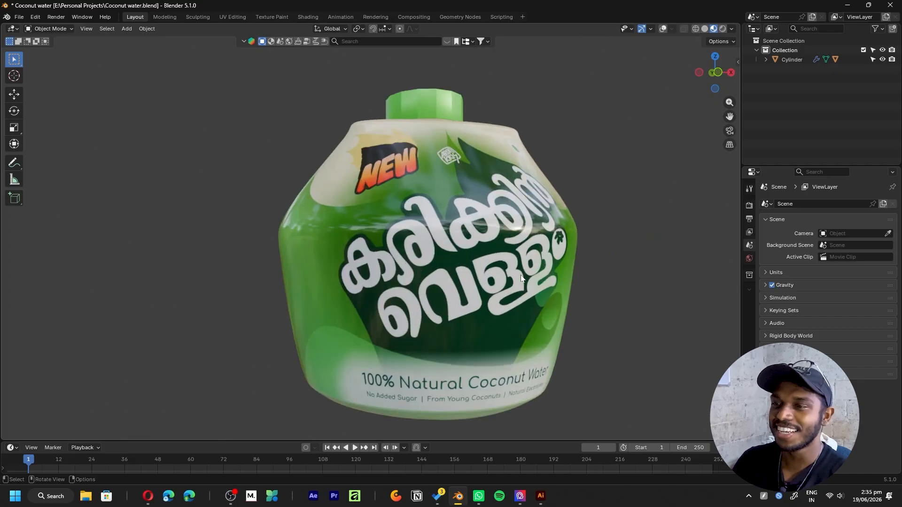
- Inspect the front lettering and how the artwork continues onto the product-information side
middle_click_drag(370, 353, 485, 266, "shift")
middle_click_drag(402, 249, 408, 303, "shift")
scroll(485, 317, "down", 4)
middle_click_drag(554, 232, 527, 275)
scroll(527, 275, "up", 4)
middle_click_drag(606, 123, 487, 157, "shift")
scroll(486, 253, "up", 2)
middle_click_drag(486, 253, 418, 247)
scroll(484, 149, "up", 4)
scroll(486, 239, "down", 10)
scroll(423, 244, "up", 4)
middle_click_drag(536, 184, 373, 195, "shift")
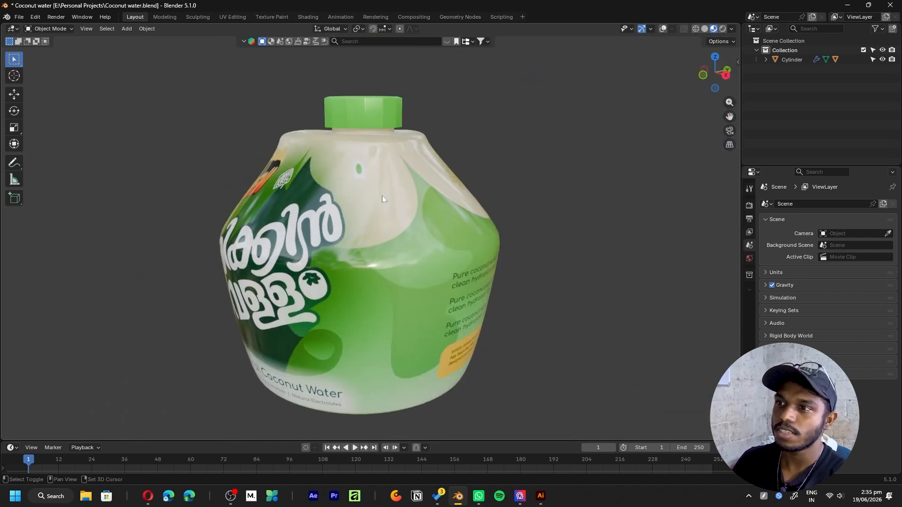
- Inspect the small green dot mark near the bottle's shoulder and the artwork around it
scroll(374, 198, "up", 6)
middle_click_drag(343, 61, 400, 141, "shift")
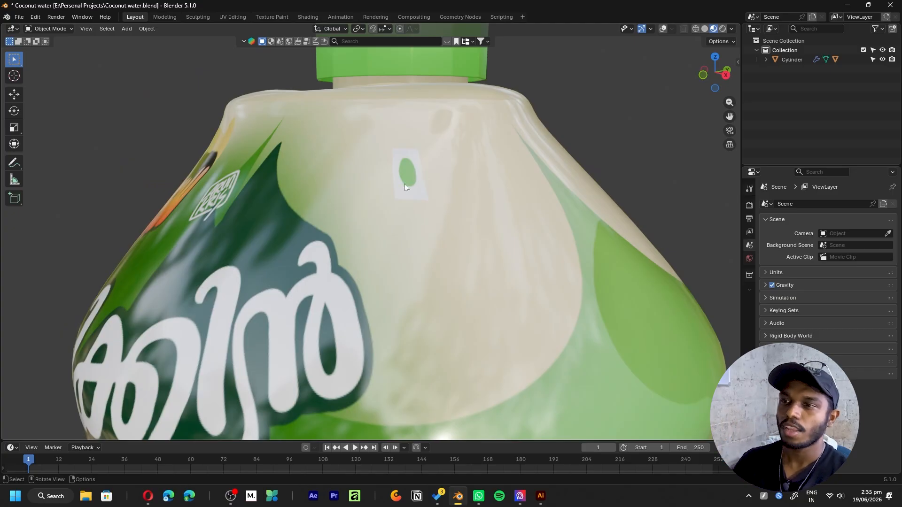
scroll(405, 185, "down", 4)
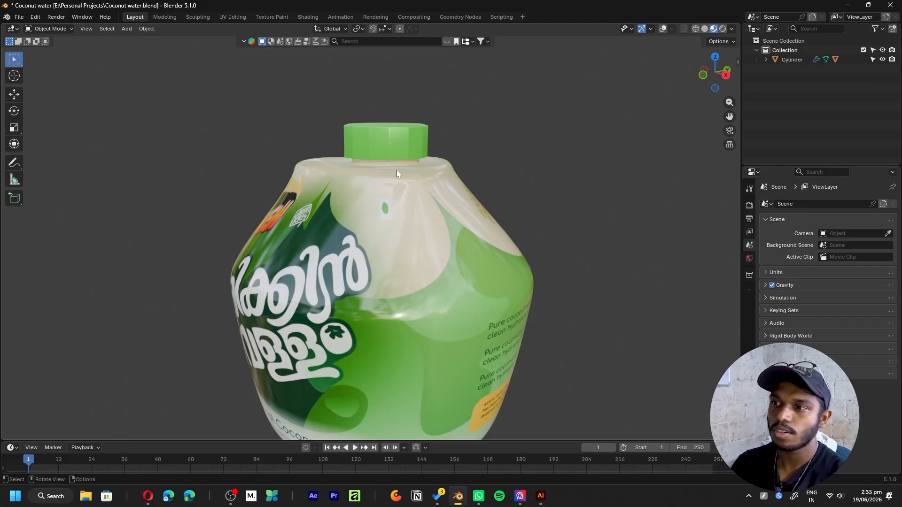
scroll(396, 170, "up", 3)
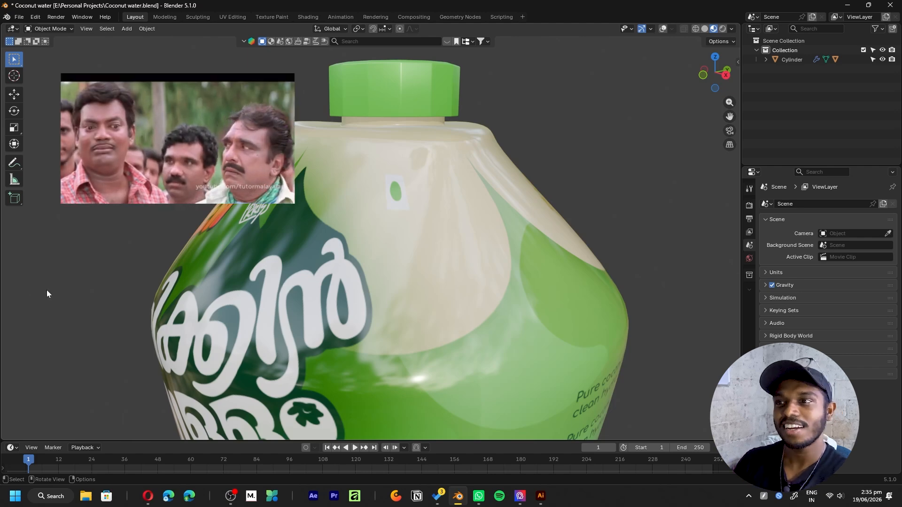
middle_click_drag(419, 298, 529, 219)
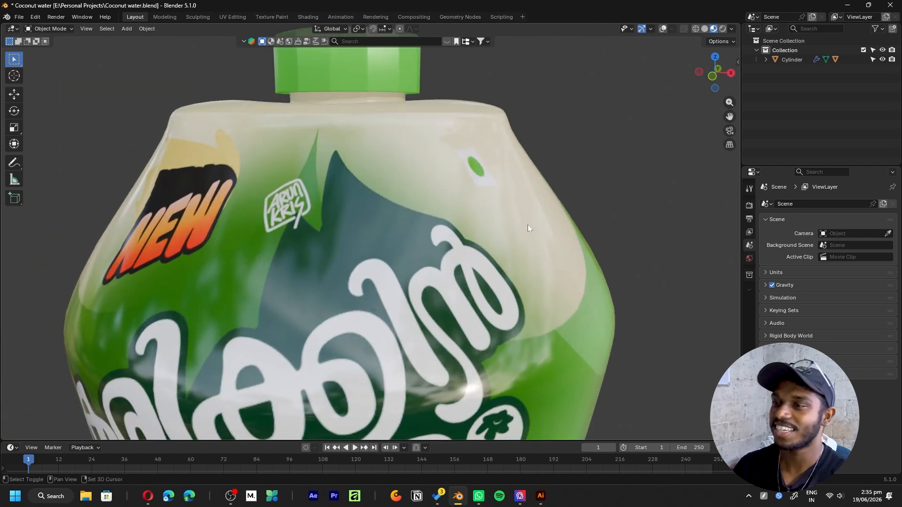
scroll(488, 253, "down", 5)
middle_click_drag(517, 321, 603, 269, "shift")
scroll(548, 280, "up", 2)
scroll(532, 269, "down", 2)
key("shift+alt+z")
scroll(545, 267, "down", 3)
middle_click_drag(545, 266, 436, 202)
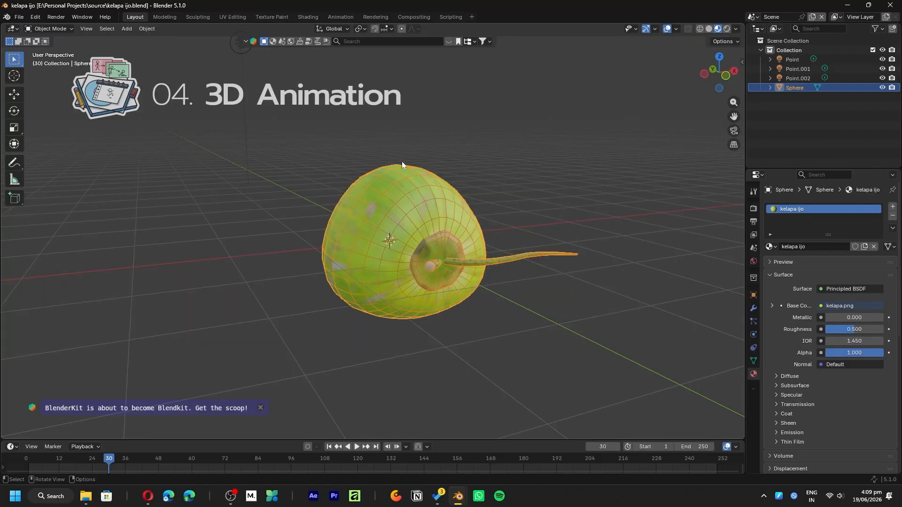
mouse_move(402, 162)
middle_mouse_down()
mouse_move(491, 229)
mouse_move(475, 299)
mouse_move(452, 250)
middle_mouse_up()
scroll(475, 299, "up", 3)
scroll(501, 289, "down", 3)
scroll(473, 249, "down", 5)
middle_click_drag(350, 260, 390, 209)
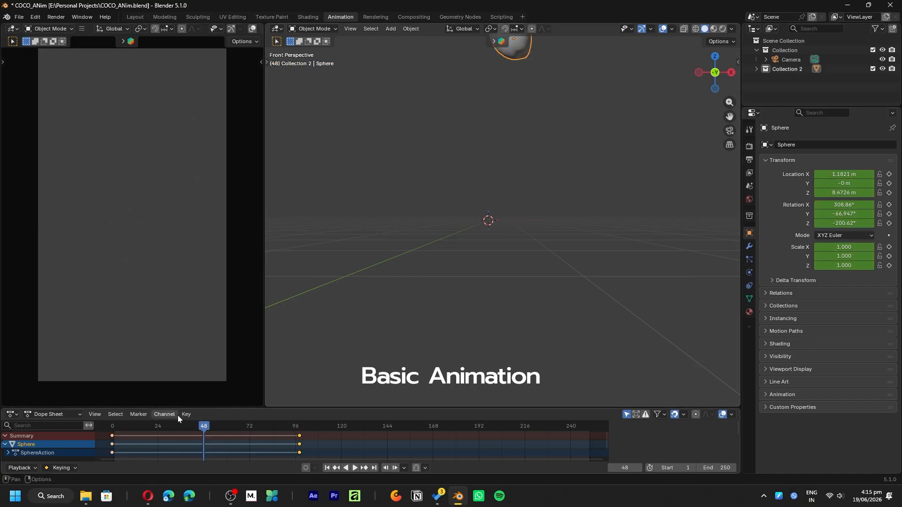
- Add a keyframe for the coconut at about frame 41, between its first and last keys
left_click_drag(190, 429, 192, 429)
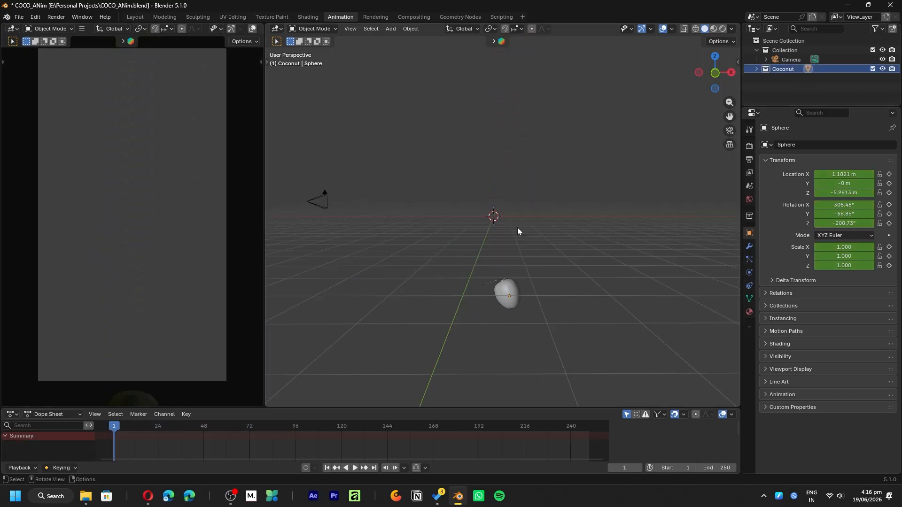
- Add a collection instance of the animated coconut collection to the scene
key("shift+a")
mouse_move(517, 252)
left_click(562, 264)
key("ctrl+a")
left_click(548, 278)
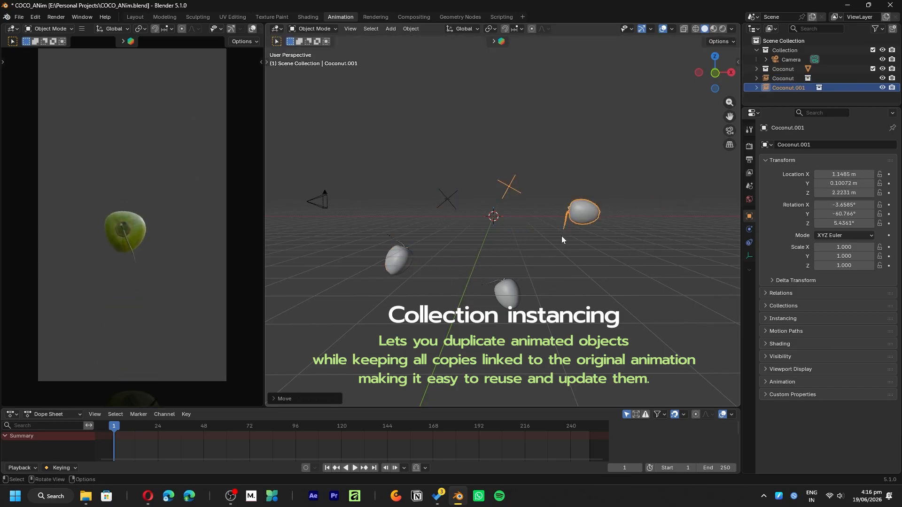
- Place the Coconut.002 instance near the camera, at about X -13.3 m, and rotate it freely
key("space")
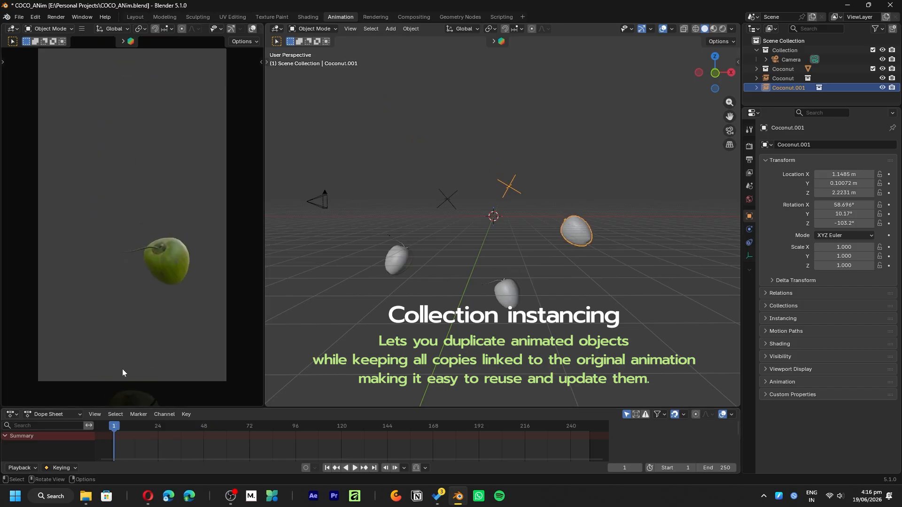
left_click_drag(174, 455, 254, 428)
left_click(116, 427)
key("space")
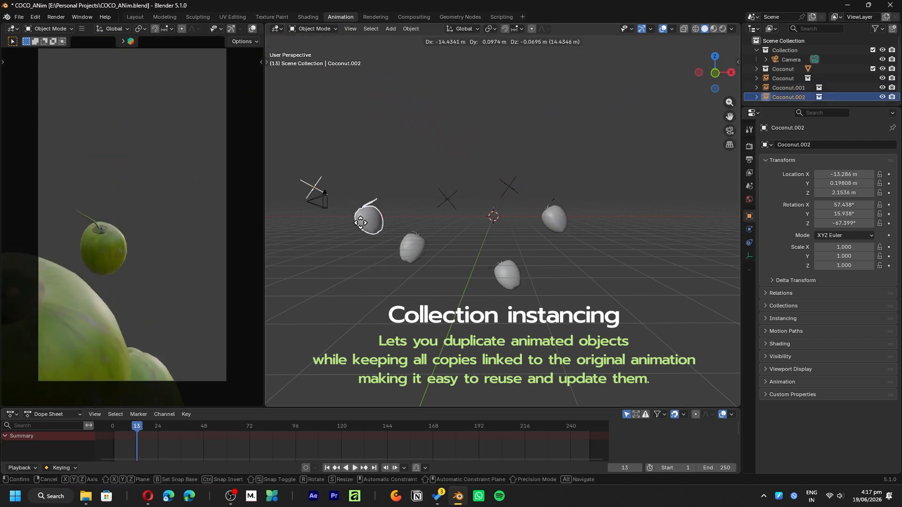
left_click(356, 223)
key("r")
key("r")
left_click(475, 234)
- Scrub through the animation, reposition the same coconut instance in the scene and play the result
left_click_drag(140, 427, 254, 422)
key("g")
left_click(410, 220)
key("space")
- Duplicate the coconut instances and place the copies below the originals
key("shift+d")
left_click(424, 340)
left_click_drag(162, 429, 109, 433)
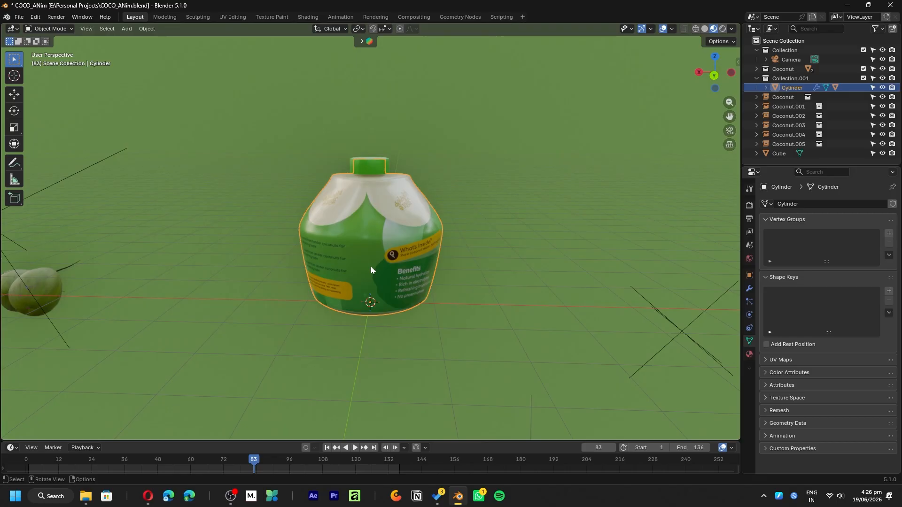
scroll(371, 267, "down", 3)
key("ctrl+space")
- Switch to the Animation workspace and play the bottle and coconut animation in an enlarged camera view
key("ctrl+space")
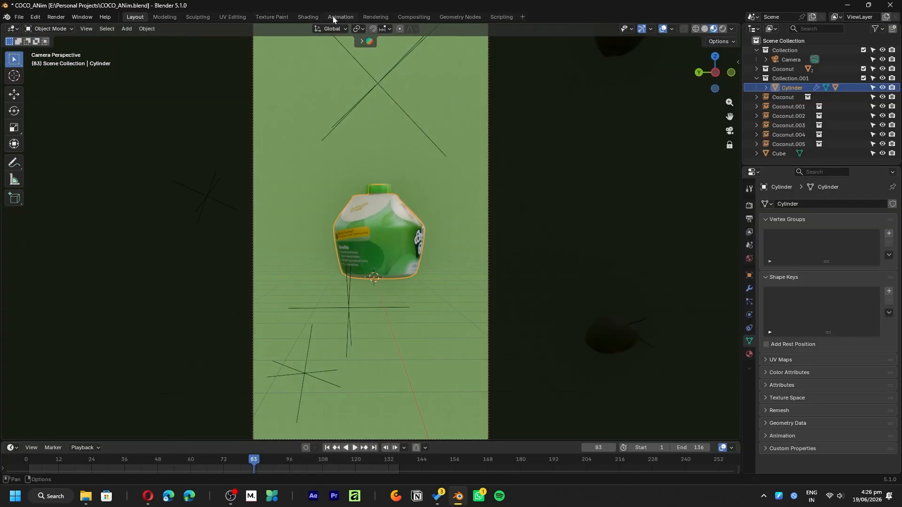
left_click(329, 16)
left_click_drag(360, 419, 291, 376)
key("ctrl+space")
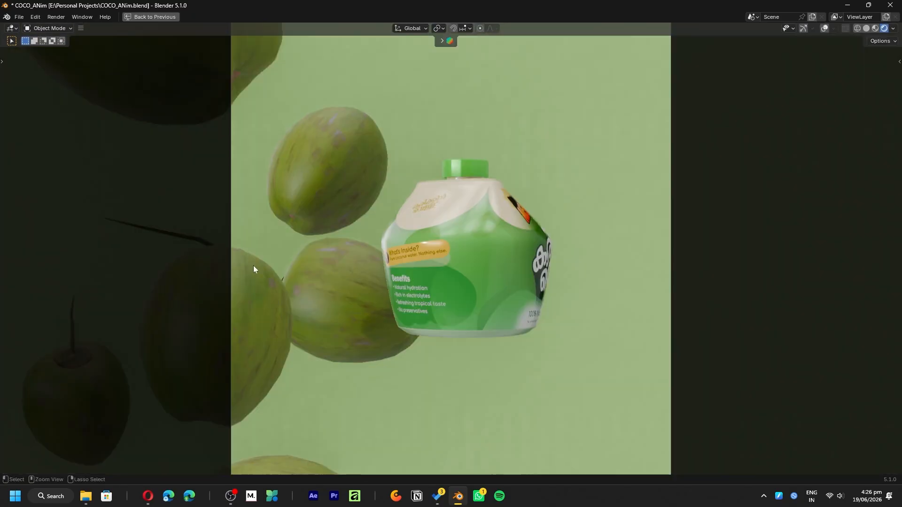
key("space")
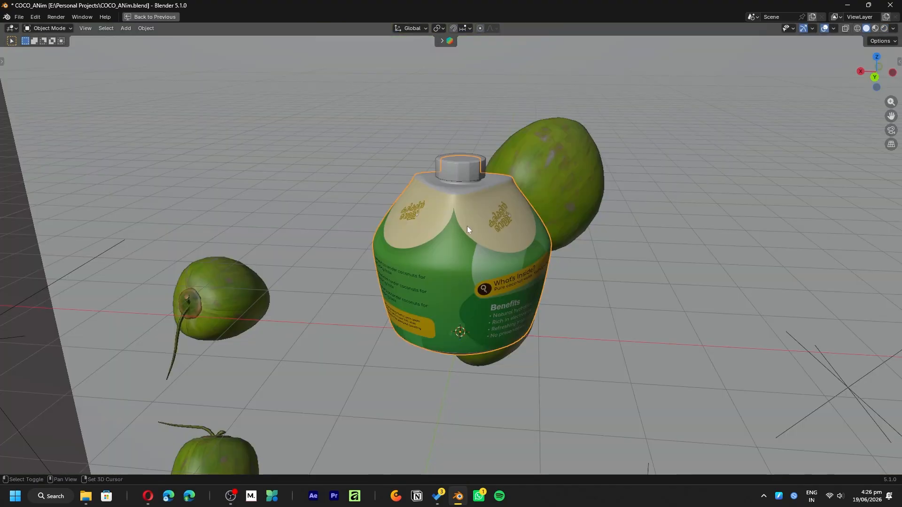
- Add a sphere-shaped Empty at the bottle's base and scale it up until it surrounds the bottle
key("shift+a")
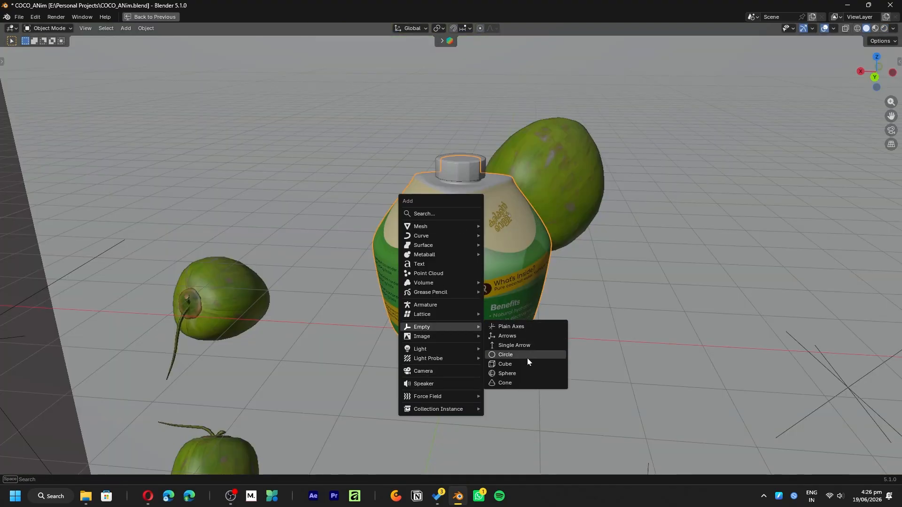
left_click(512, 375)
right_click(529, 283)
key("Escape")
key("s")
left_click(577, 286)
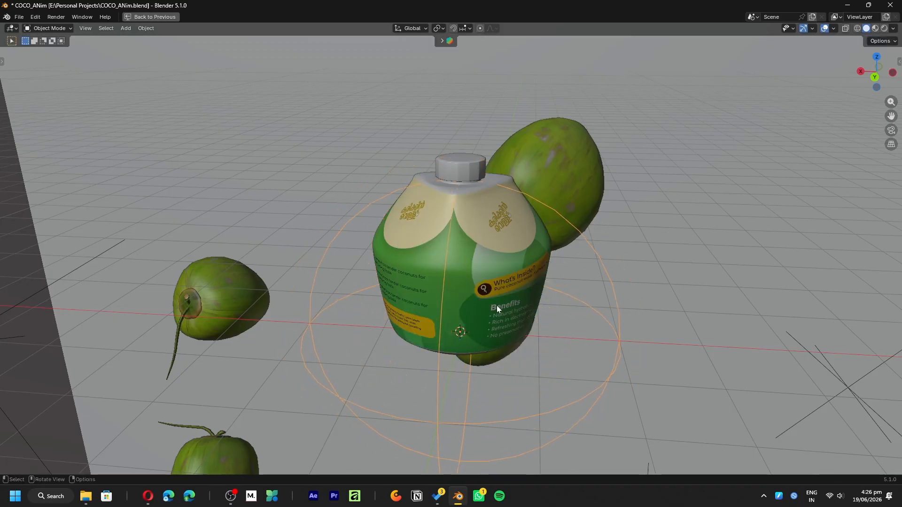
middle_click_drag(496, 309, 509, 292)
key("ctrl+space")
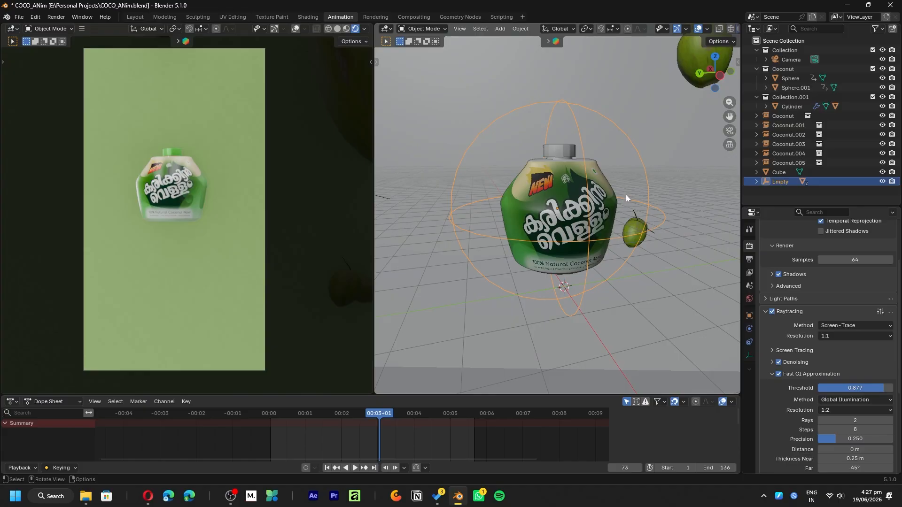
- Rotate the sphere Empty, move it along its local Z axis, keyframe it at frame 41 and play the animation
key("r")
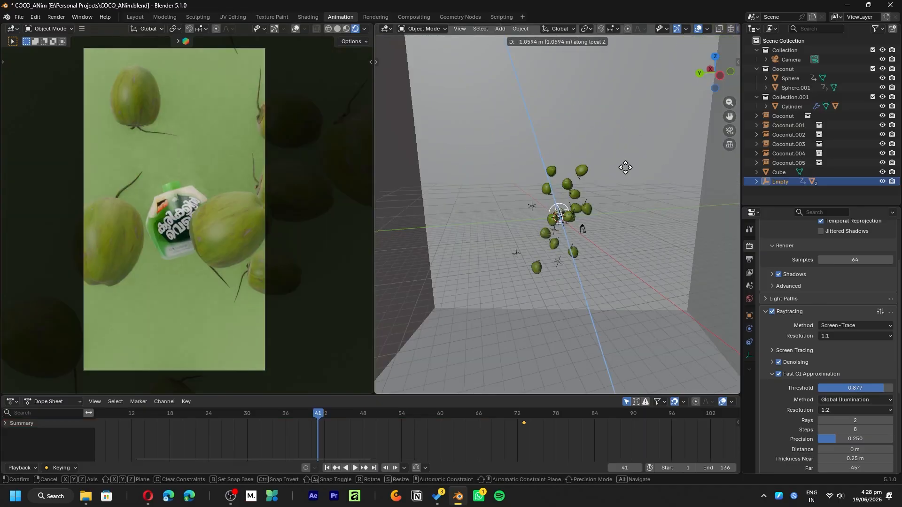
left_click(630, 195)
key("i")
key("space")
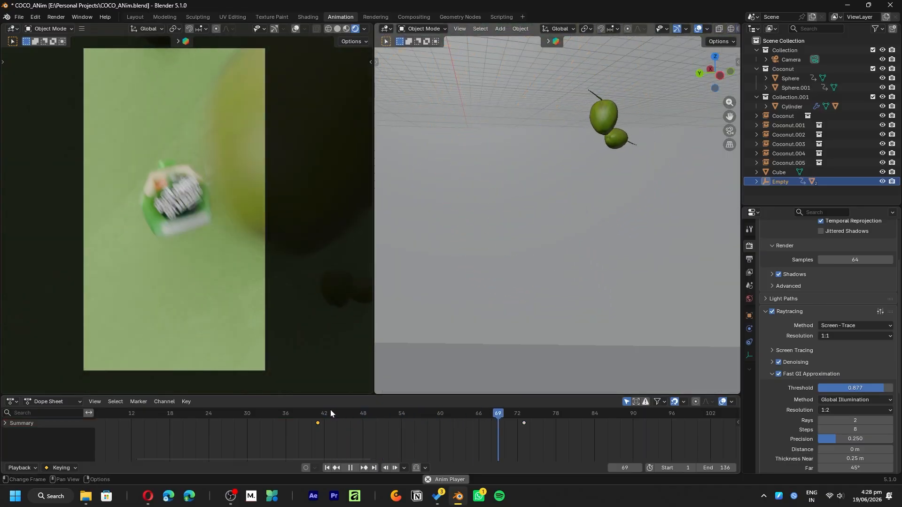
left_click_drag(342, 438, 548, 400)
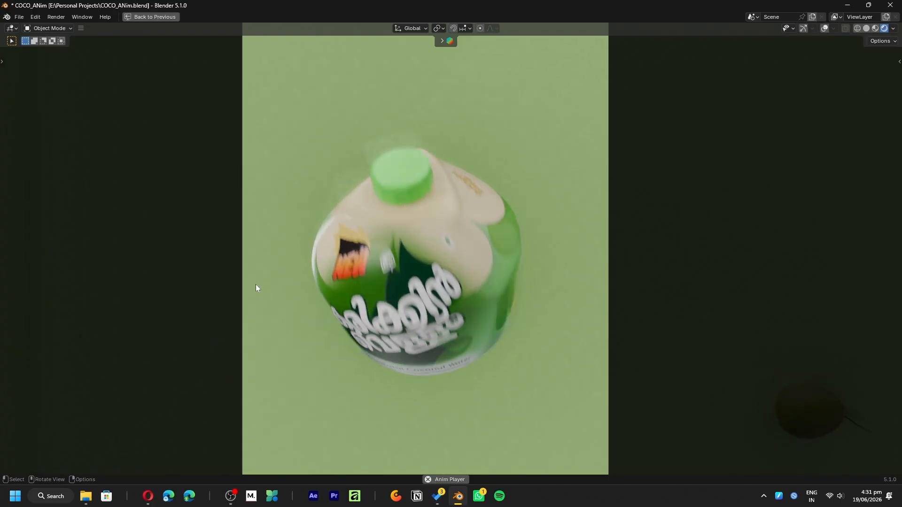
key("ctrl+space")
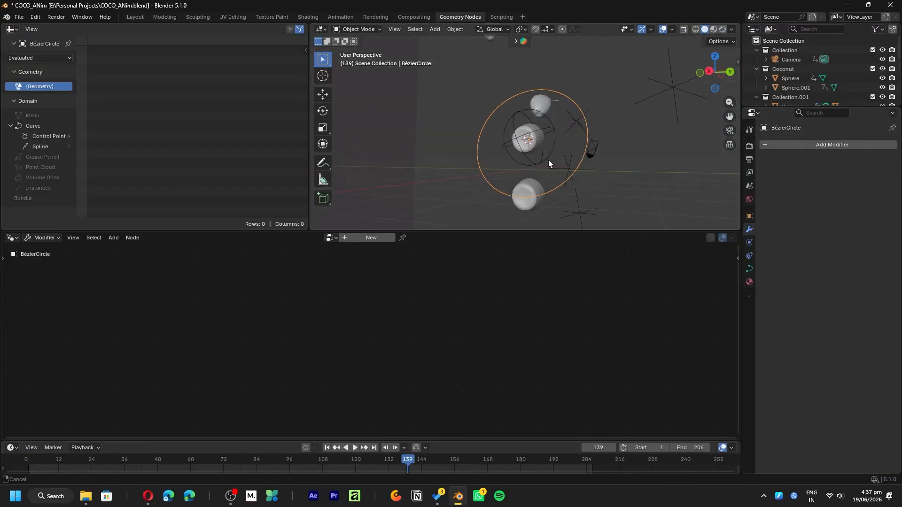
- Insert an Instance on Points node between the Group Input and Group Output of the Bézier circle's geometry nodes
key("shift+a")
type("instance")
key("Return")
left_click(394, 273)
scroll(394, 297, "down", 7)
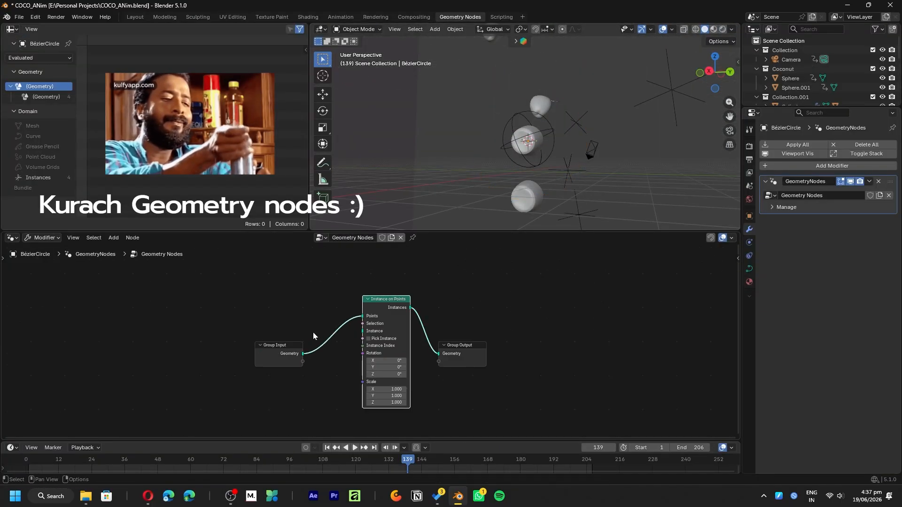
- Bring the CocoCopy object into the node tree as an Object Info node and link its Geometry to the Instance input of Instance on Points
left_click_drag(462, 344, 520, 336)
middle_click_drag(536, 135, 564, 137)
scroll(565, 136, "up", 4)
left_click_drag(805, 107, 806, 203)
left_click_drag(795, 125, 284, 371)
left_click(285, 377)
left_click_drag(310, 427, 359, 326)
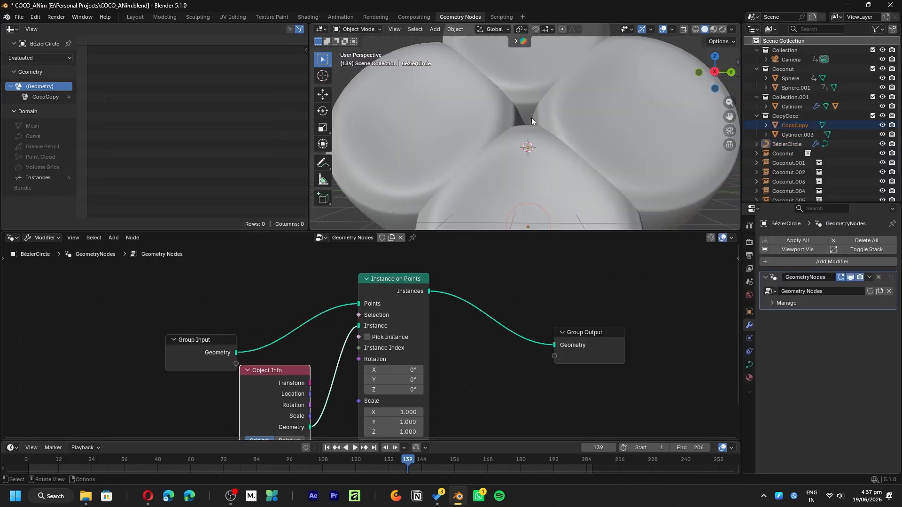
- Try to link another Object Info output to the Rotation input of Instance on Points, and undo the change
scroll(531, 112, "down", 5)
scroll(531, 112, "up", 3)
middle_click_drag(301, 400, 360, 359)
left_click(352, 401)
middle_click_drag(542, 134, 559, 133)
key("ctrl+z")
- Apply the Bézier circle's transform and space out the nodes around Instance on Points
scroll(559, 133, "down", 4)
left_click_drag(261, 300, 234, 290)
scroll(244, 295, "up", 1)
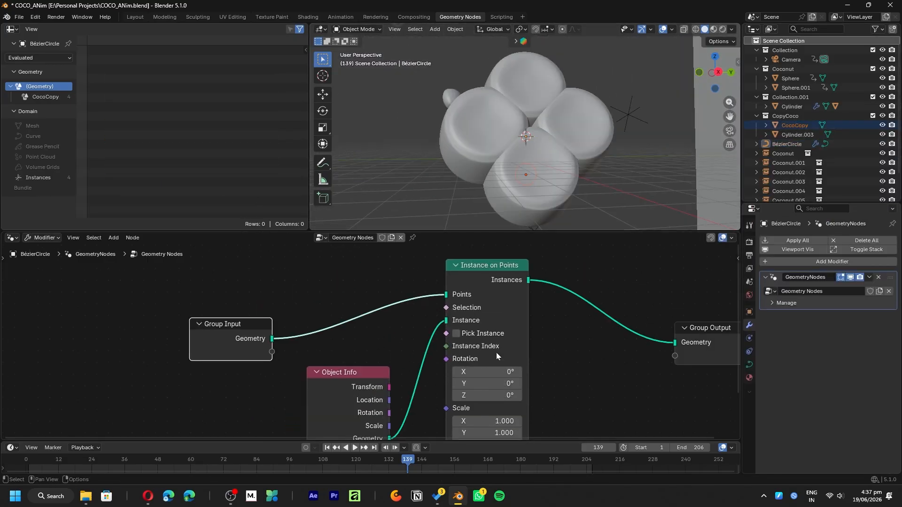
key("ctrl+a")
left_click(551, 160)
scroll(551, 159, "up", 1)
left_click_drag(345, 373, 325, 384)
middle_click_drag(506, 389, 494, 353)
left_click_drag(476, 386, 463, 387)
- View the instanced bottles through the camera in rendered shading, with overlays hidden and the viewport enlarged
key("KP_0")
left_click(722, 29)
left_click(662, 29)
scroll(616, 119, "up", 1)
key("ctrl+space")
key("ctrl+space")
key("ctrl+space")
scroll(492, 225, "down", 2)
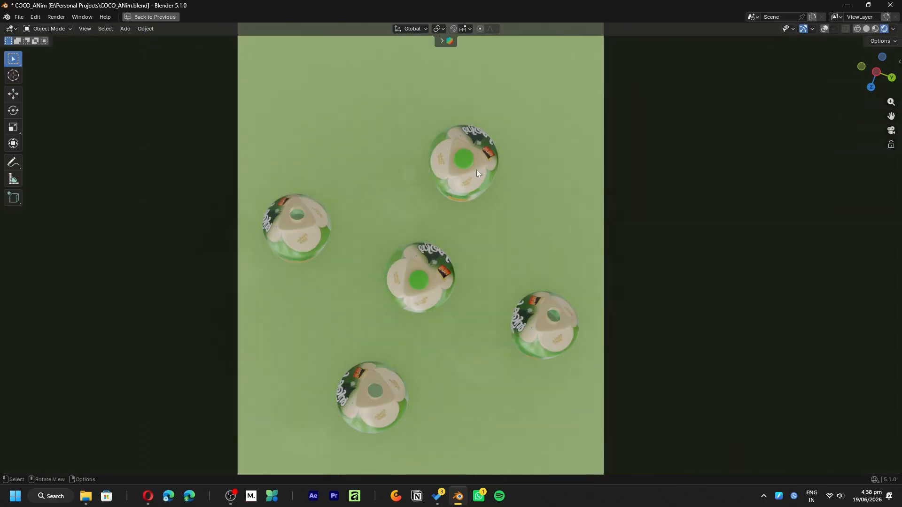
key("ctrl+space")
left_click(486, 144)
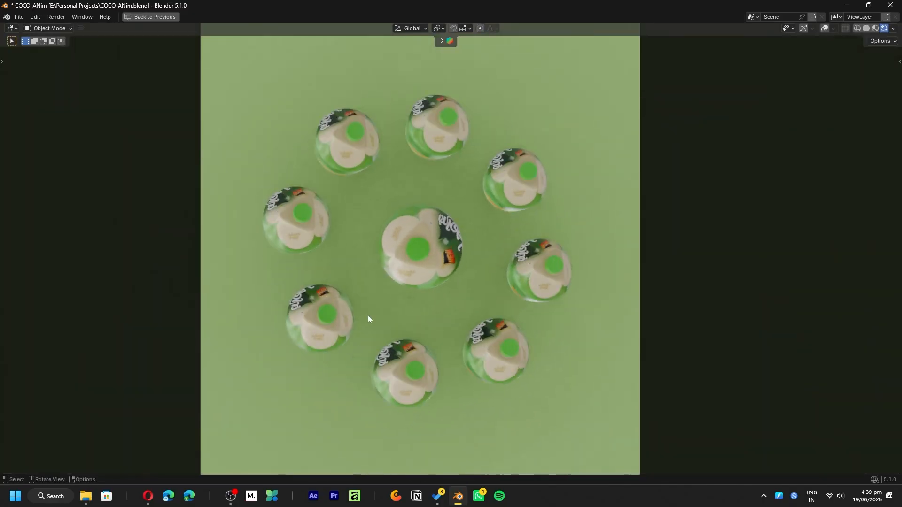
- Leave the enlarged camera view and shift the bottle ring's keyframes along the timeline
key("ctrl+alt+space")
key("g")
left_click(507, 432)
left_click(388, 419)
left_click(390, 415)
- Play the bottle ring animation and preview the baked liquid simulation
key("space")
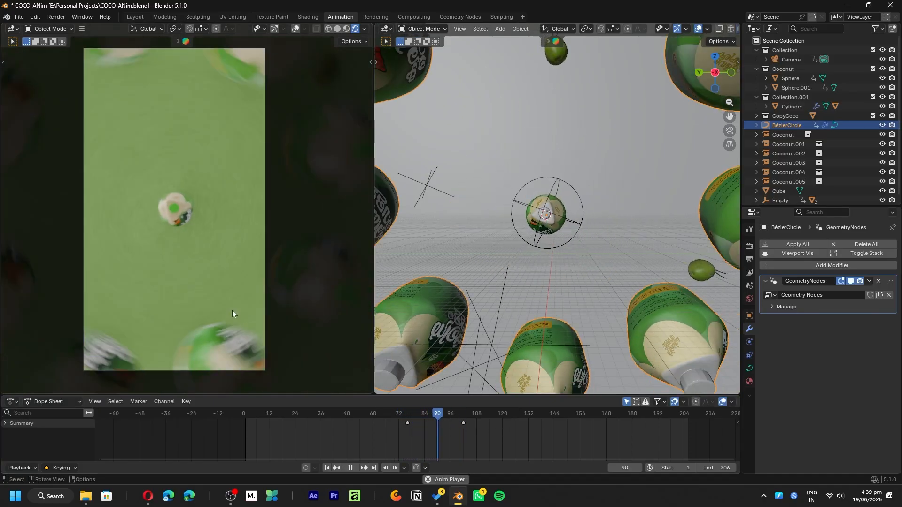
key("ctrl+space")
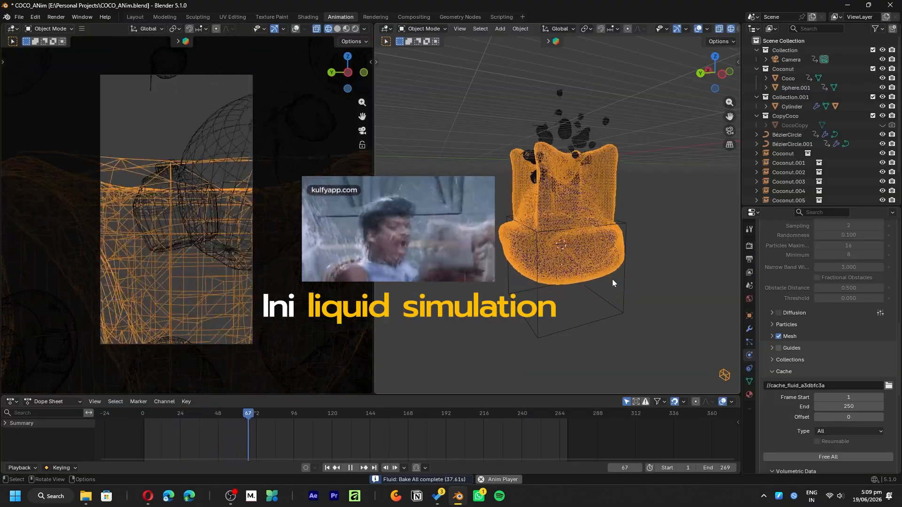
key("space")
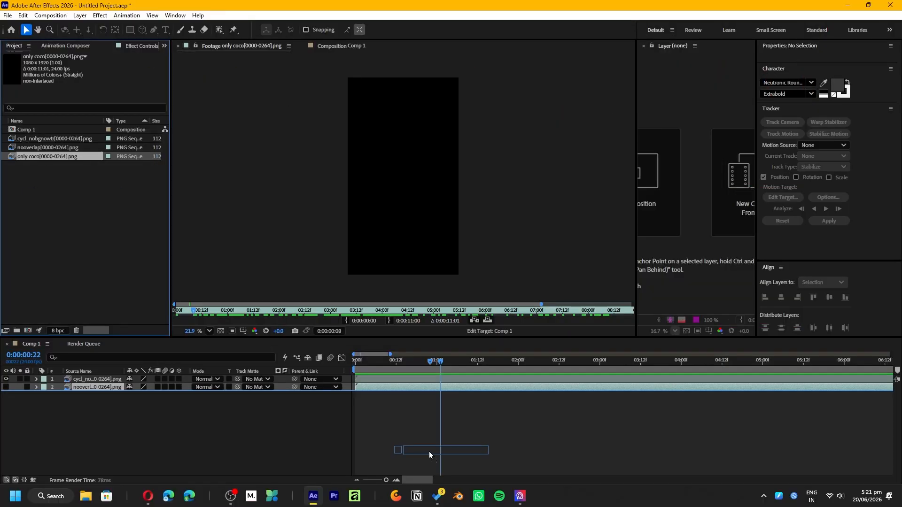
- Switch to After Effects and preview the composition of rendered PNG sequences from its first frame
left_click_drag(429, 455, 324, 399)
key("Home")
key("space")
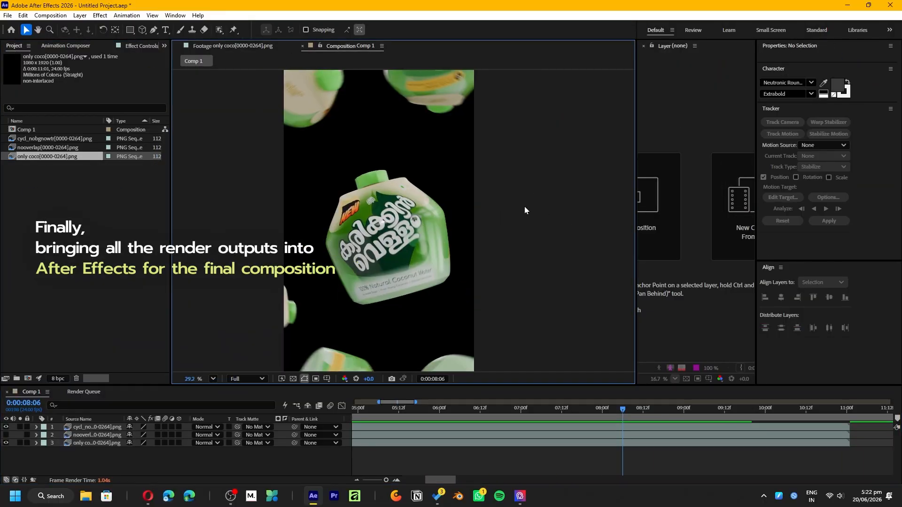
- Add a full-frame 1080 × 1920 rectangle shape layer as the background of Comp 1
left_click(130, 30)
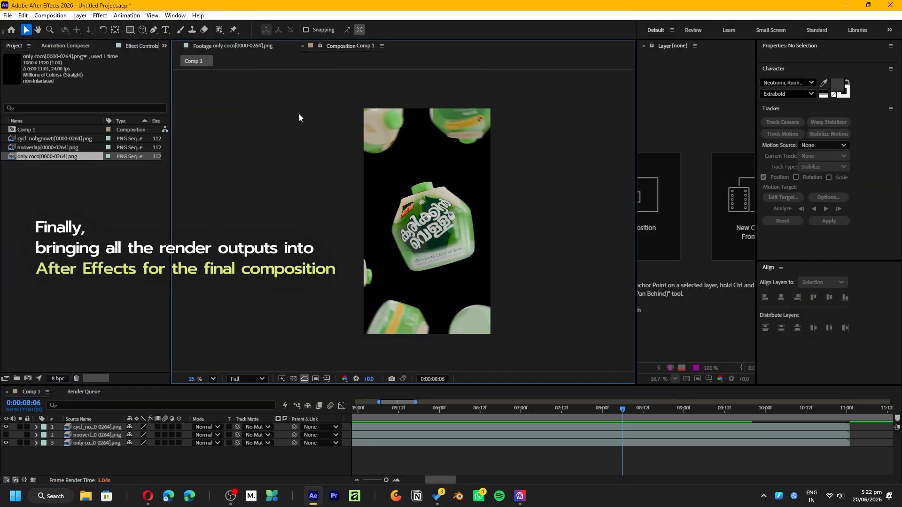
left_click(296, 29)
left_click(748, 208)
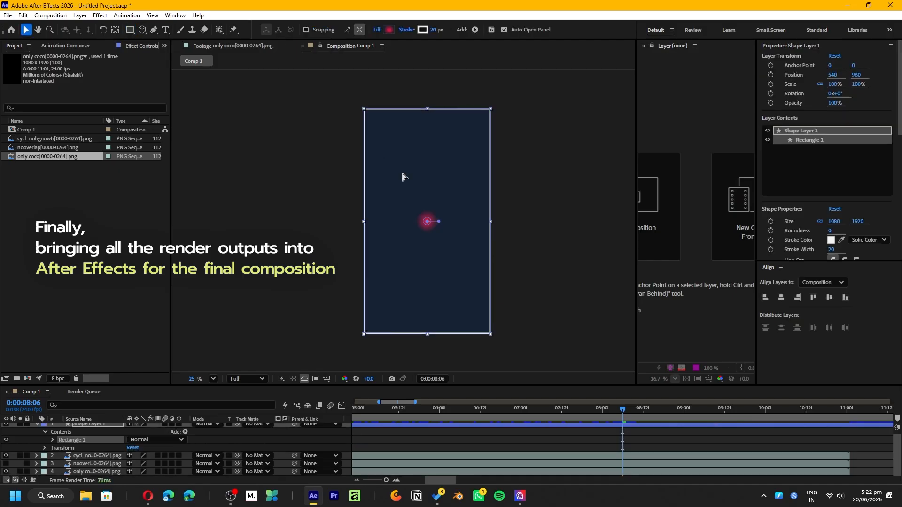
left_click(440, 409)
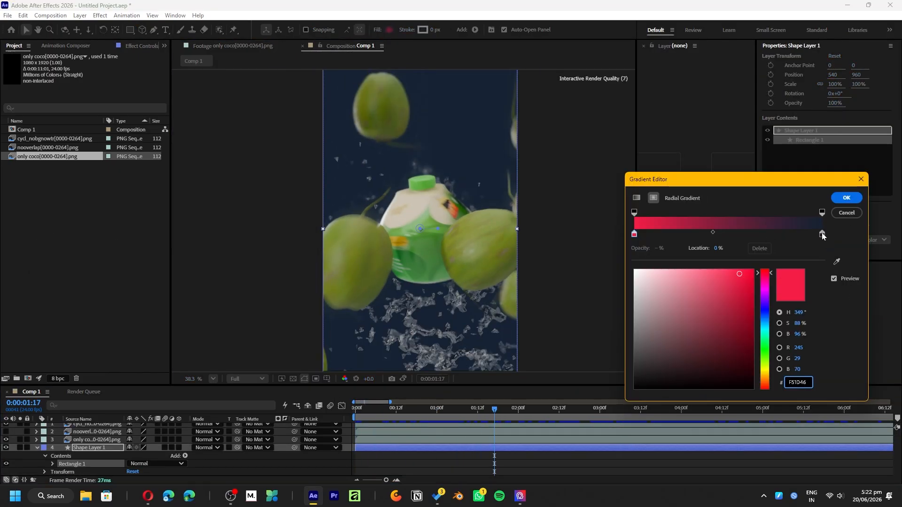
- Sample a green from the footage for the background rectangle's radial gradient fill and preview the composition
left_click(836, 262)
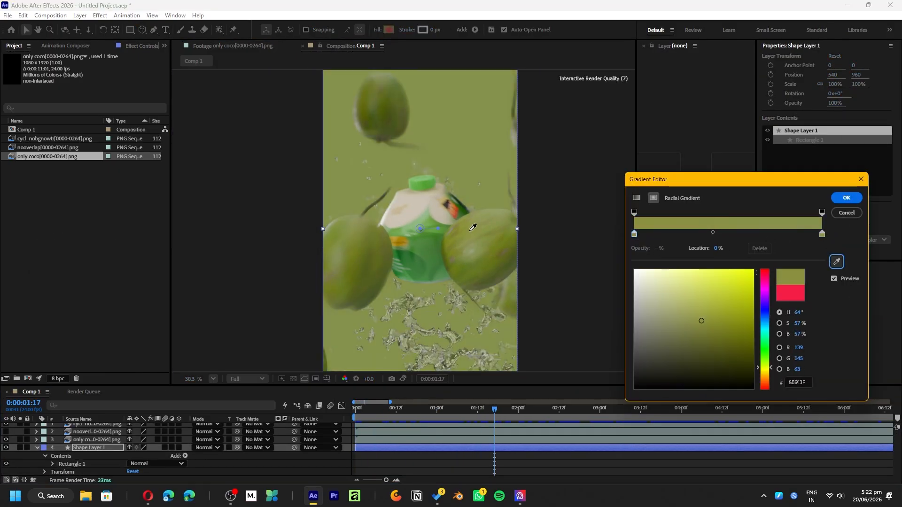
key("Return")
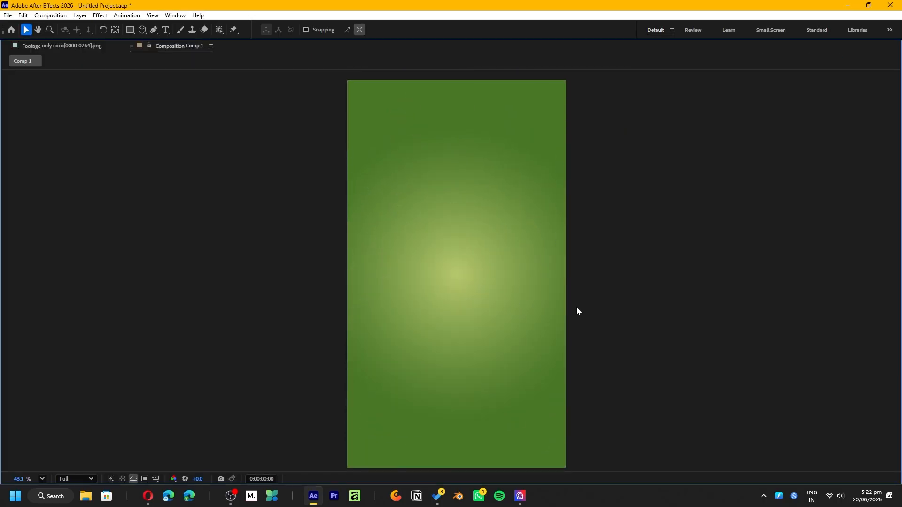
key("space")
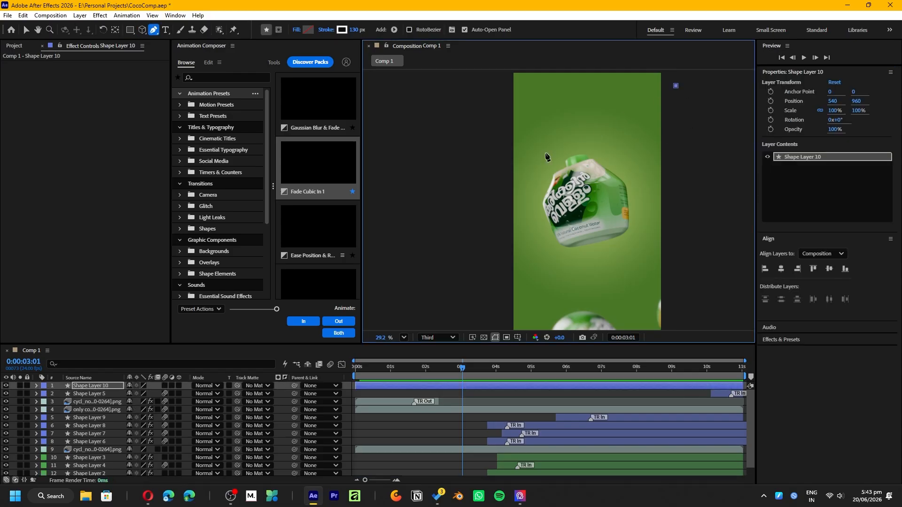
- Draw a closed diagonal band across the bottle with the Pen tool and fill it with white, FFFFFF
left_click(488, 305)
left_click(678, 109)
left_click(616, 137)
left_click(675, 86)
left_click(308, 30)
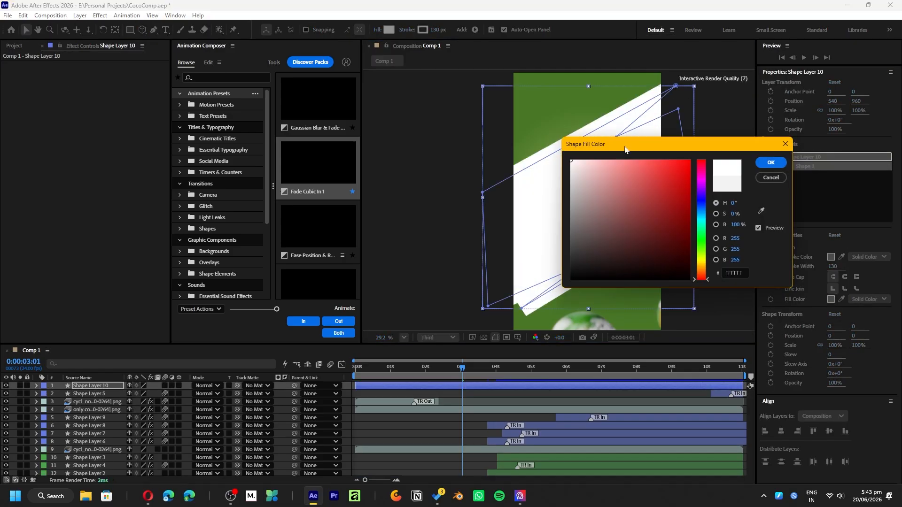
left_click(770, 162)
- Send the diagonal band's layer backward three levels and enlarge the composition view
key("v")
left_click(675, 208)
key("ctrl+[")
key("ctrl+[")
key("ctrl+[")
key("grave")
left_click(538, 249)
left_click(538, 250)
scroll(564, 263, "up", 2)
- Sample a dark green from the bottle as the diagonal band's fill colour and adjust its hue
left_click(389, 29)
left_click_drag(672, 248, 600, 252)
left_click(761, 211)
left_click(424, 291)
left_click_drag(702, 224, 701, 240)
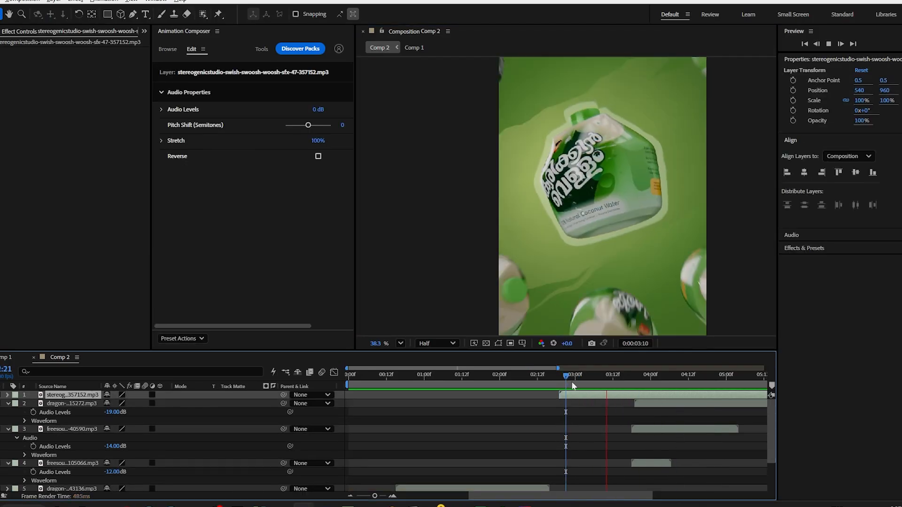
- Shift the swish-swoosh-woosh sound layer slightly along Comp 2's timeline and lower its audio level
key("space")
left_click_drag(578, 395, 582, 396)
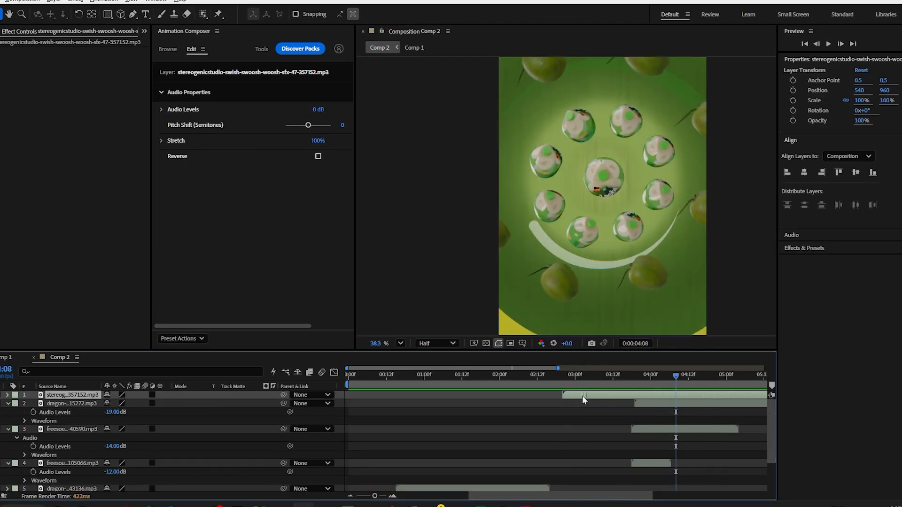
key("l")
left_click_drag(115, 404, 109, 403)
left_click(383, 414)
key("u")
- Move the playhead back to an earlier time and play Comp 2 in an enlarged preview
left_click_drag(446, 376, 379, 401)
key("grave")
key("space")
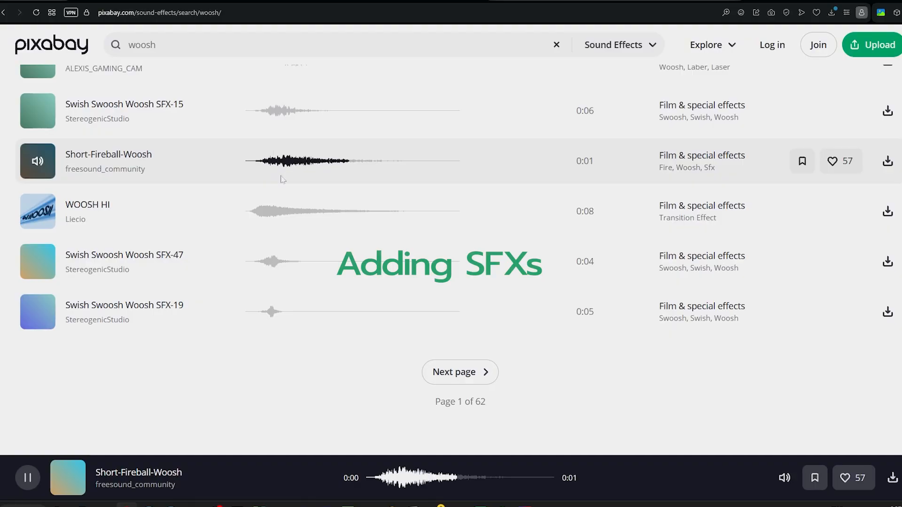
- Switch to Pixabay, search the sound effects for "reveal" and audition several of the listed sounds
type("reveal")
key("Return")
left_click(267, 308)
scroll(300, 348, "down", 2)
left_click(324, 350)
scroll(348, 352, "down", 2)
left_click(338, 351)
scroll(353, 341, "down", 3)
left_click(338, 324)
scroll(324, 324, "down", 2)
left_click(291, 316)
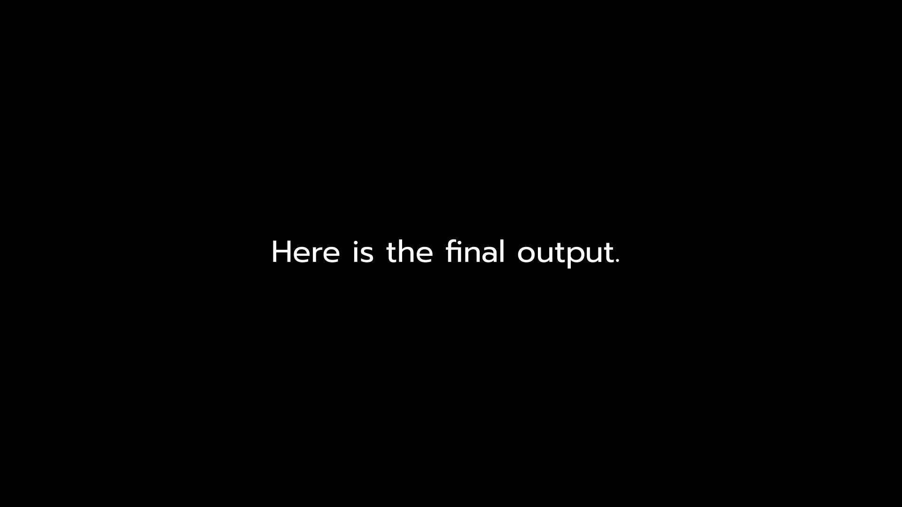